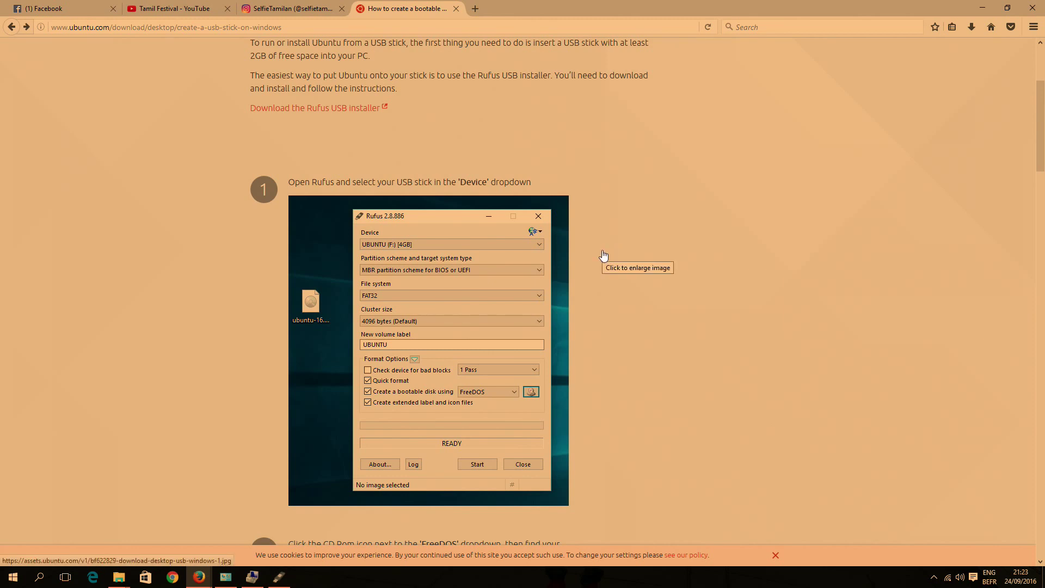
# Minimize the Firefox bootable USB tutorial window to reveal the desktop
pyautogui.click(984, 7)
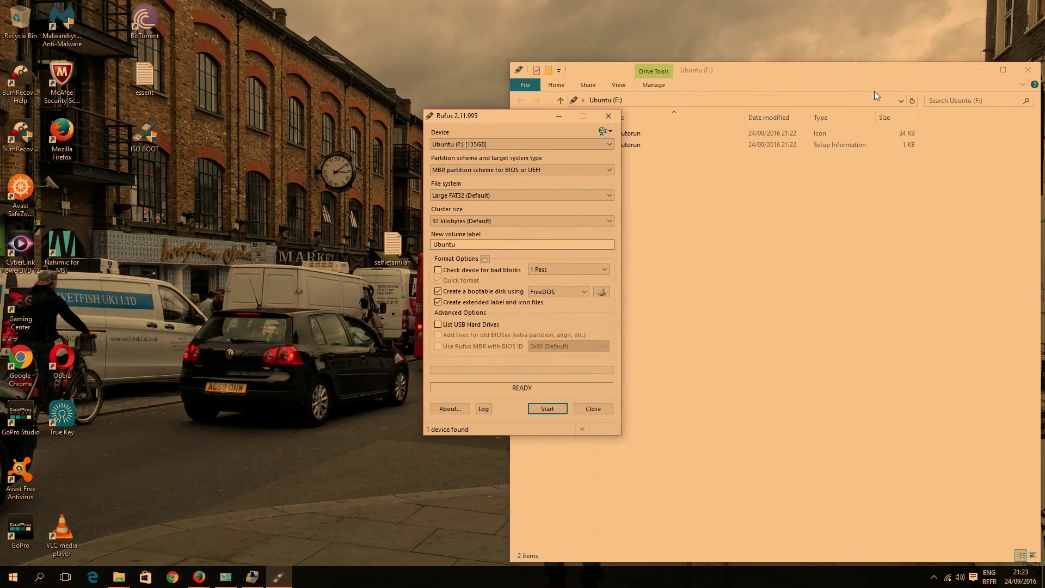
# Minimize the Ubuntu (F:) drive window and move Rufus to the top-left of the desktop
pyautogui.click(978, 69)
pyautogui.moveTo(535, 113); pyautogui.dragTo(298, 57)
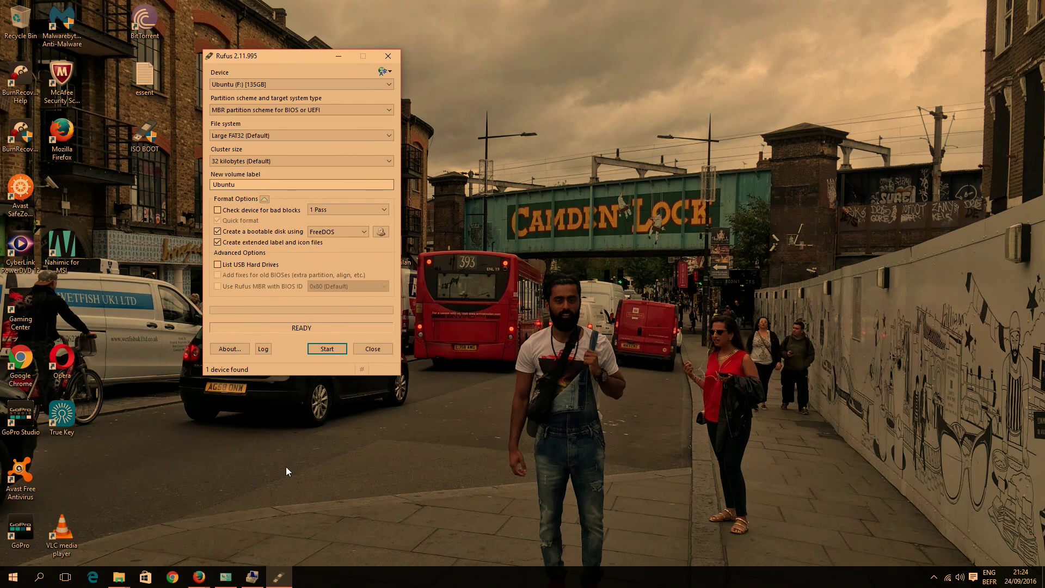
pyautogui.click(199, 576)
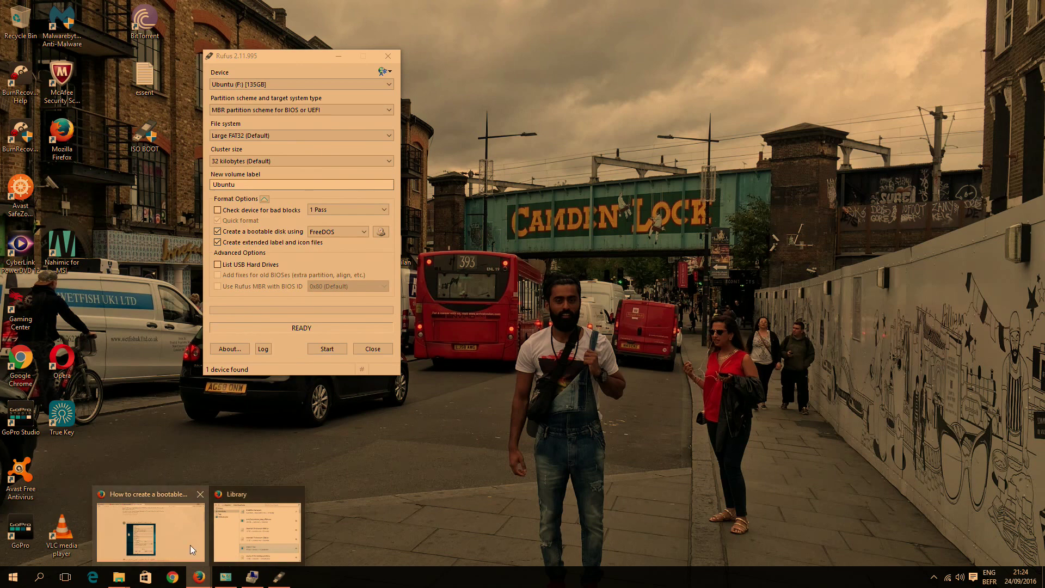
# Return to the bootable USB tutorial and highlight 'Open Rufus' in step 1
pyautogui.click(193, 549)
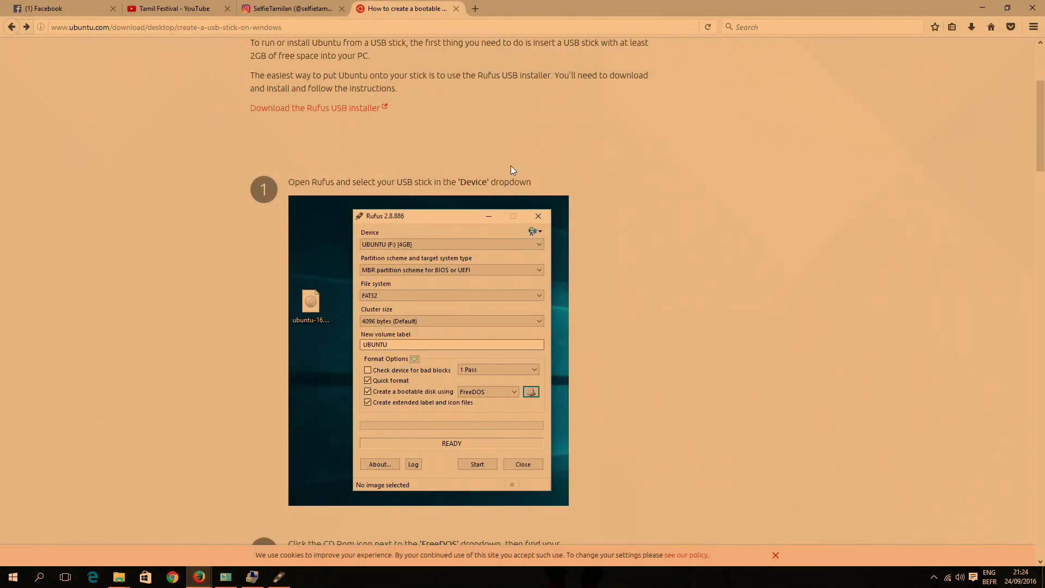
pyautogui.moveTo(293, 181); pyautogui.dragTo(382, 182)
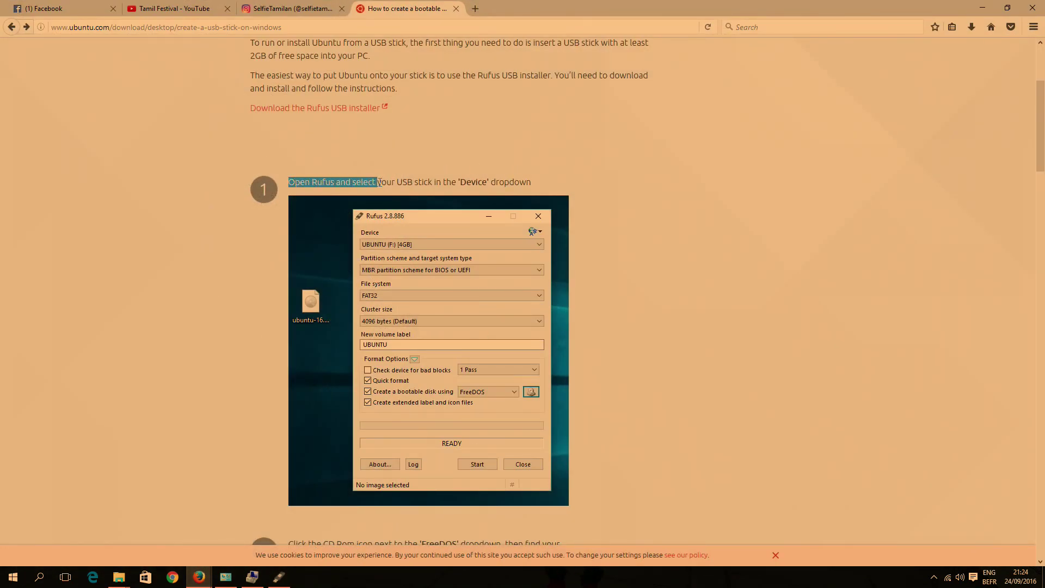
pyautogui.click(392, 179)
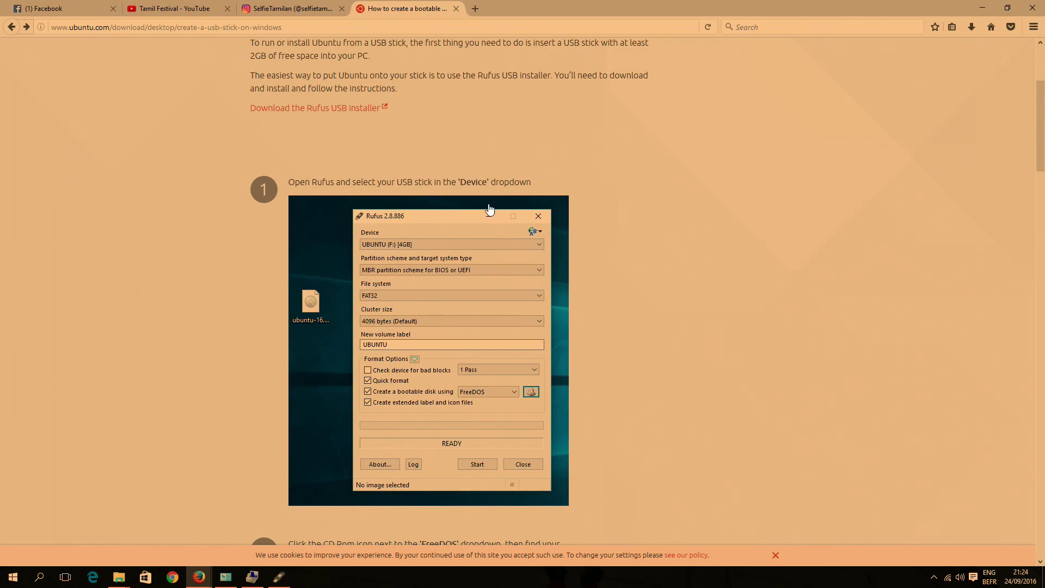
pyautogui.moveTo(290, 185); pyautogui.dragTo(335, 187)
# Scroll through the tutorial's title and steps, then open the Ubuntu for desktops page
pyautogui.scroll(3, 667, 214)
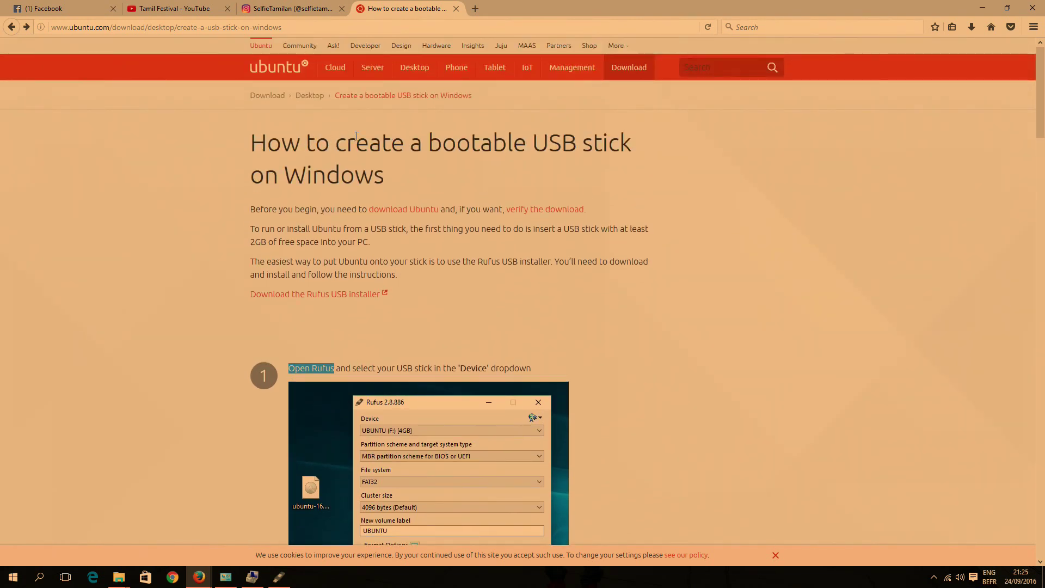
pyautogui.moveTo(472, 183); pyautogui.dragTo(281, 137)
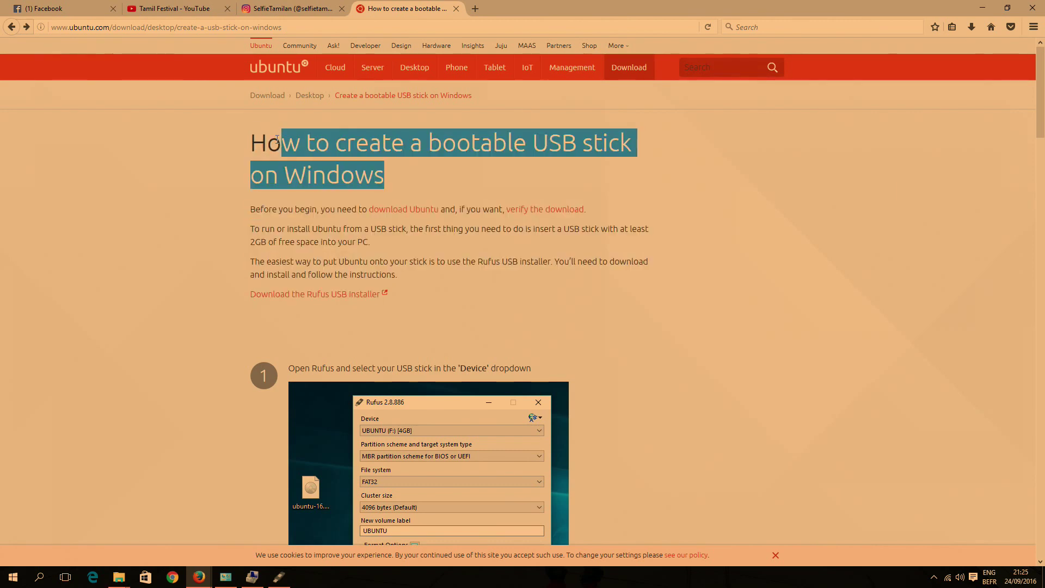
pyautogui.click(282, 138)
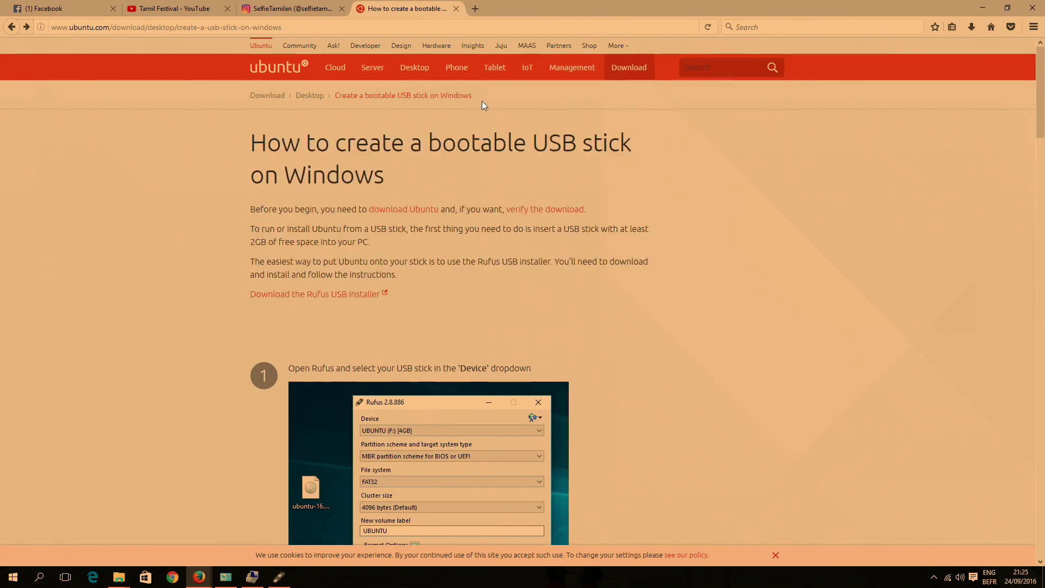
pyautogui.scroll(-10, 420, 258)
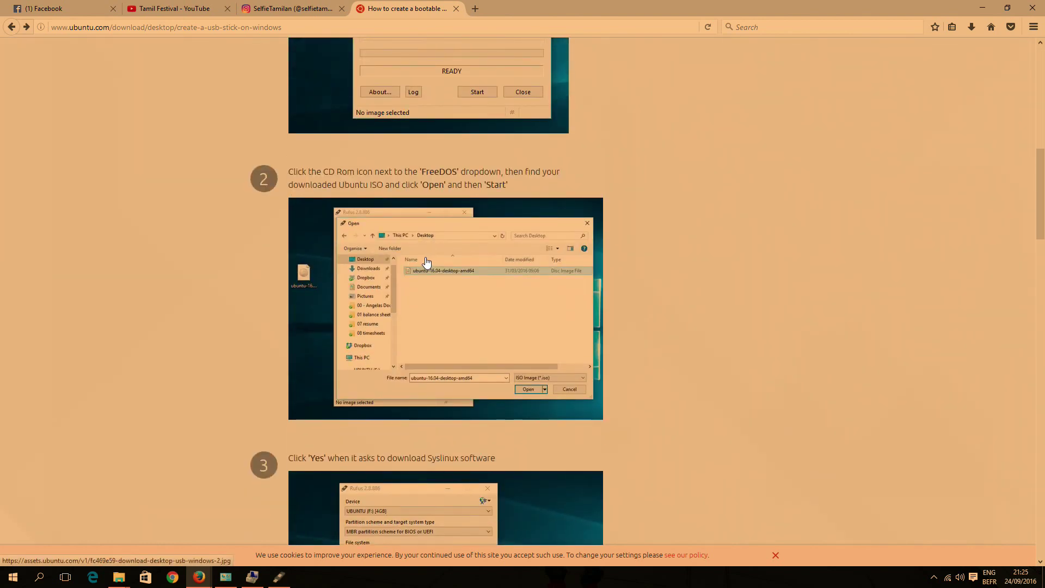
pyautogui.scroll(10, 426, 262)
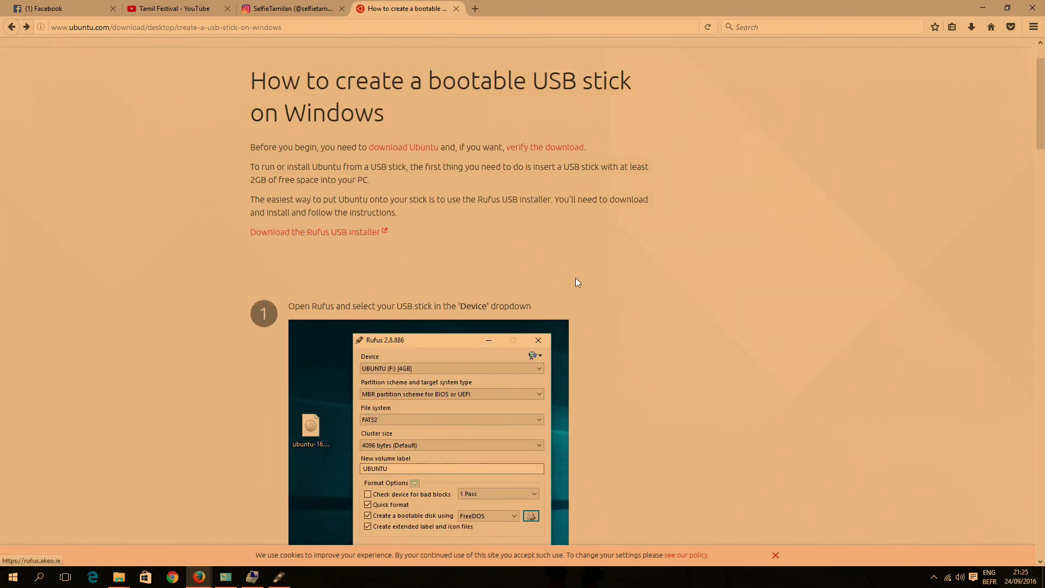
pyautogui.scroll(-3, 576, 283)
pyautogui.scroll(2, 578, 299)
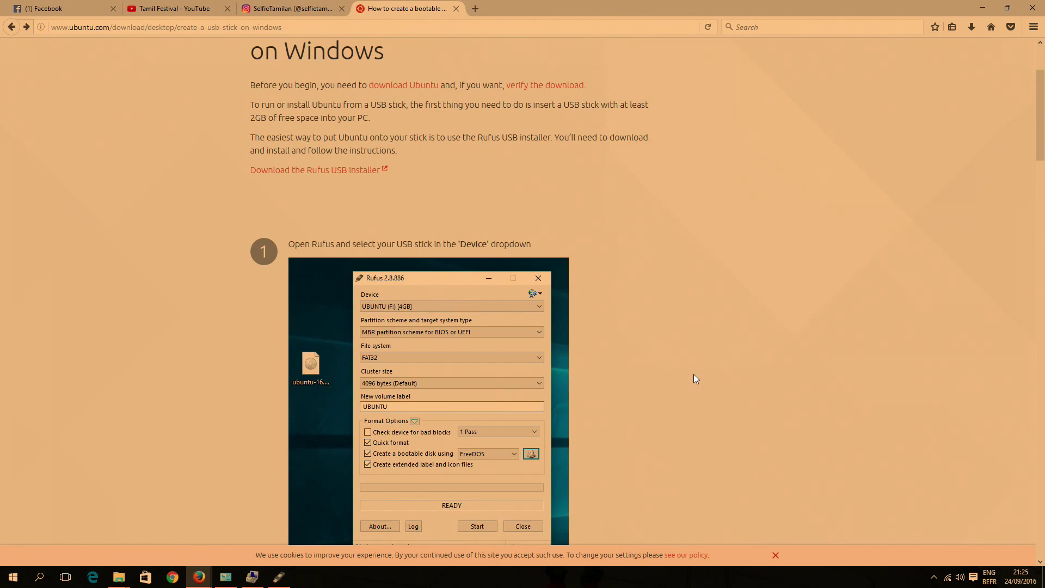
pyautogui.scroll(2, 687, 353)
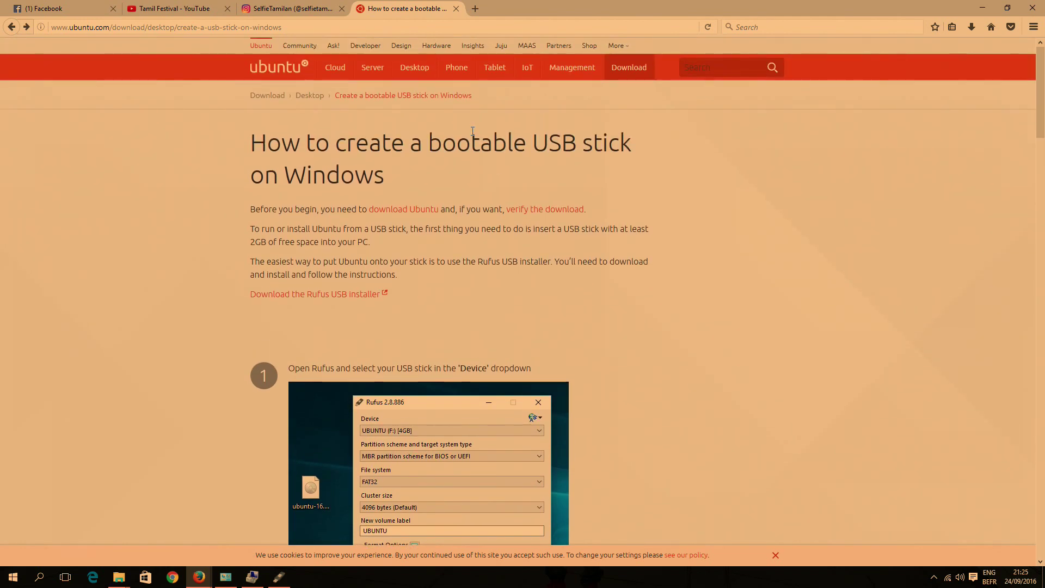
pyautogui.click(414, 67)
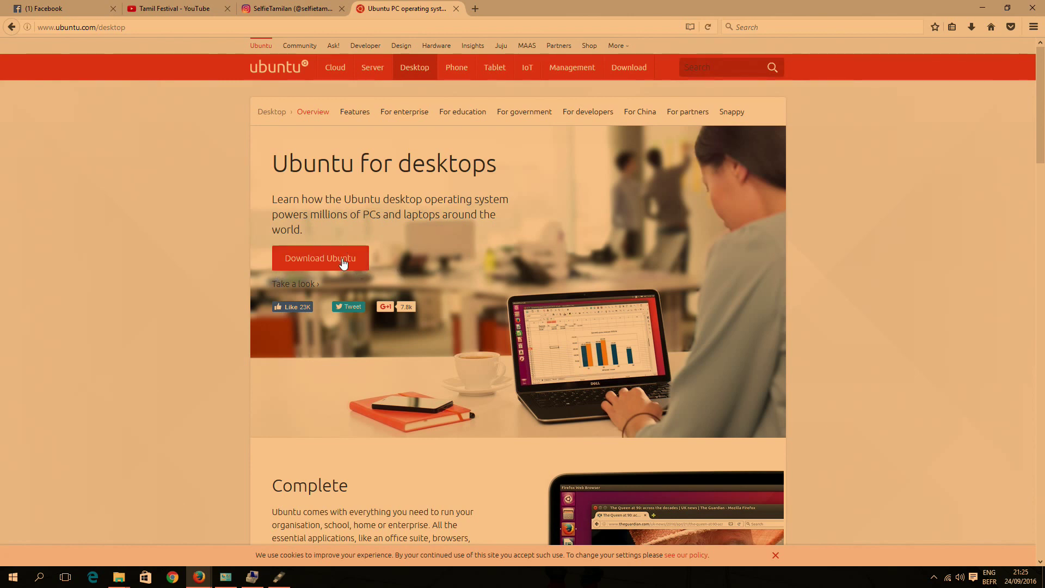
# Visit the Ubuntu Desktop download page, then go back twice to the bootable USB tutorial
pyautogui.click(333, 255)
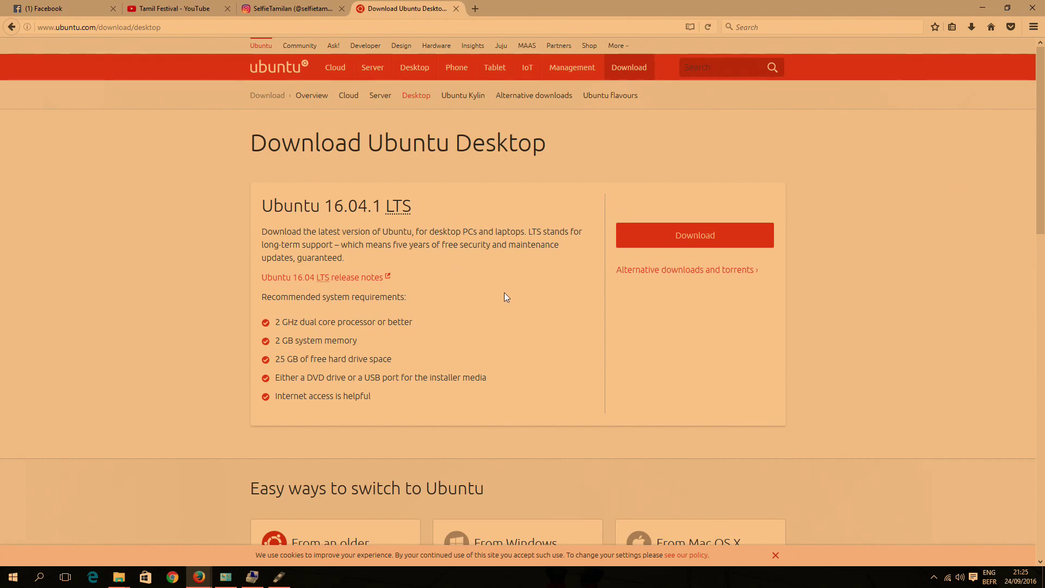
pyautogui.click(8, 31)
pyautogui.click(11, 30)
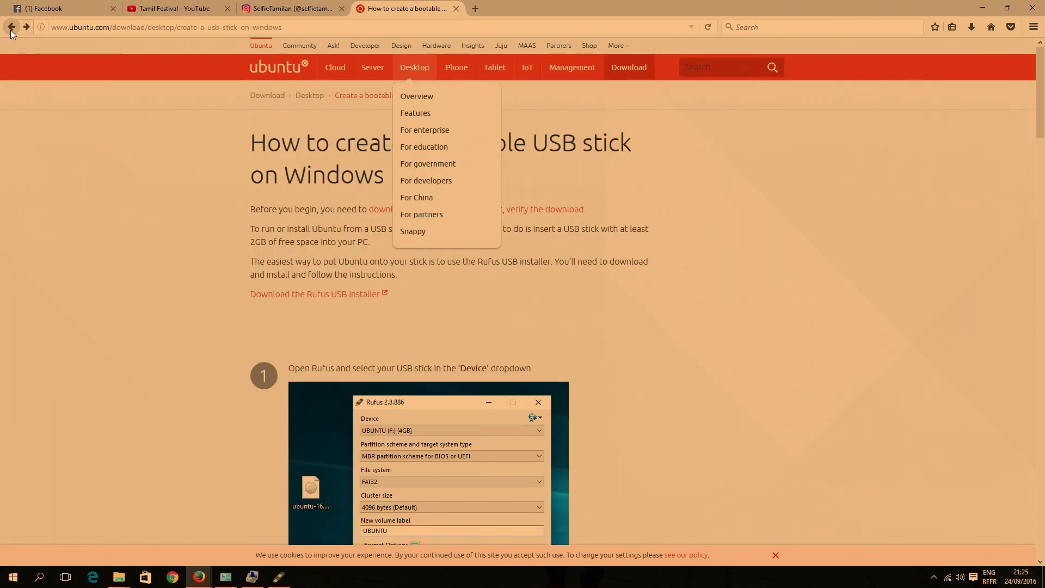
pyautogui.scroll(-3, 622, 287)
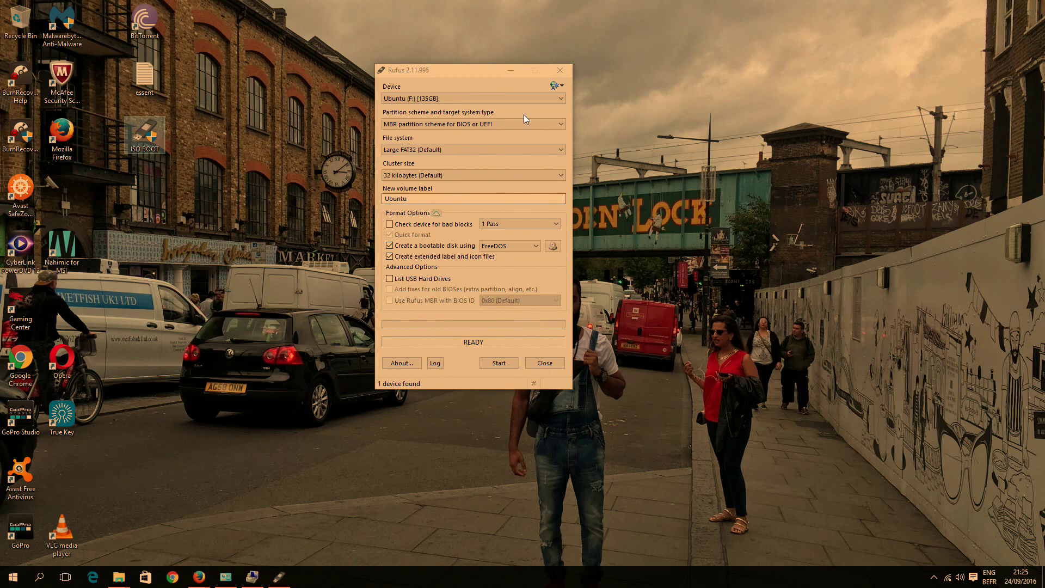
# Confirm in This PC that Ubuntu (F:) has 126 GB free of 126 GB, then return to Rufus
pyautogui.moveTo(494, 67); pyautogui.dragTo(560, 68)
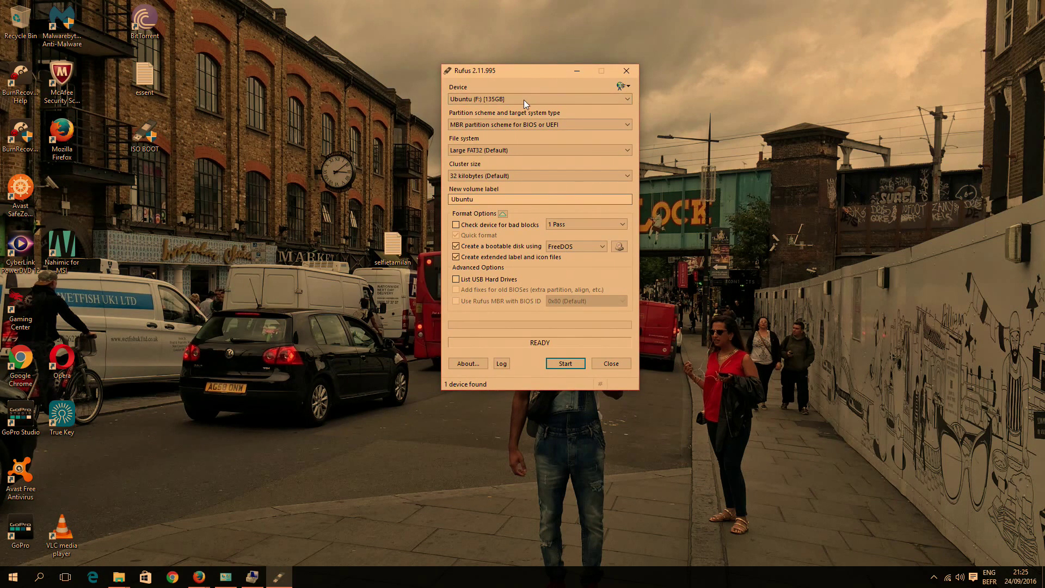
pyautogui.click(122, 578)
pyautogui.click(113, 525)
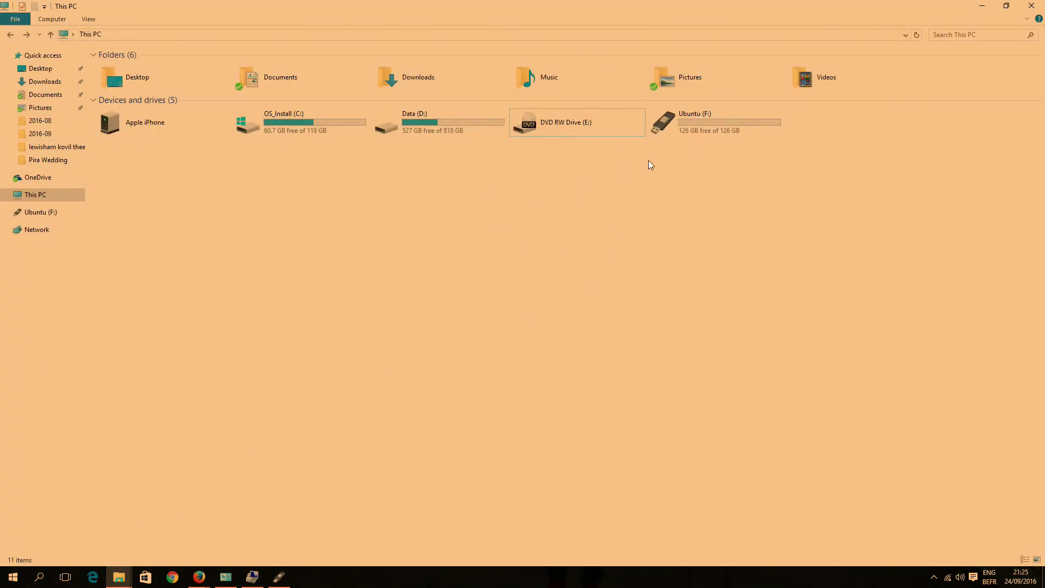
pyautogui.click(720, 131)
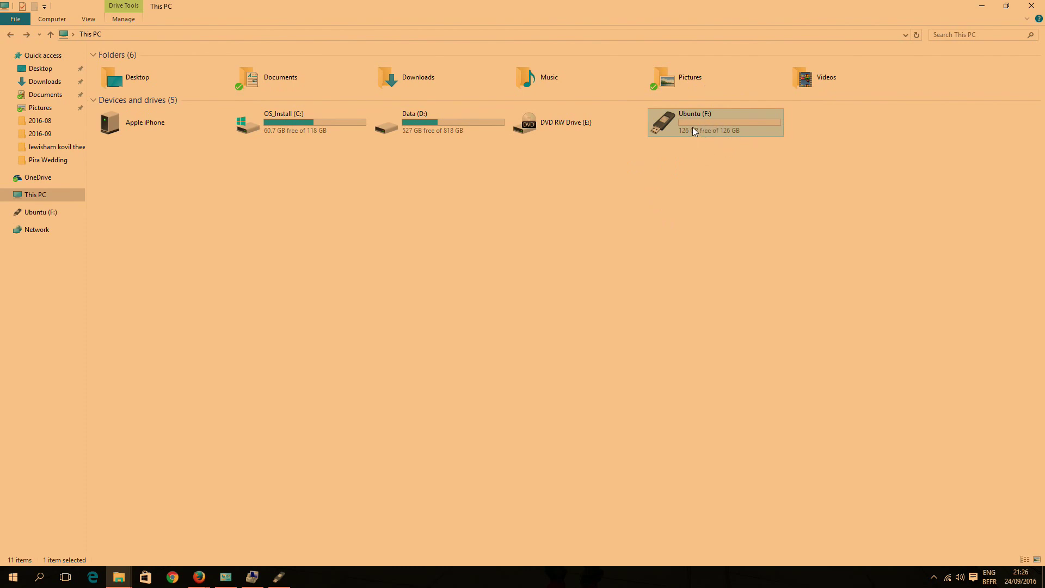
pyautogui.moveTo(693, 128)
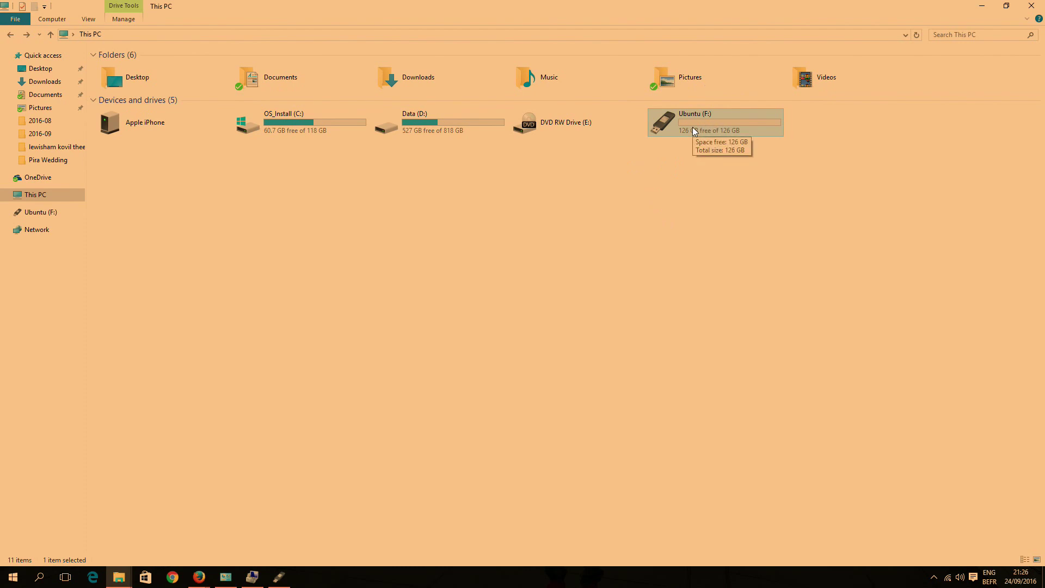
pyautogui.click(981, 5)
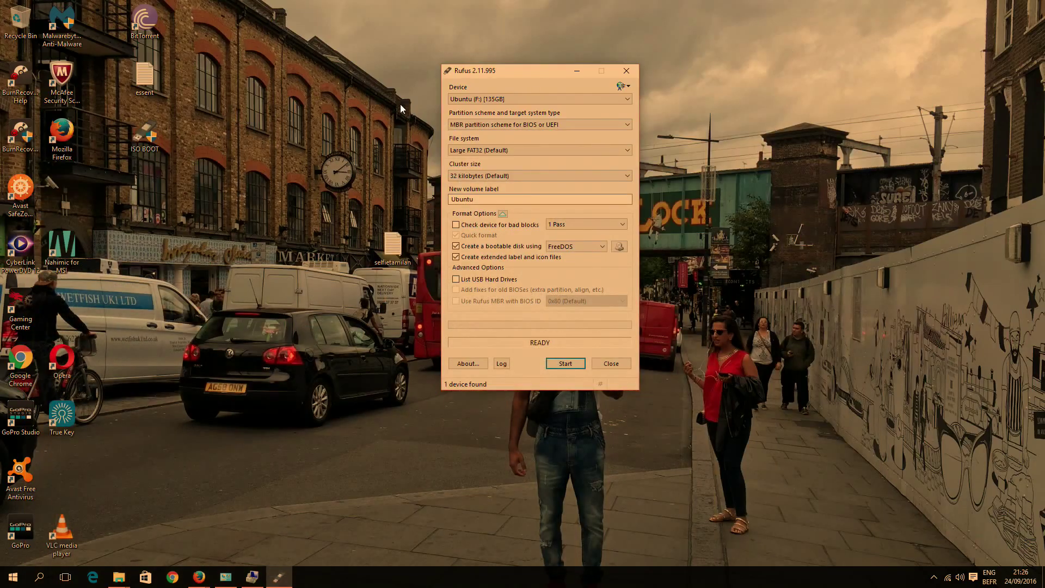
pyautogui.doubleClick(468, 200)
pyautogui.click(601, 250)
pyautogui.click(600, 250)
pyautogui.click(485, 151)
pyautogui.click(468, 182)
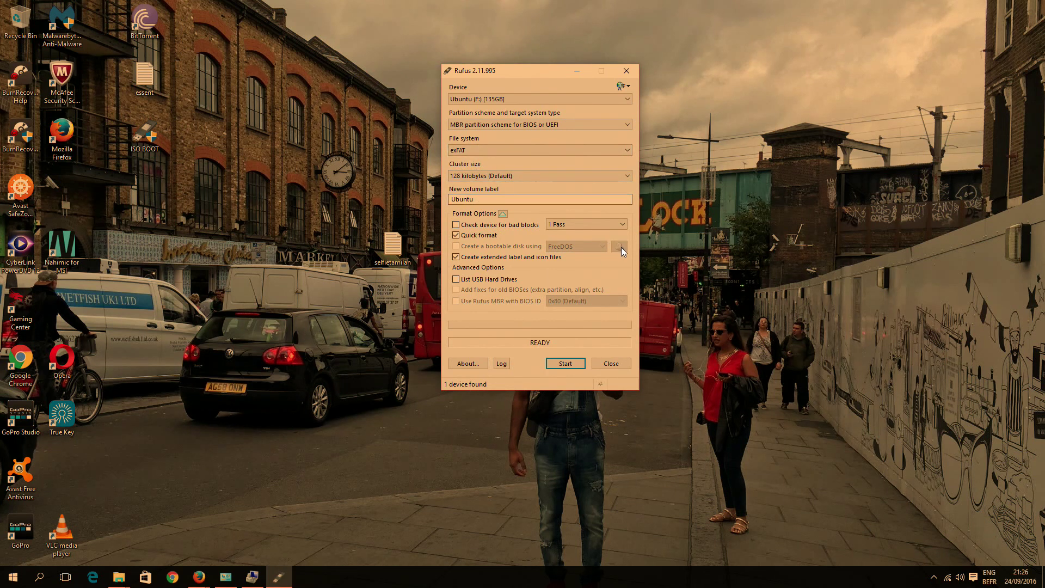
pyautogui.click(492, 150)
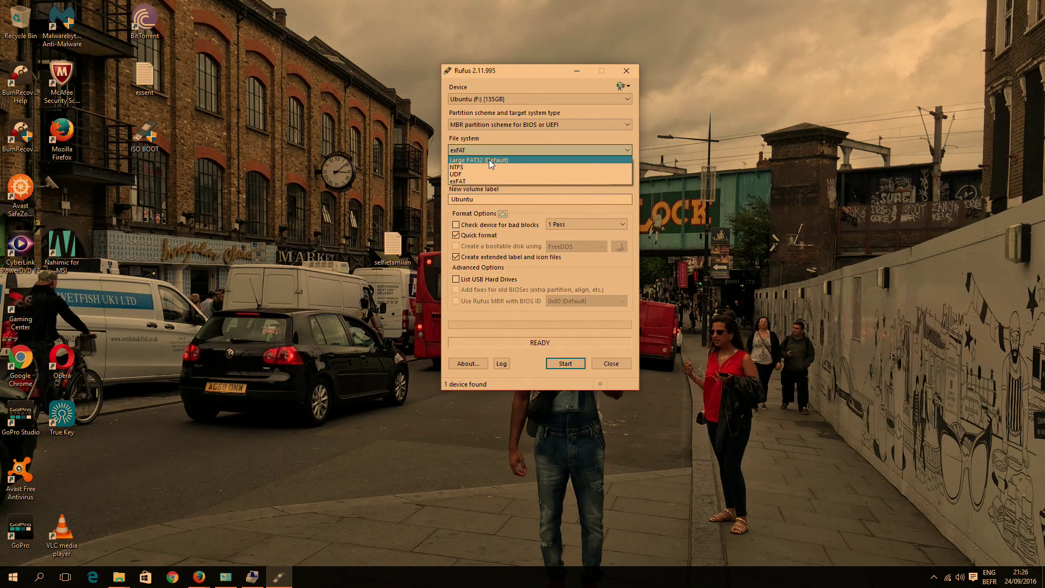
pyautogui.click(489, 159)
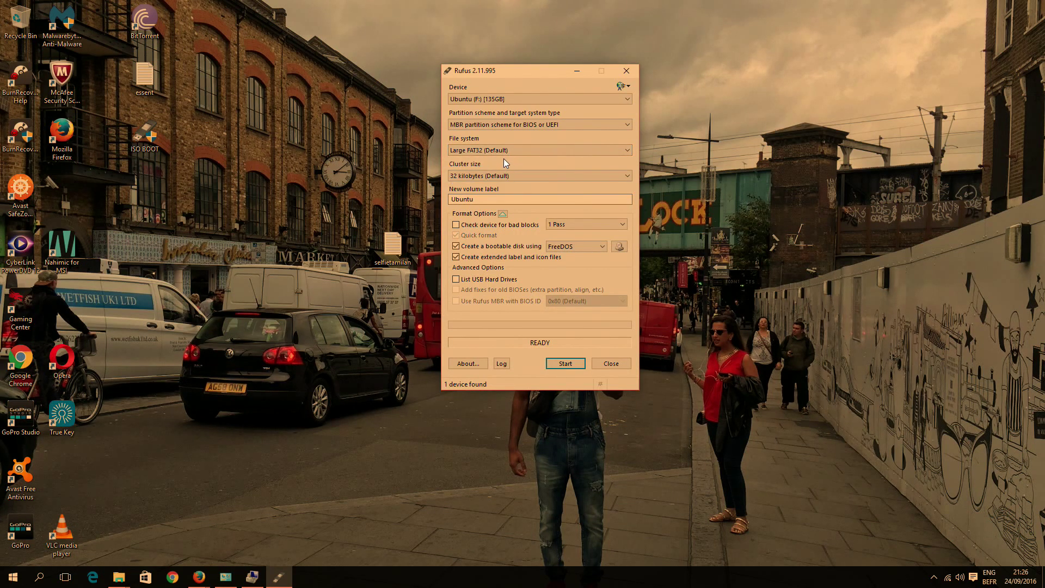
pyautogui.click(618, 248)
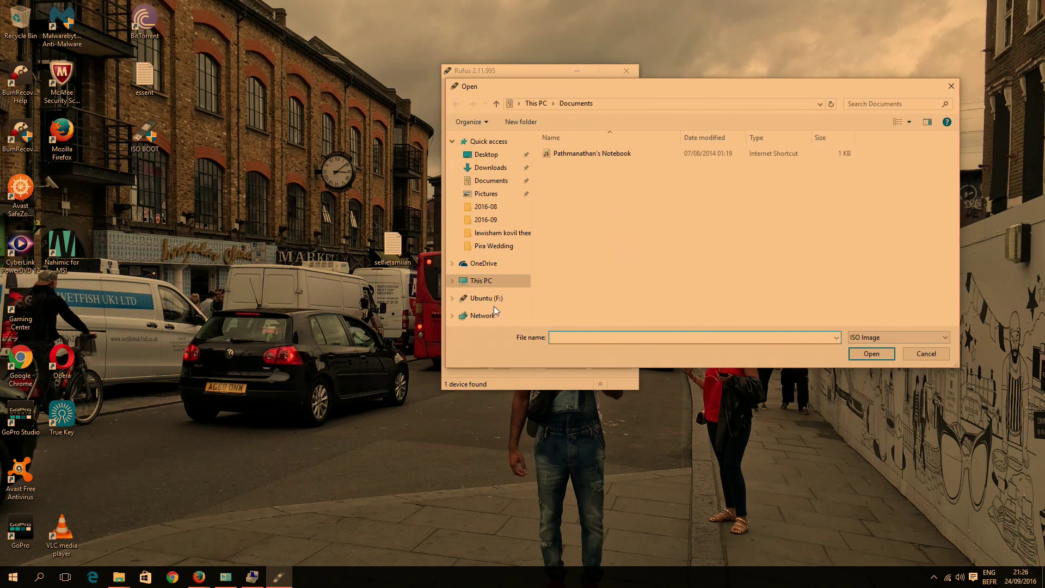
# Load ubuntu-16.04.1-desktop-amd64.iso from the Downloads folder into Rufus
pyautogui.click(493, 167)
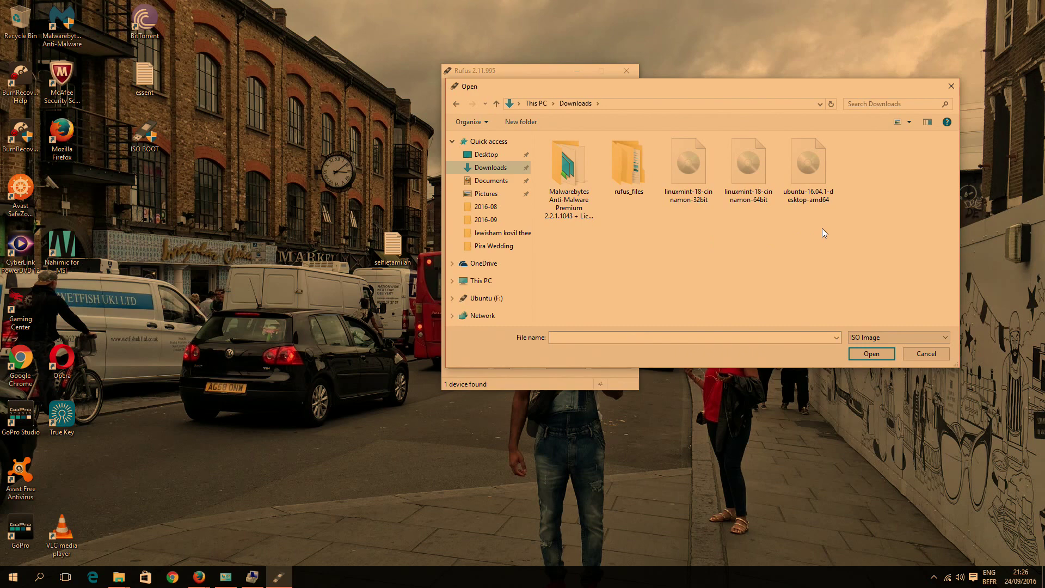
pyautogui.click(814, 201)
pyautogui.click(870, 353)
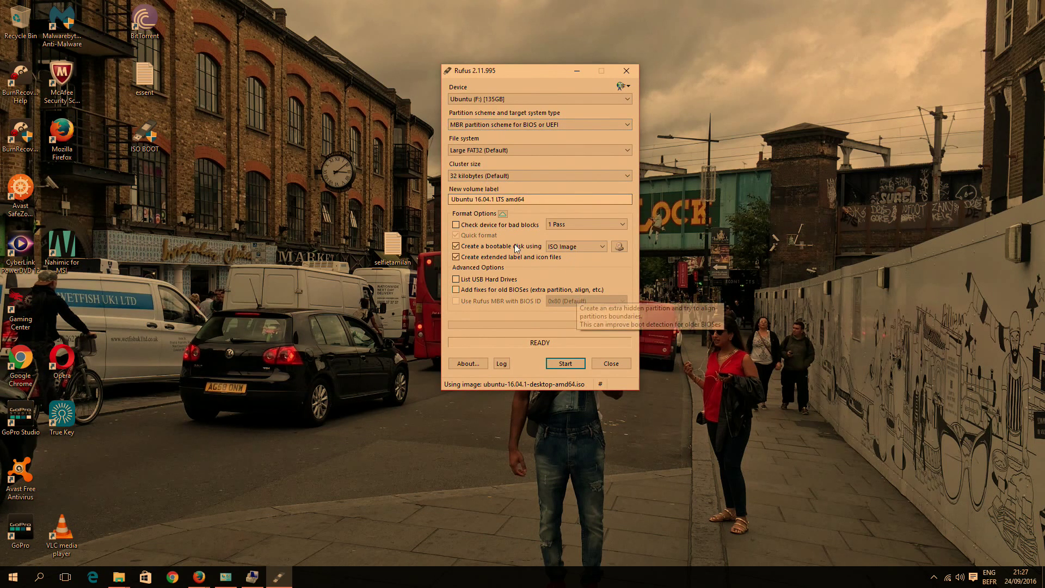
# Start writing to F:, accepting the Syslinux download, ISO Image mode and the data-loss warning
pyautogui.click(577, 360)
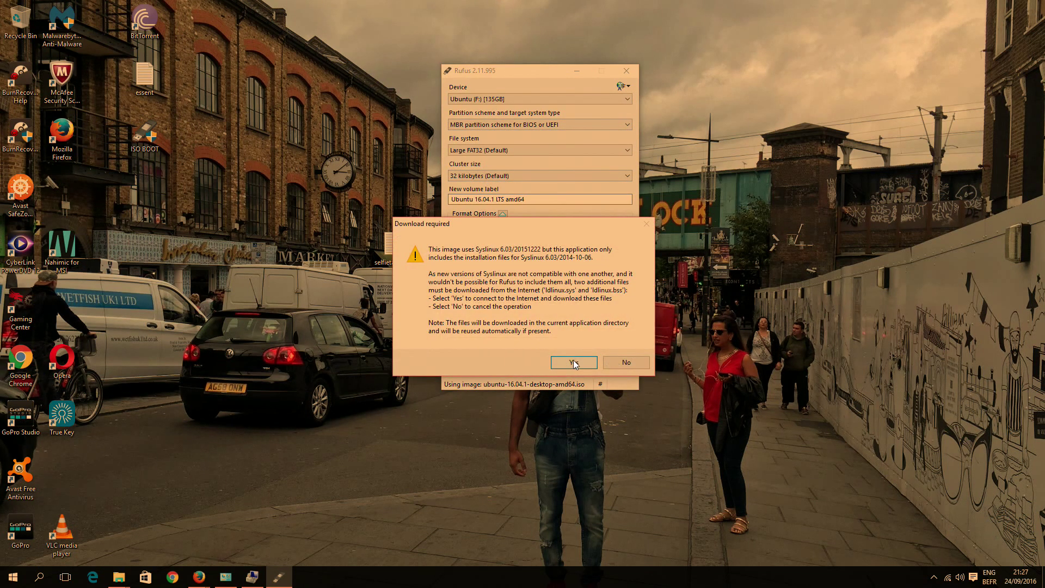
pyautogui.click(571, 362)
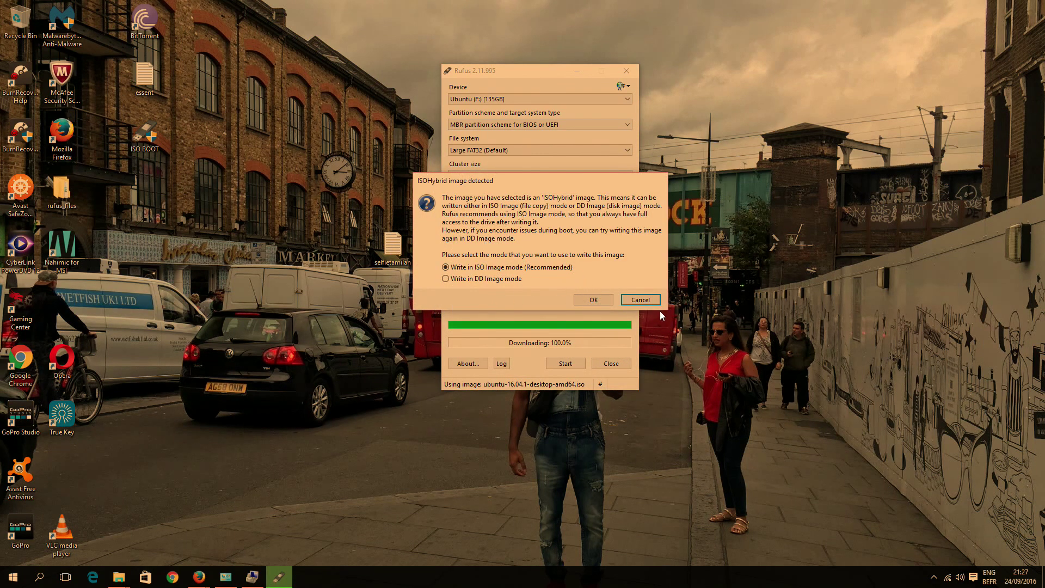
pyautogui.click(608, 299)
pyautogui.click(569, 329)
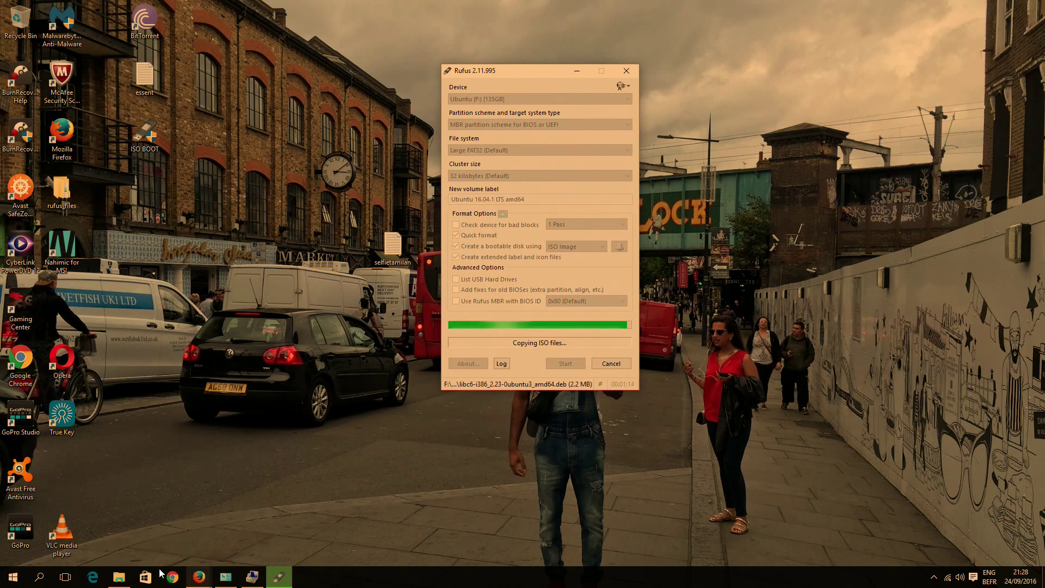
# Search the Start menu for 'admin' and launch Computer Management from Administrative Tools
pyautogui.click(13, 576)
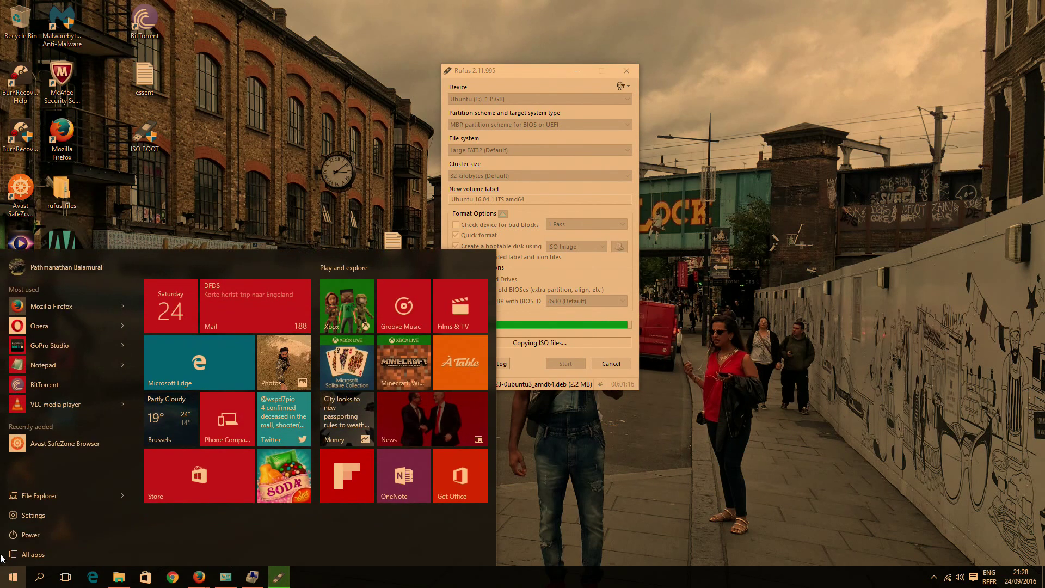
pyautogui.press('super+s')
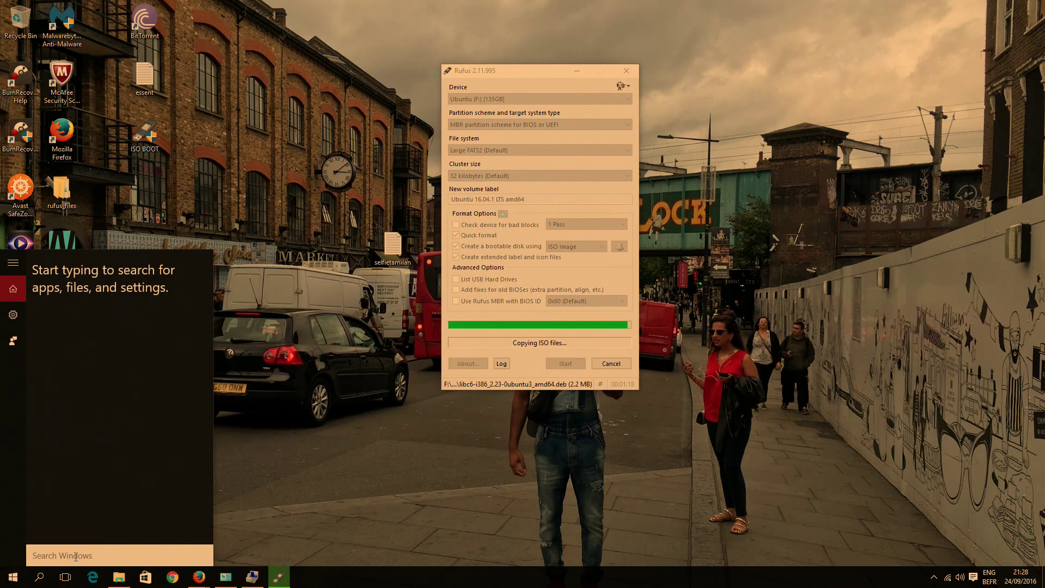
pyautogui.write('admin')
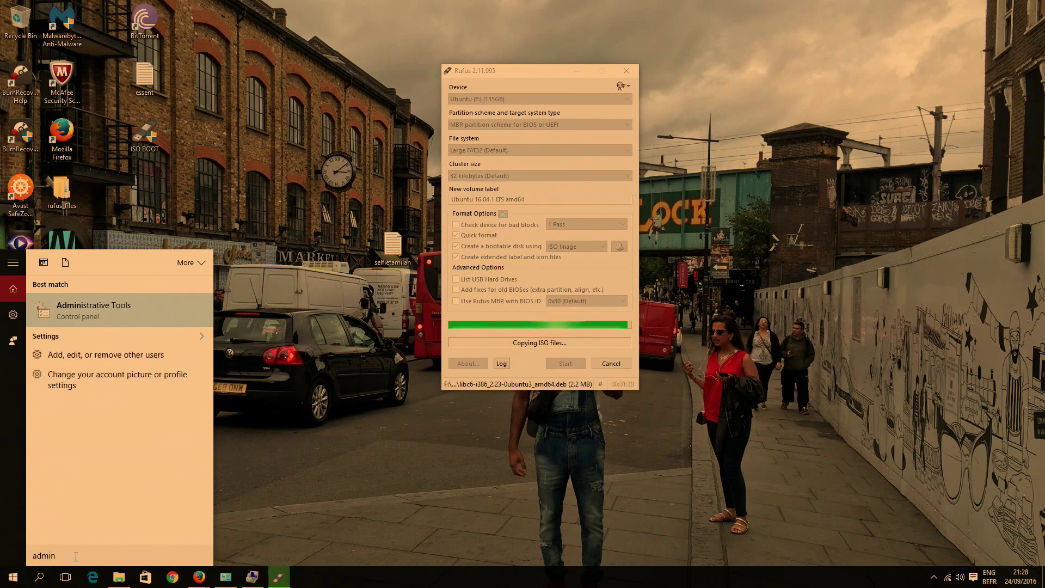
pyautogui.click(158, 318)
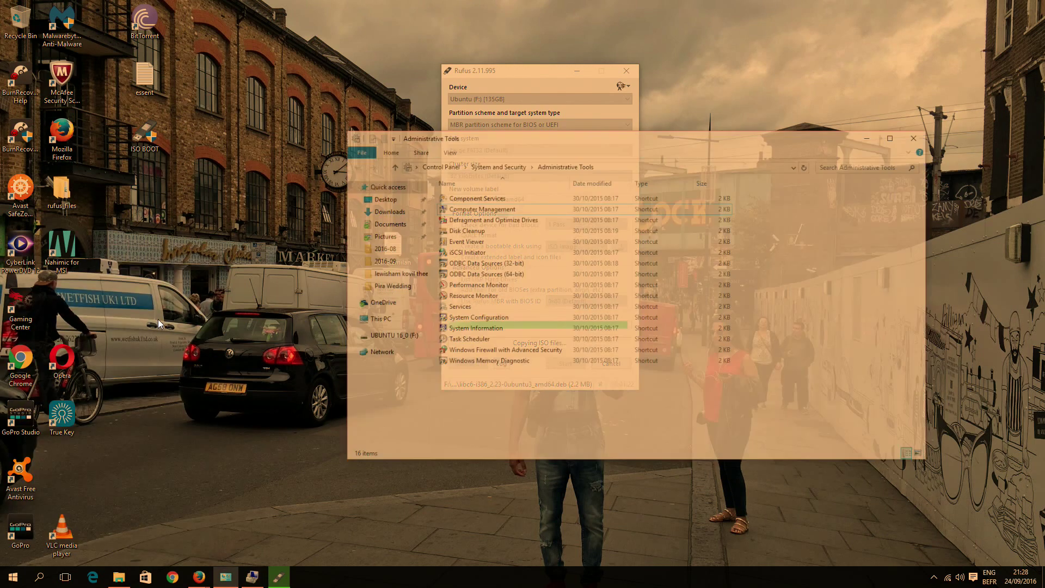
pyautogui.click(490, 183)
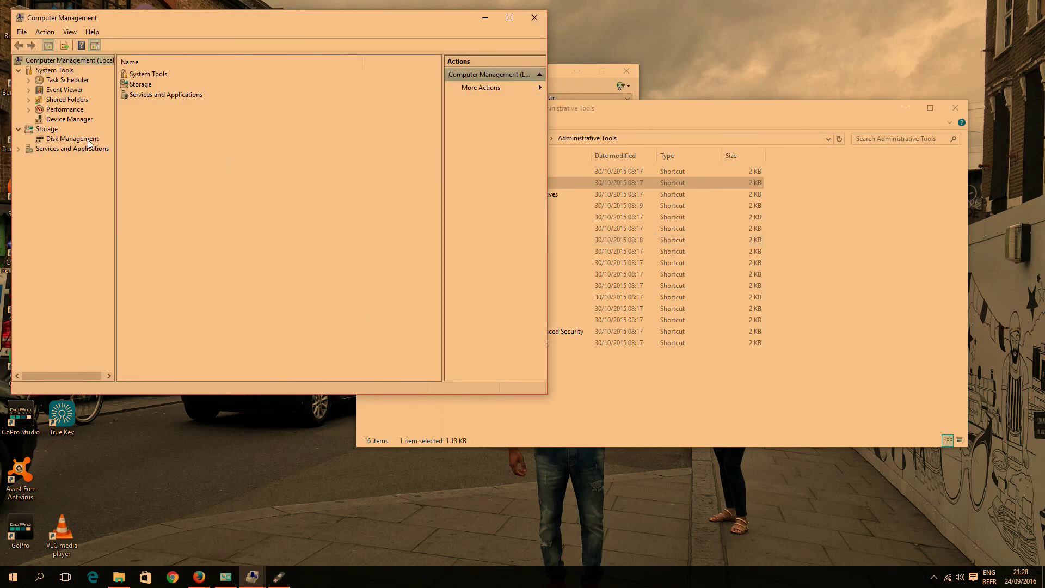
# Show Disk Management maximized and inspect Data (D:), OS_Install (C:) and the 87.89 GB unallocated space
pyautogui.click(89, 140)
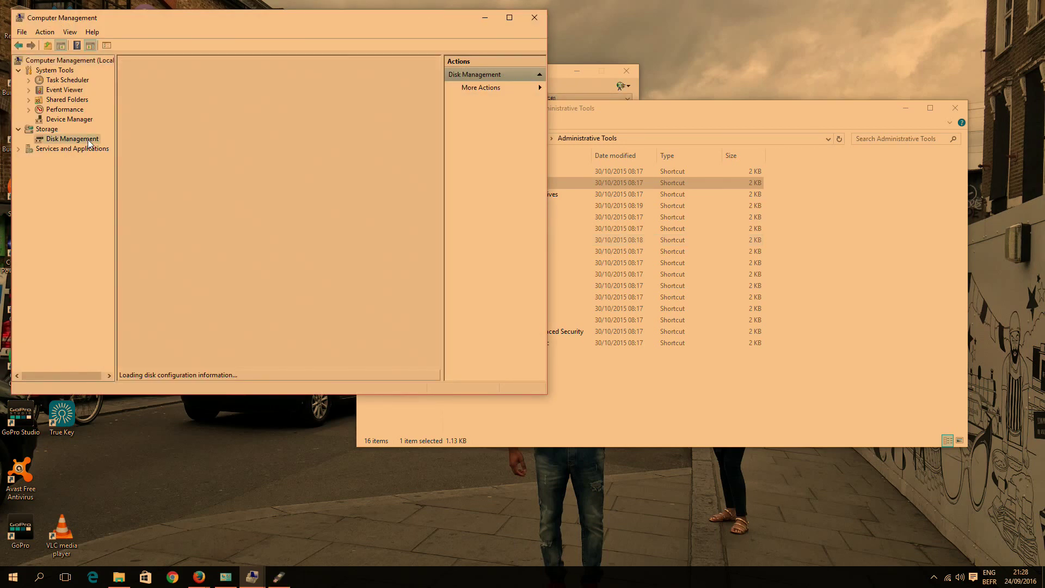
pyautogui.doubleClick(426, 15)
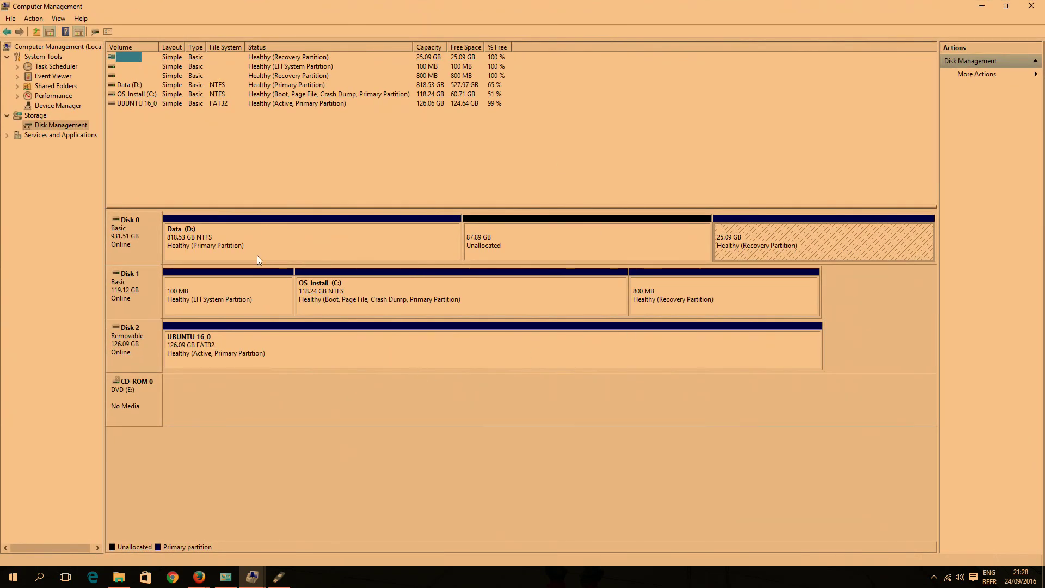
pyautogui.click(235, 240)
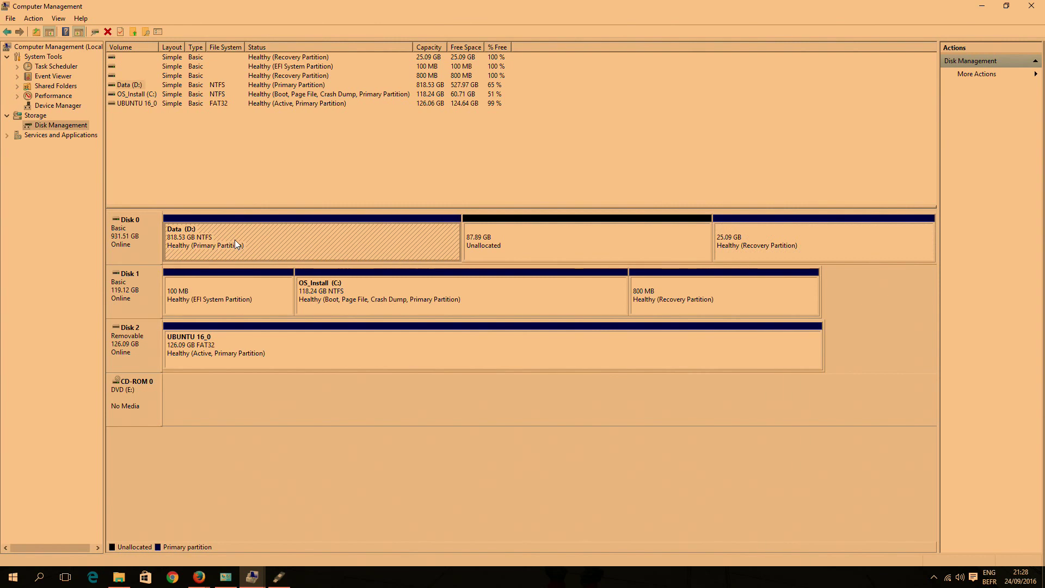
pyautogui.click(339, 295)
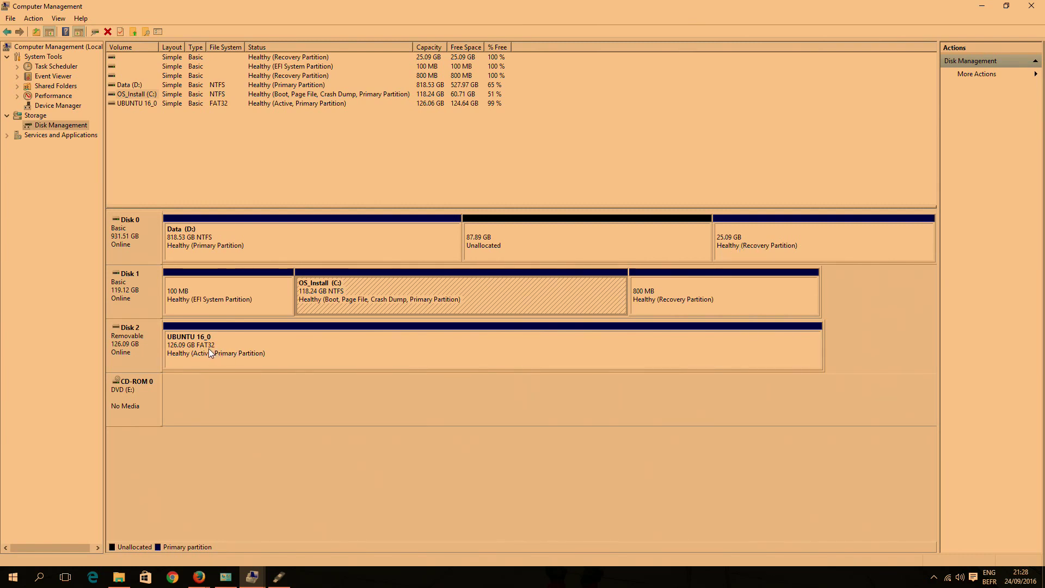
pyautogui.click(237, 237)
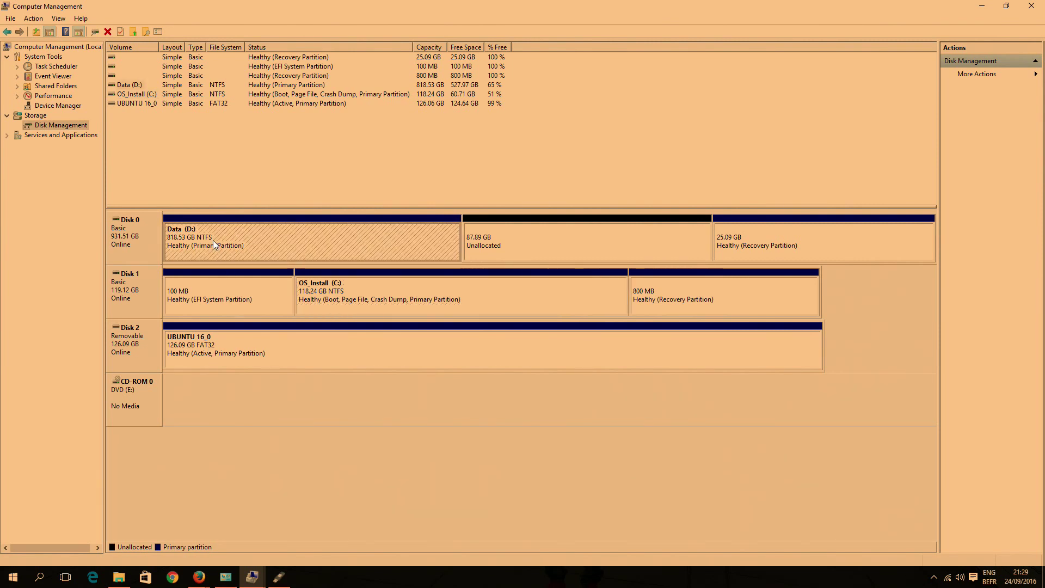
pyautogui.click(495, 238)
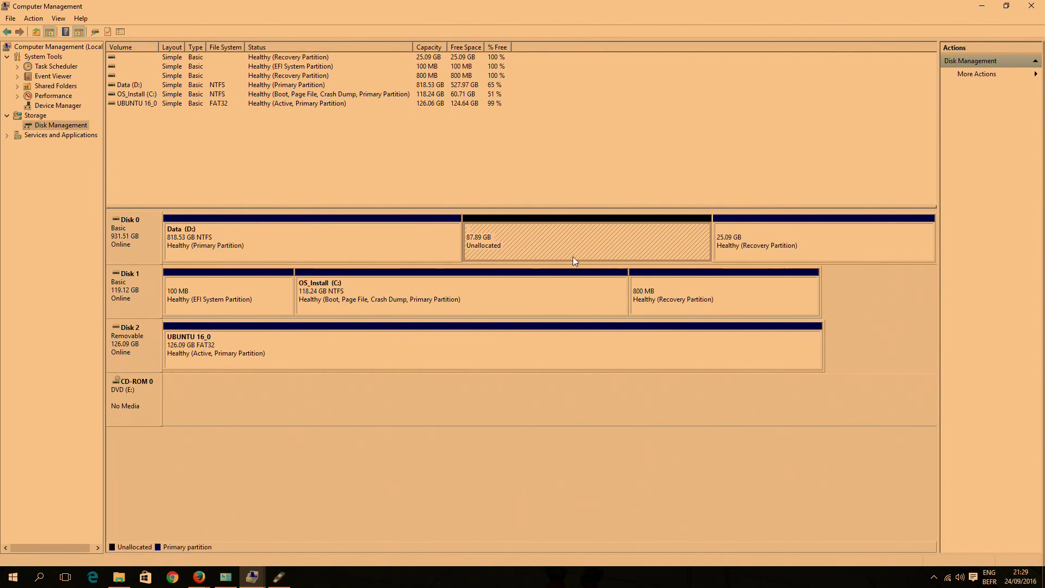
pyautogui.click(231, 240)
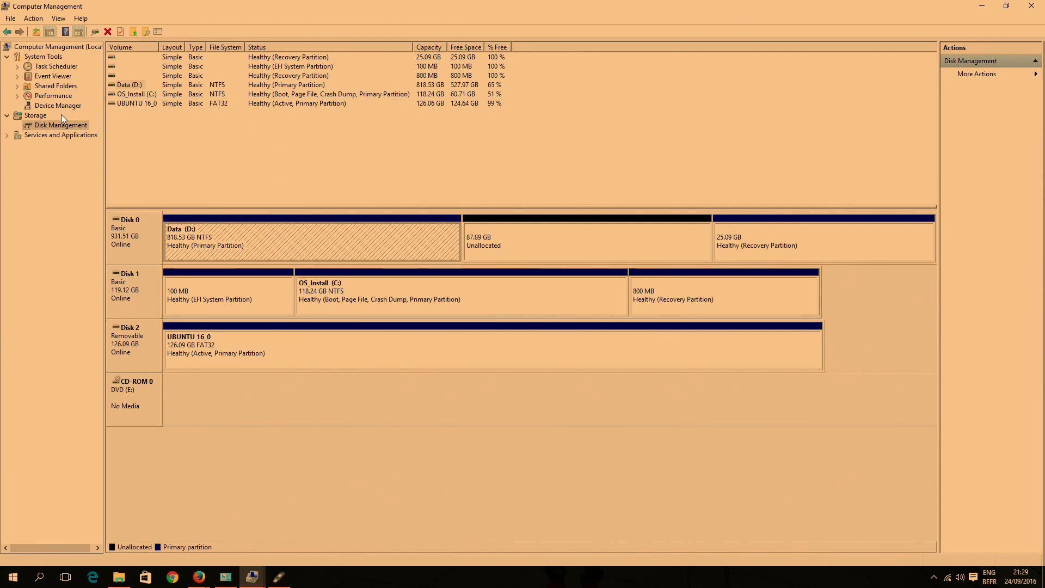
# Shrink the Data (D:) volume by 5541 MB, then select the 87.89 GB unallocated space
pyautogui.rightClick(338, 239)
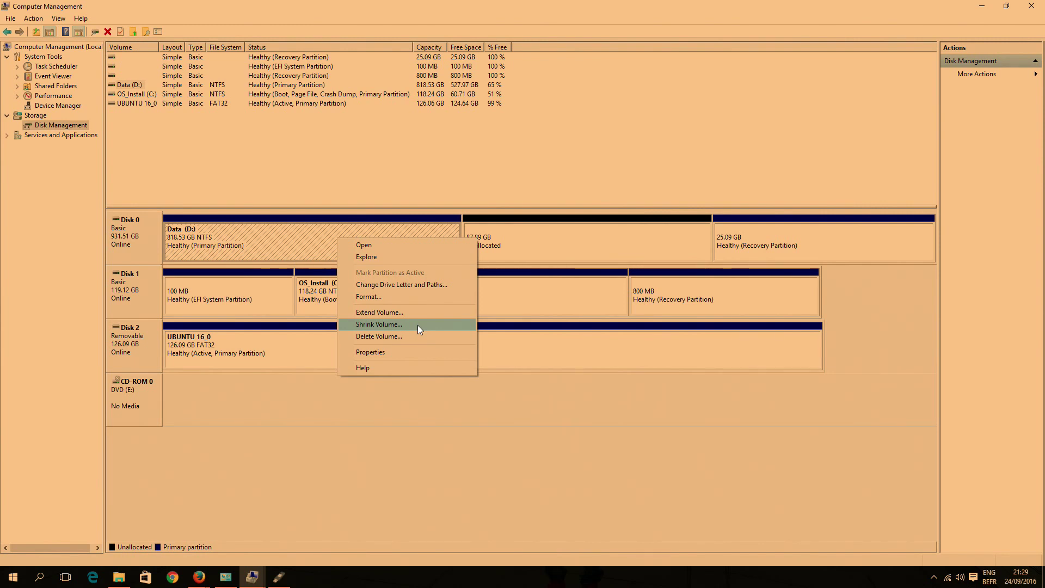
pyautogui.click(417, 325)
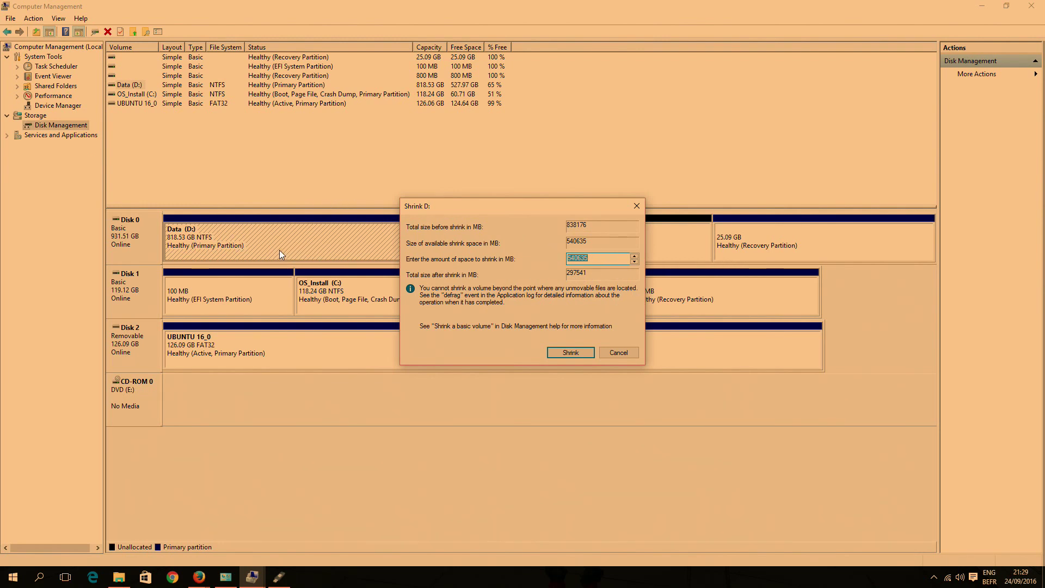
pyautogui.click(603, 260)
pyautogui.press('BackSpace')
pyautogui.press('BackSpace')
pyautogui.press('BackSpace')
pyautogui.press('BackSpace')
pyautogui.press('BackSpace')
pyautogui.press('BackSpace')
pyautogui.write('&')
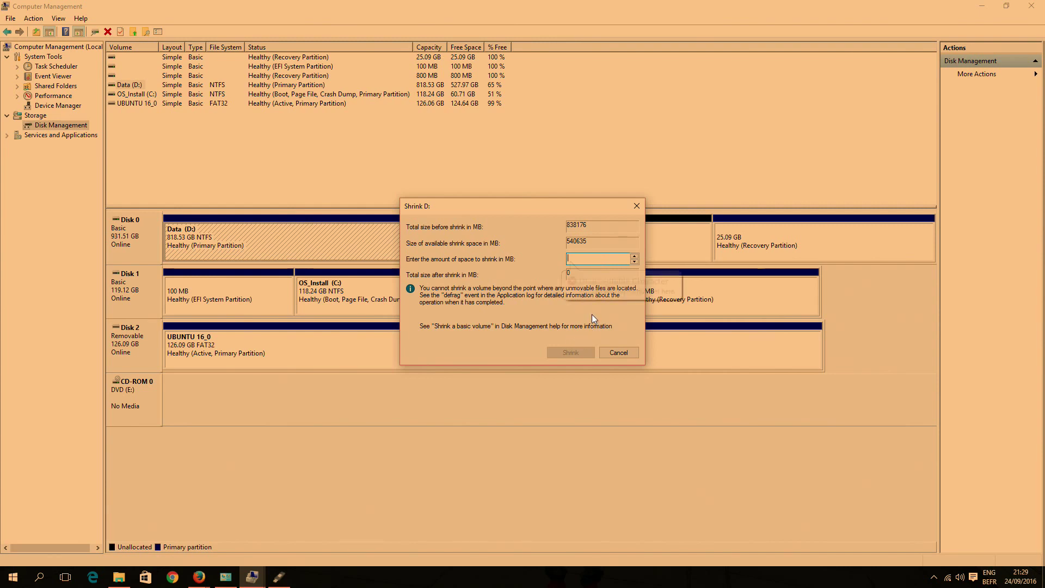
pyautogui.write('554141')
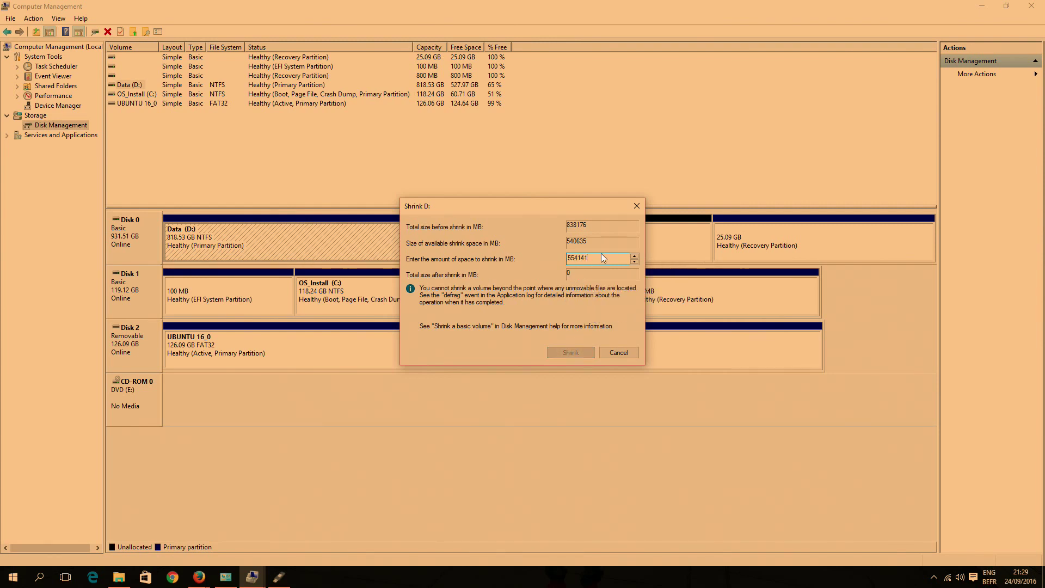
pyautogui.press('BackSpace')
pyautogui.press('BackSpace')
pyautogui.click(577, 352)
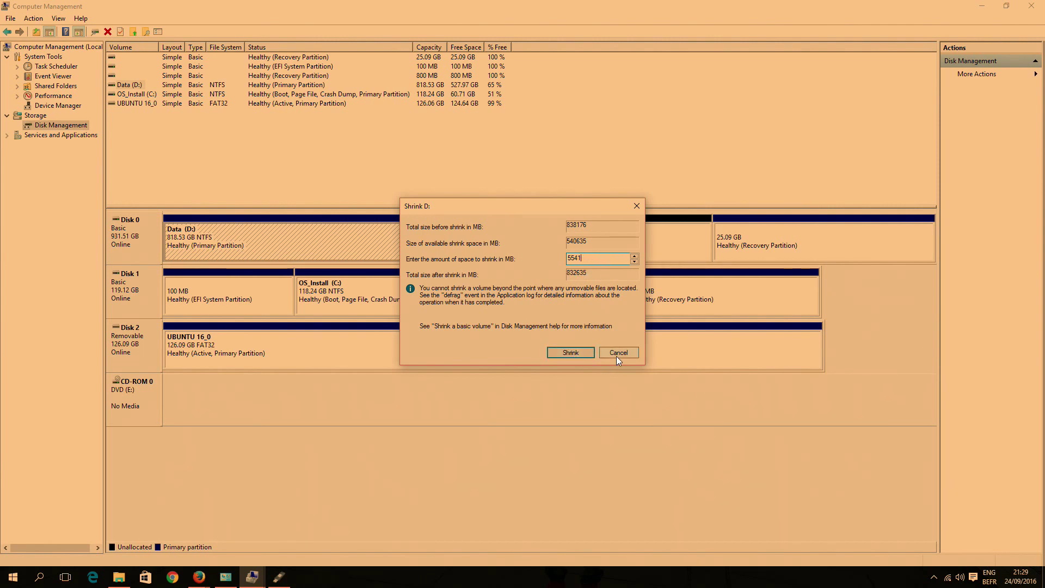
pyautogui.click(547, 245)
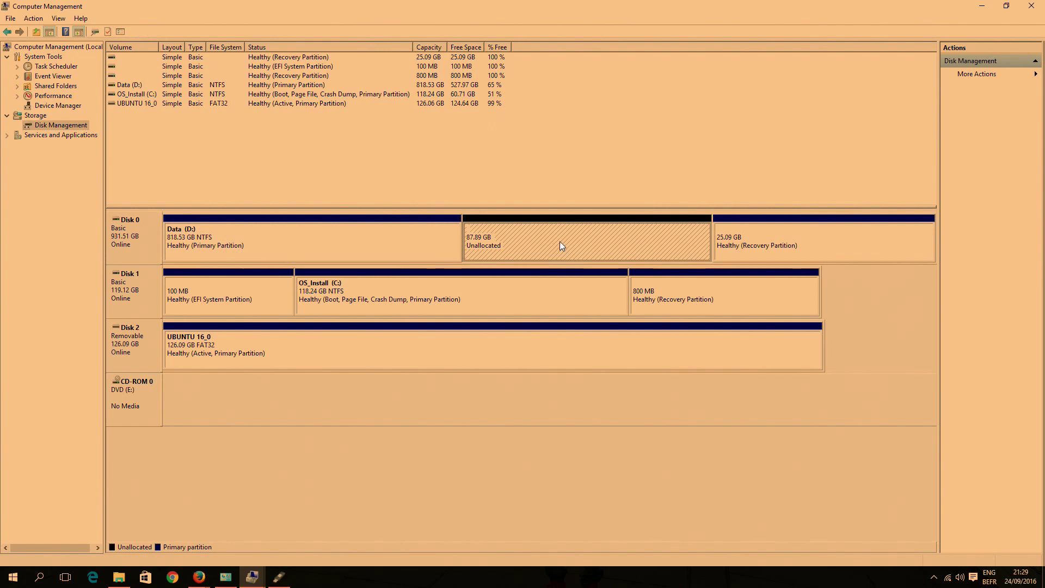
# Create a new simple volume from the unallocated space with the full 89999 MB and drive letter X
pyautogui.rightClick(568, 233)
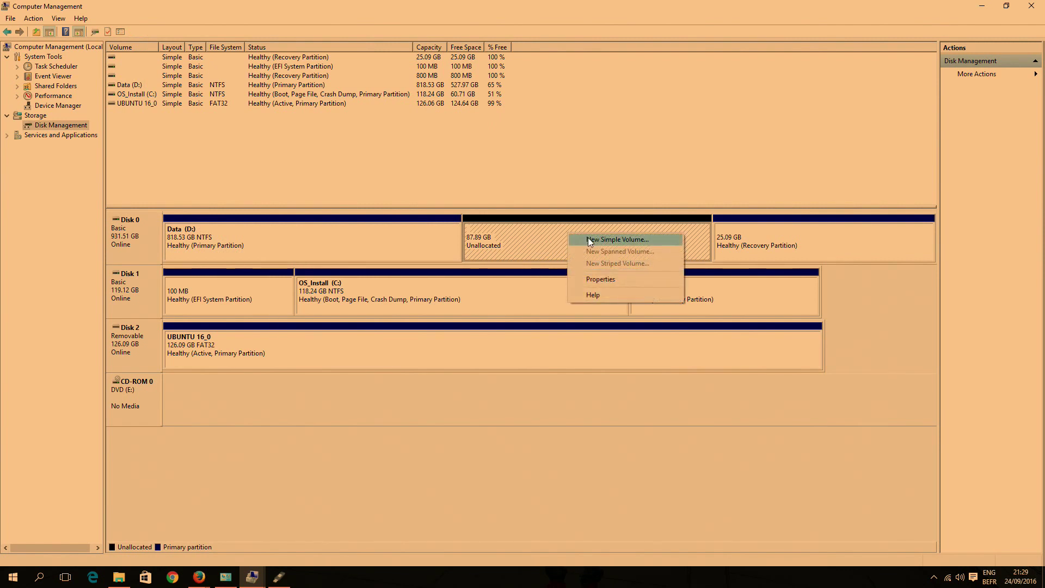
pyautogui.click(589, 238)
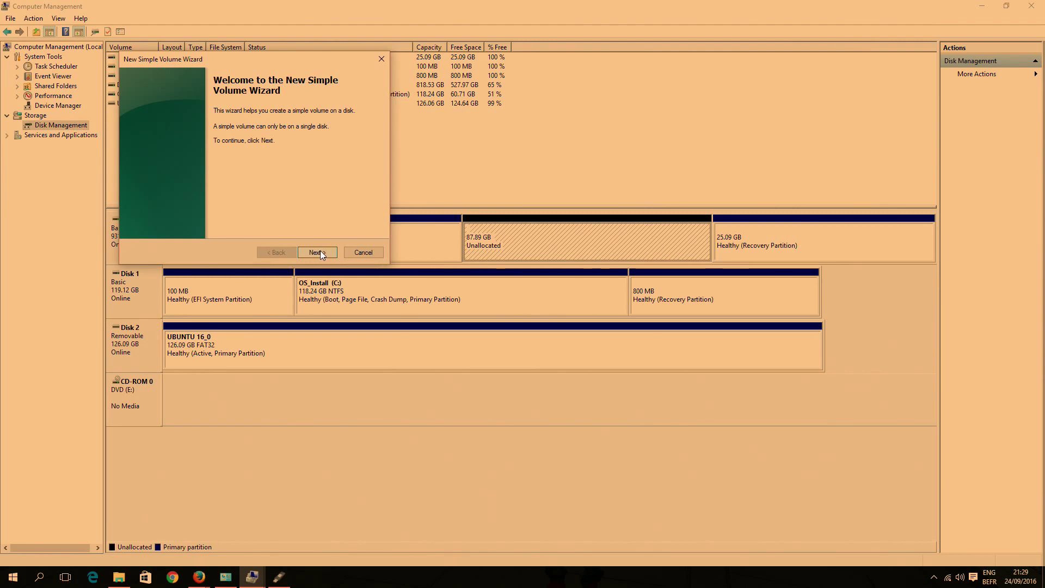
pyautogui.click(317, 252)
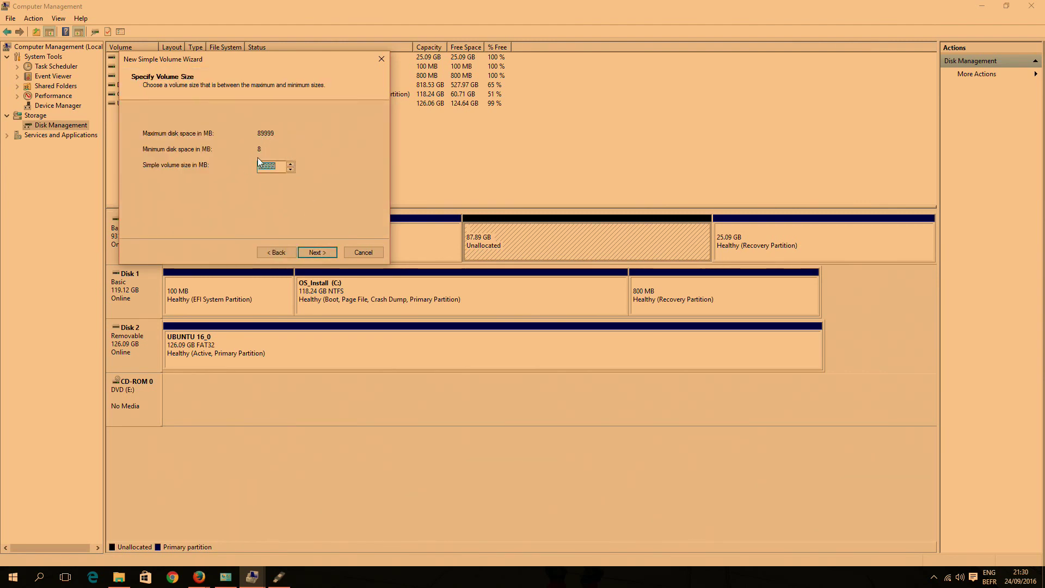
pyautogui.click(324, 252)
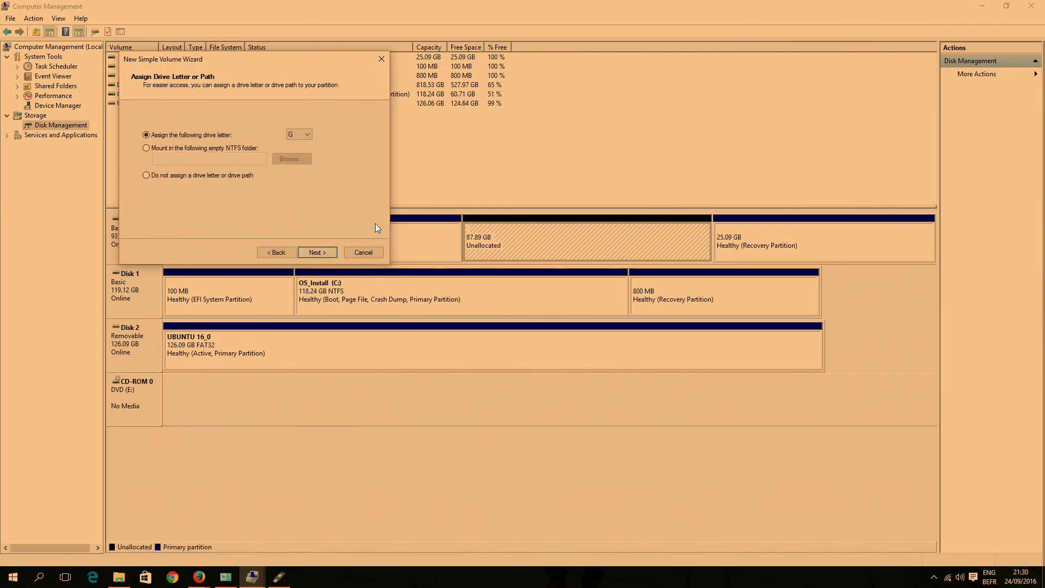
pyautogui.click(304, 135)
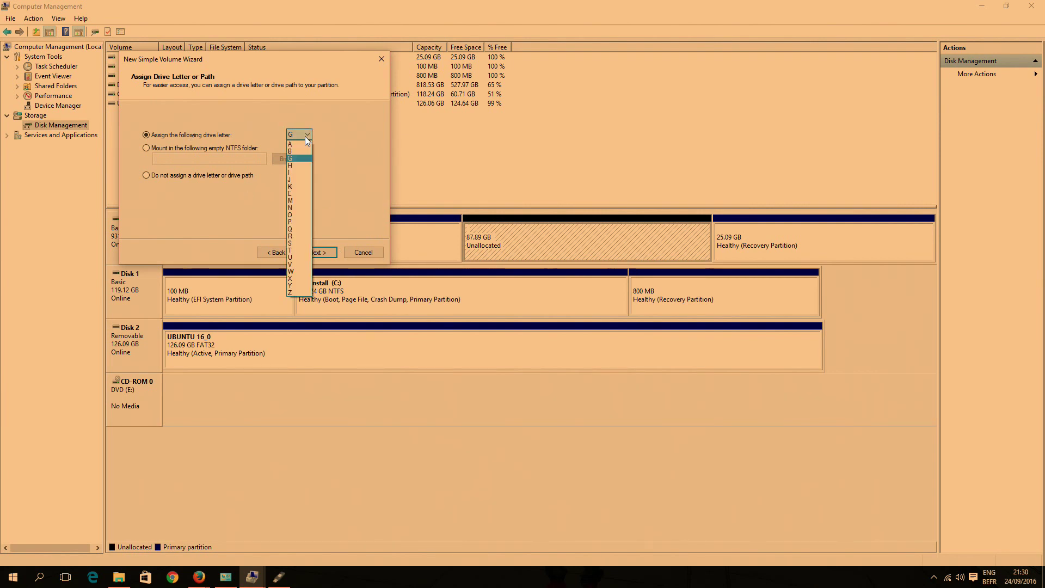
pyautogui.click(299, 278)
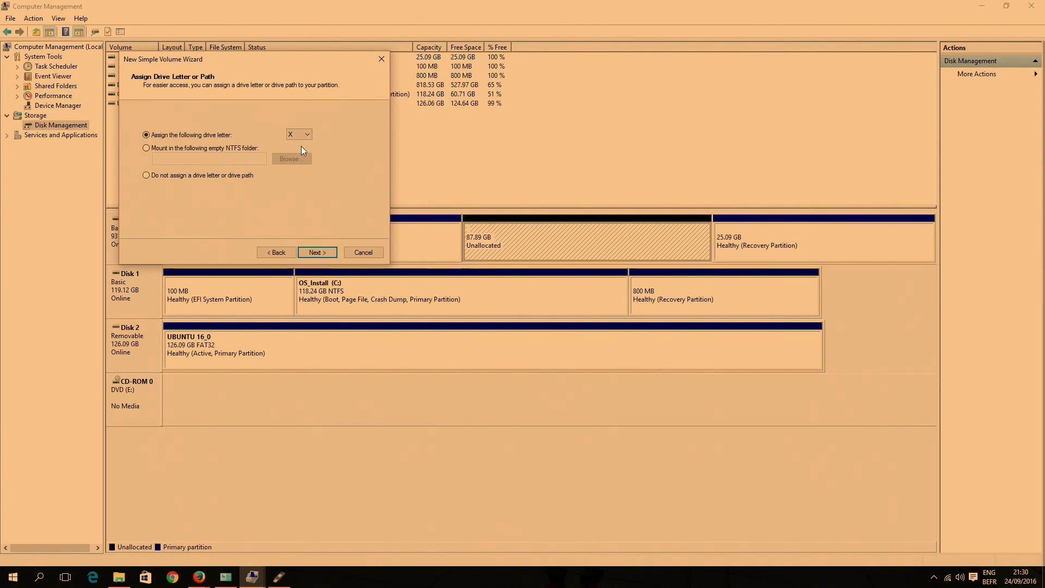
pyautogui.click(325, 251)
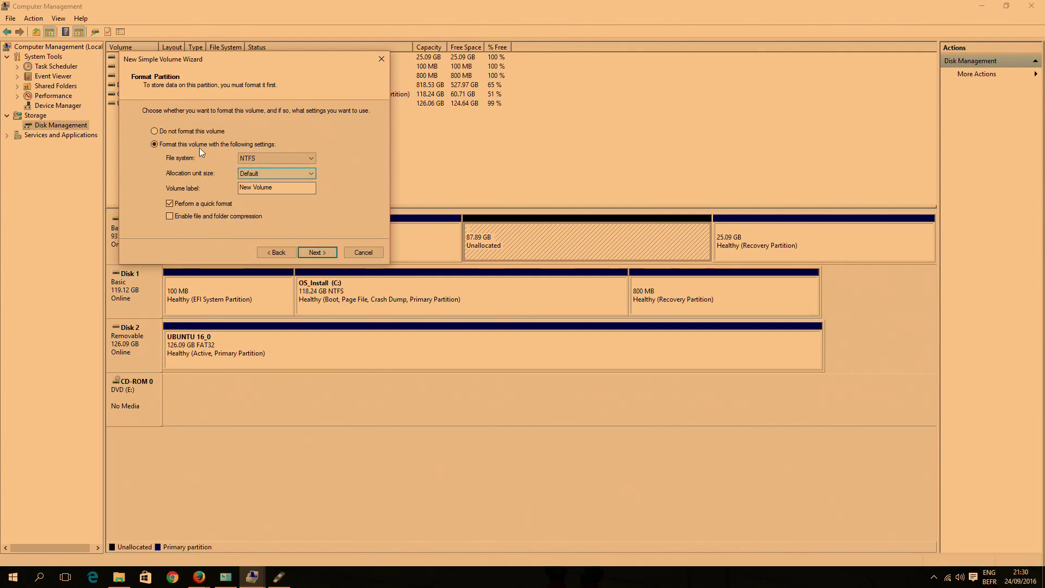
# Format the new volume as exFAT with the label 'Ubuntu' and finish the wizard
pyautogui.click(289, 162)
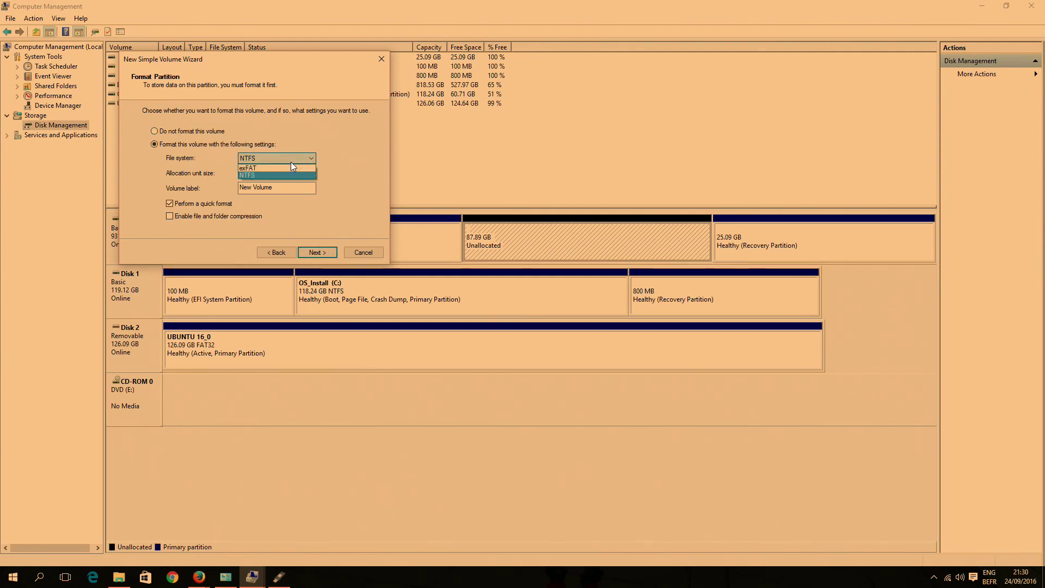
pyautogui.click(291, 161)
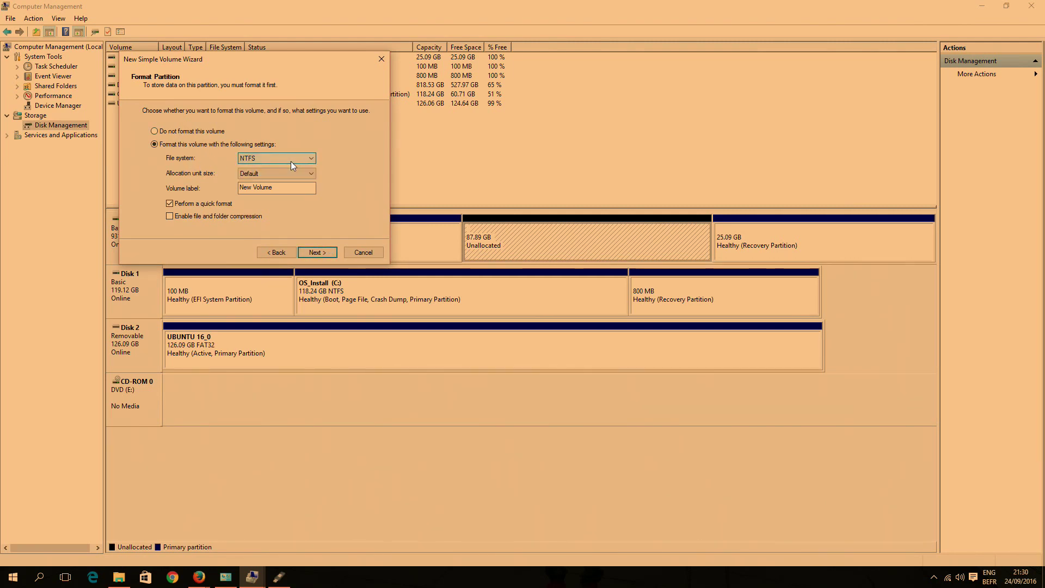
pyautogui.click(291, 161)
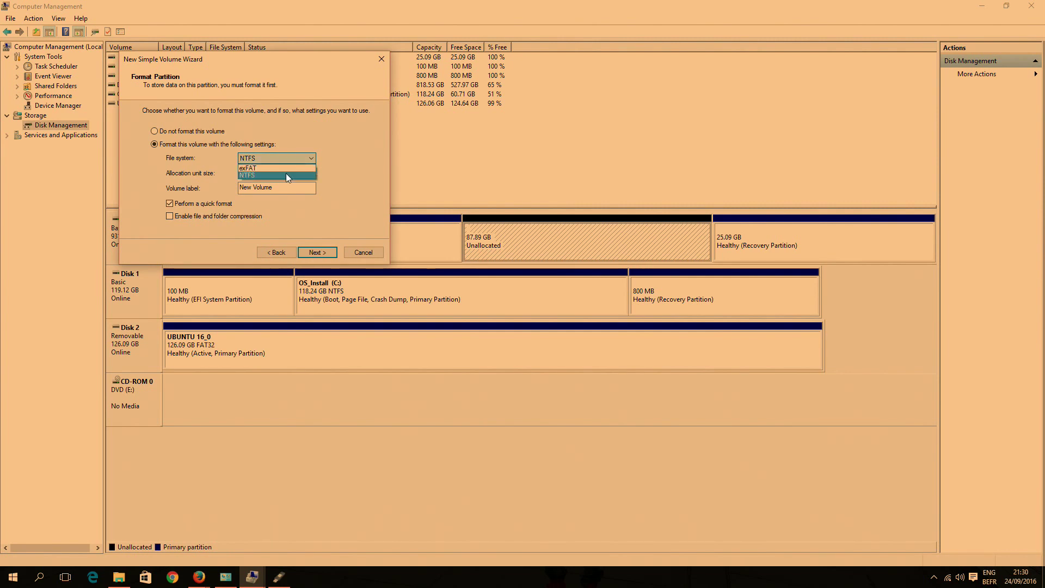
pyautogui.click(292, 169)
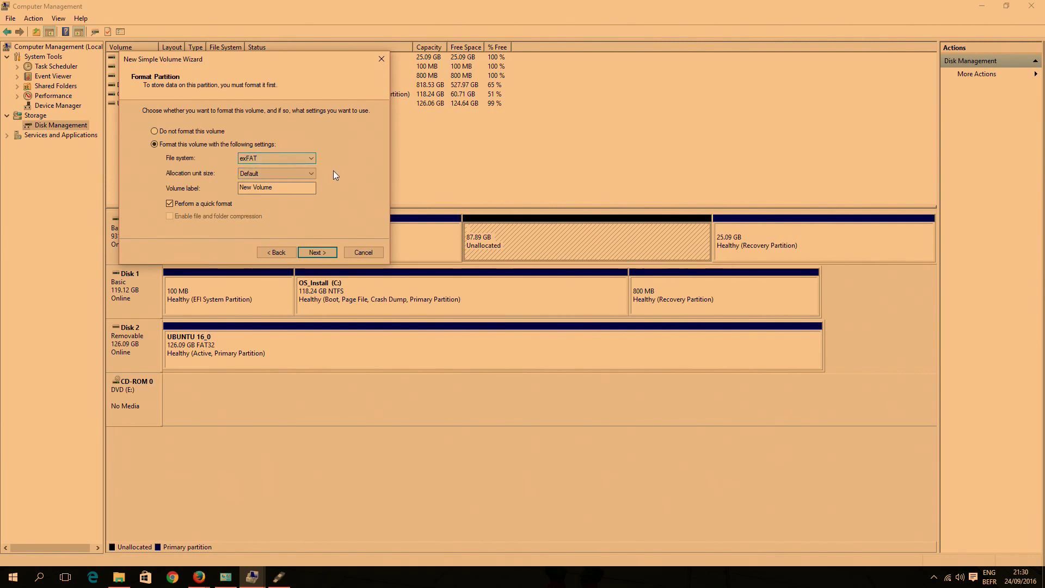
pyautogui.press('Tab')
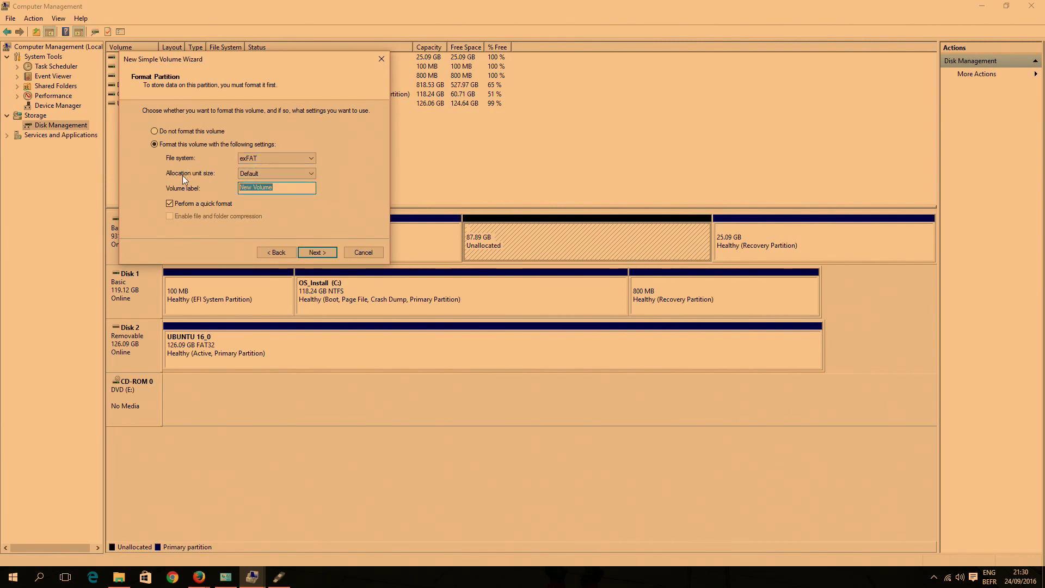
pyautogui.write('Ubuntu')
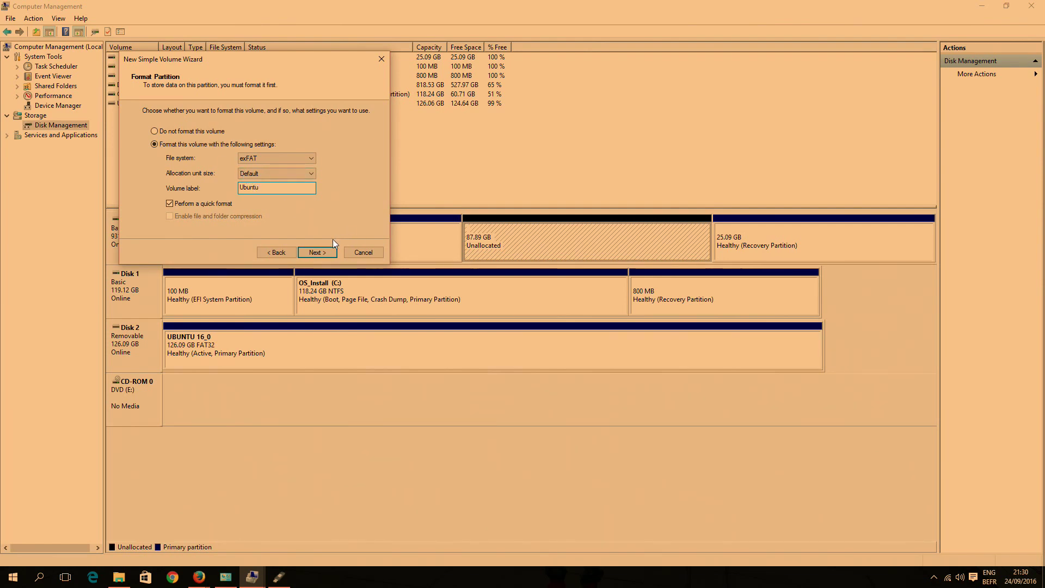
pyautogui.click(322, 255)
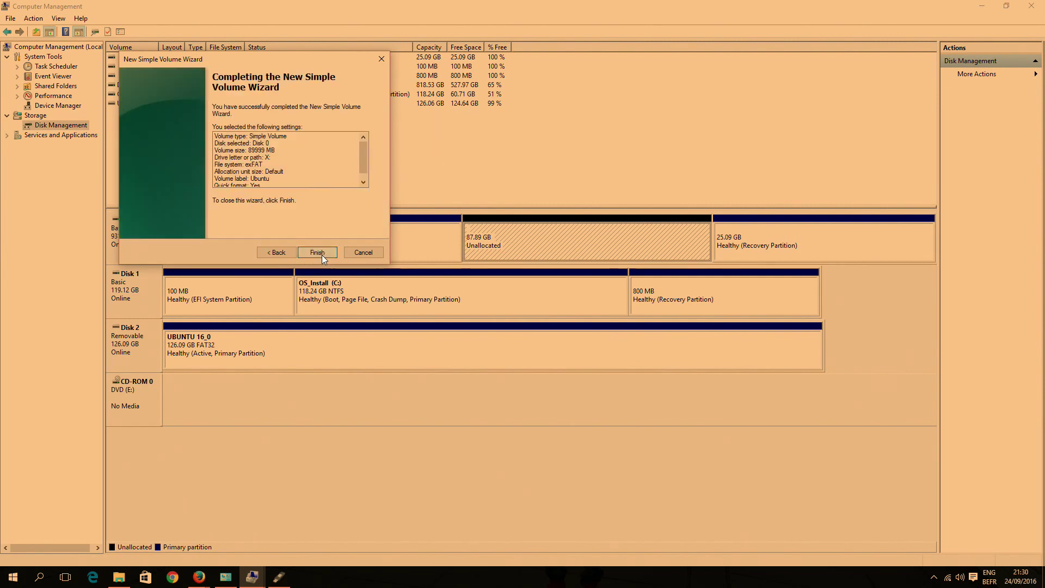
pyautogui.click(320, 252)
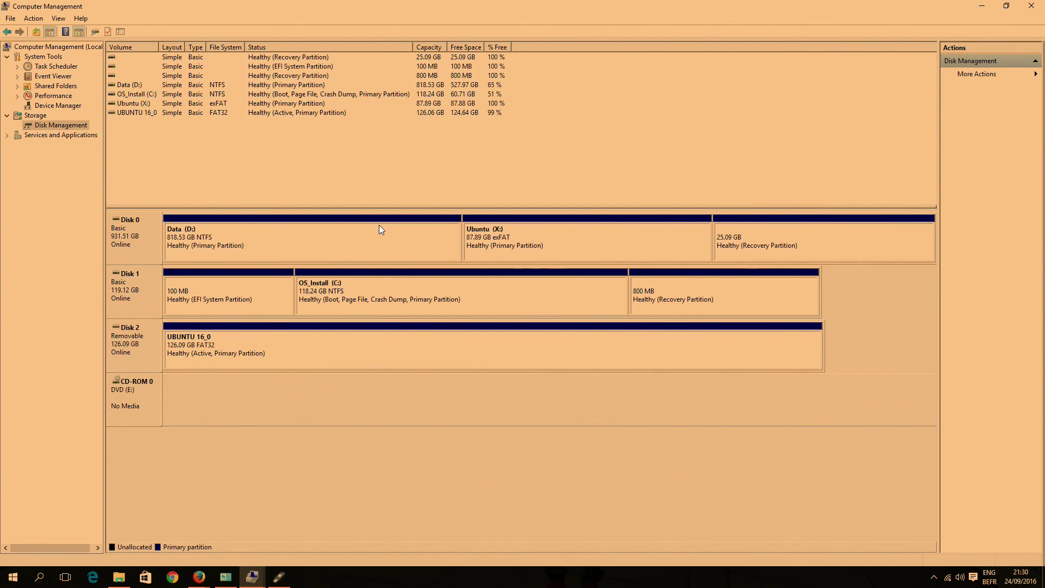
# Check the Data (D:) and Ubuntu (X:) partitions, then minimize Computer Management and Administrative Tools
pyautogui.click(443, 230)
pyautogui.click(526, 246)
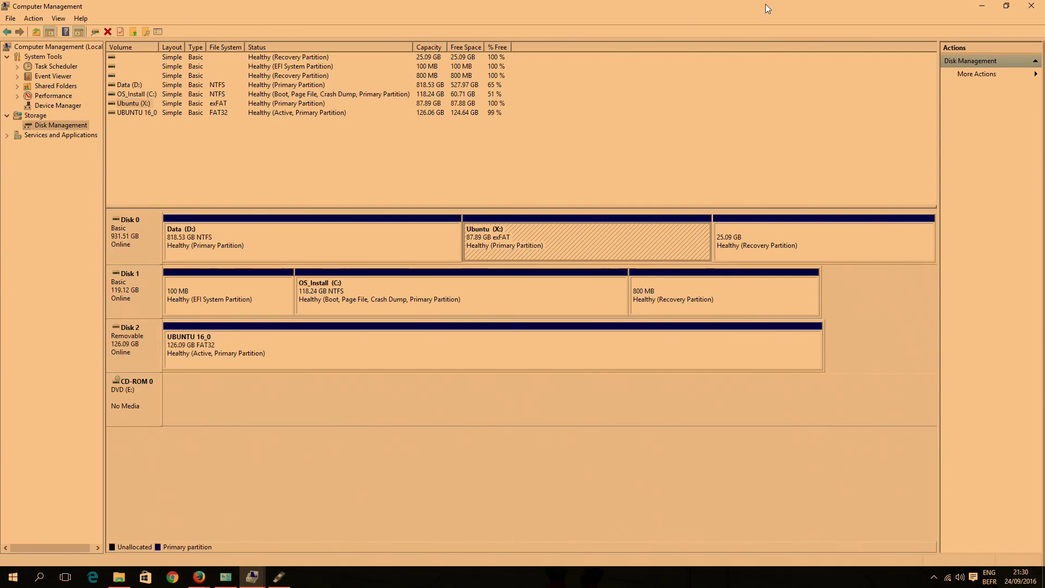
pyautogui.click(981, 6)
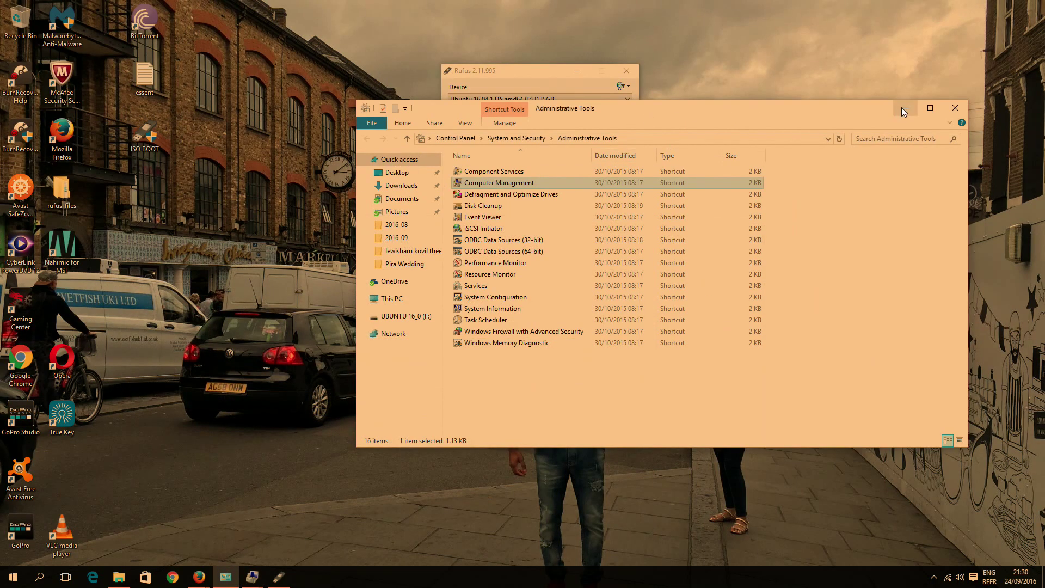
pyautogui.click(902, 108)
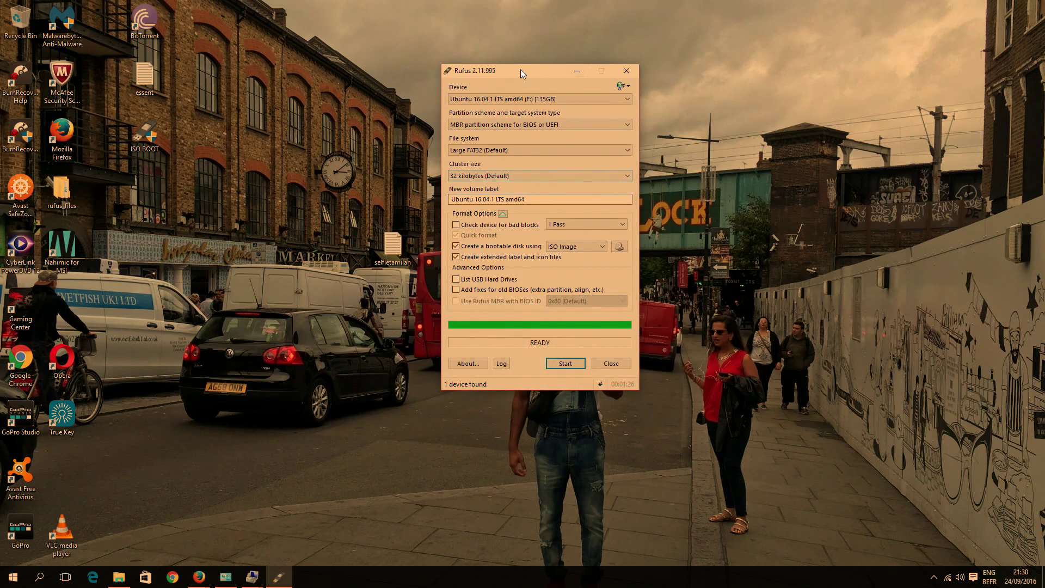
pyautogui.click(627, 99)
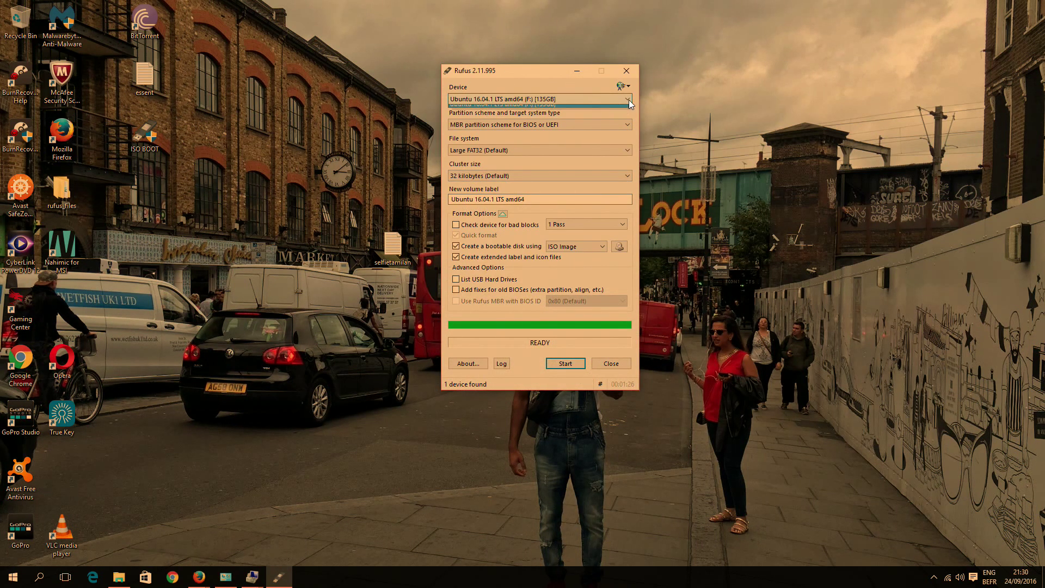
pyautogui.click(502, 99)
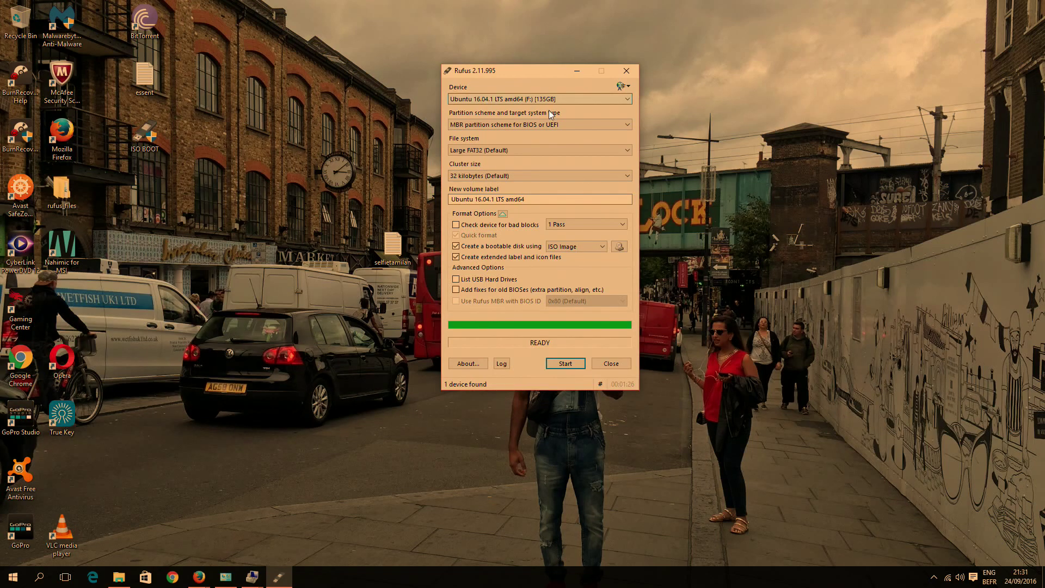
pyautogui.click(609, 362)
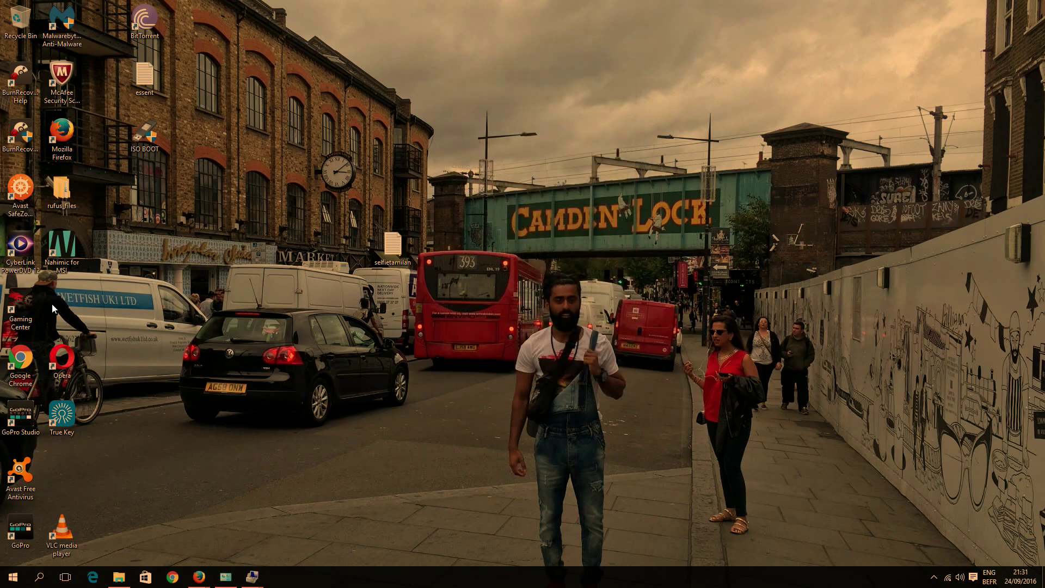
pyautogui.click(118, 576)
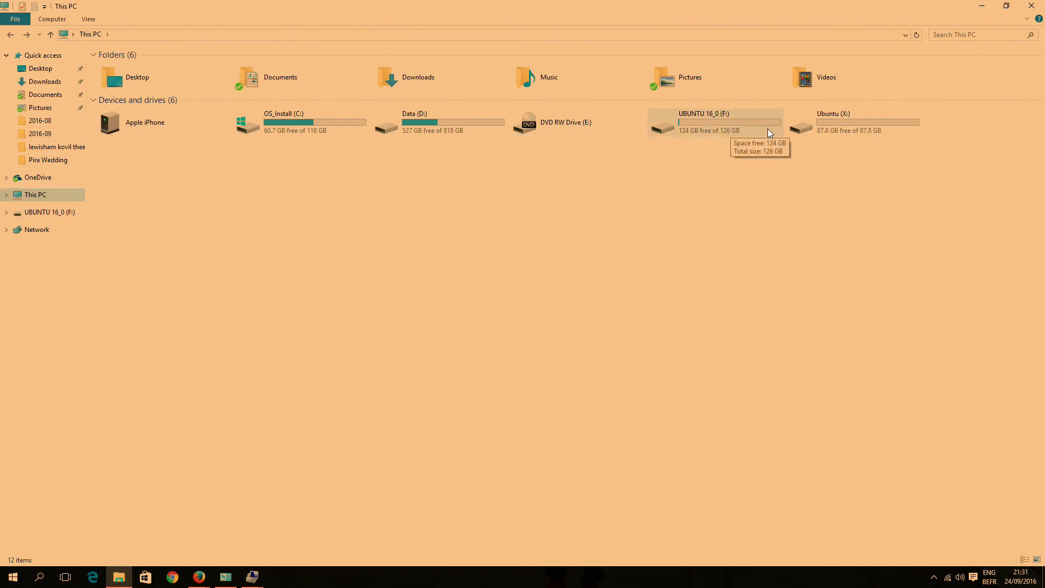
pyautogui.click(869, 126)
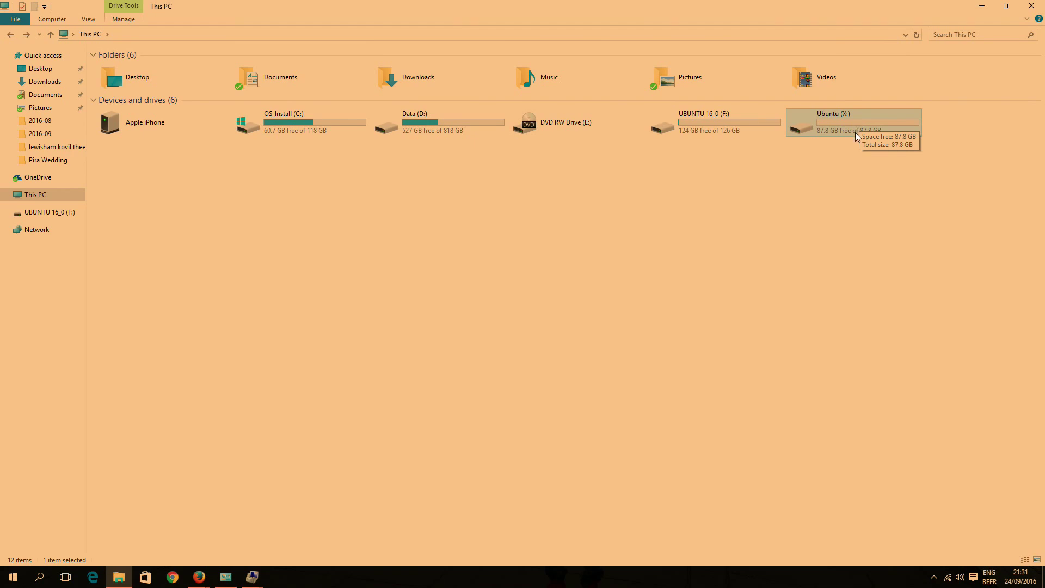
pyautogui.click(981, 5)
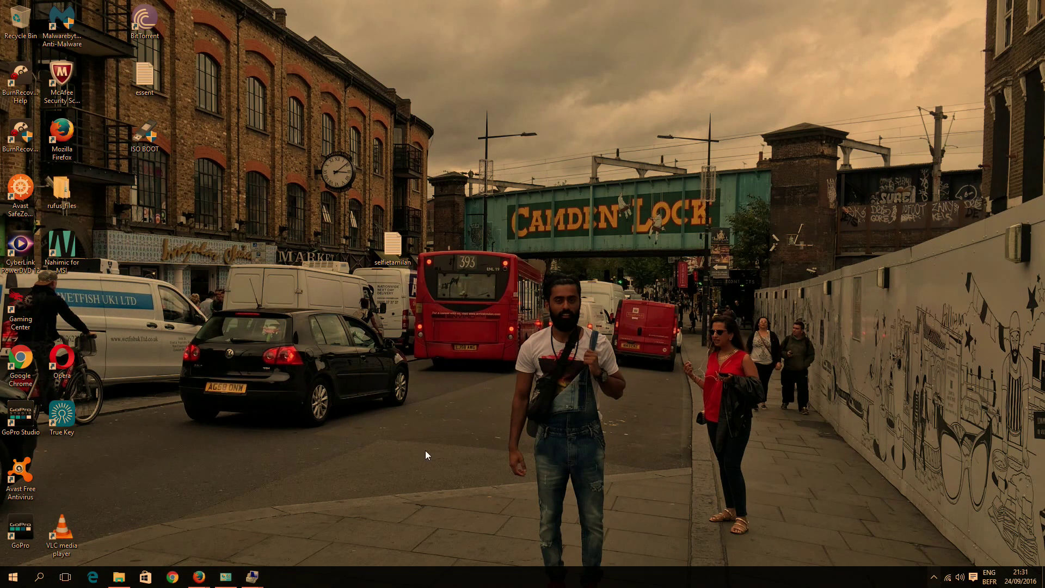
# Restart Windows from the Start menu's power options
pyautogui.click(13, 576)
pyautogui.click(32, 537)
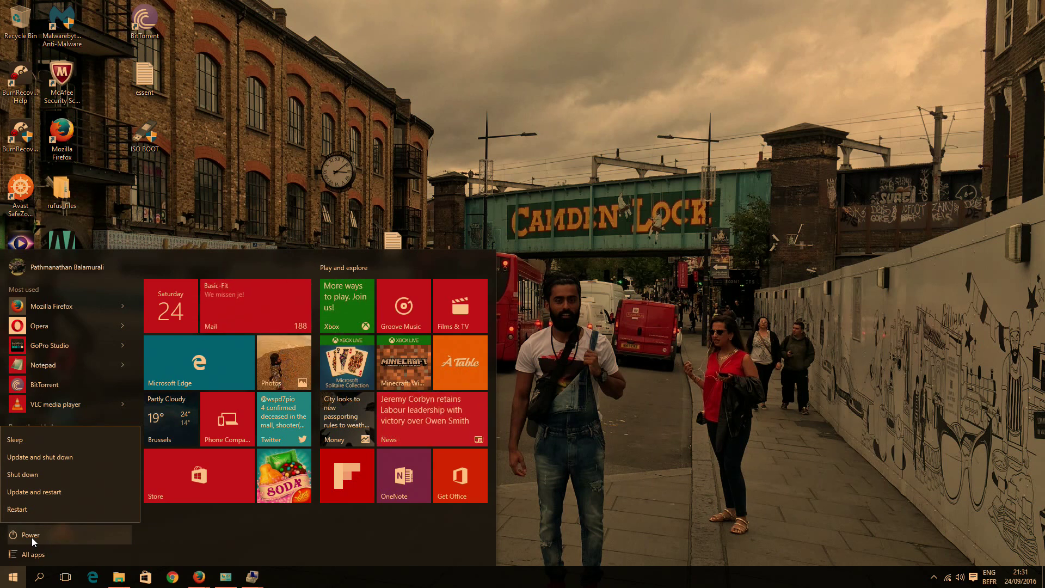
pyautogui.click(36, 509)
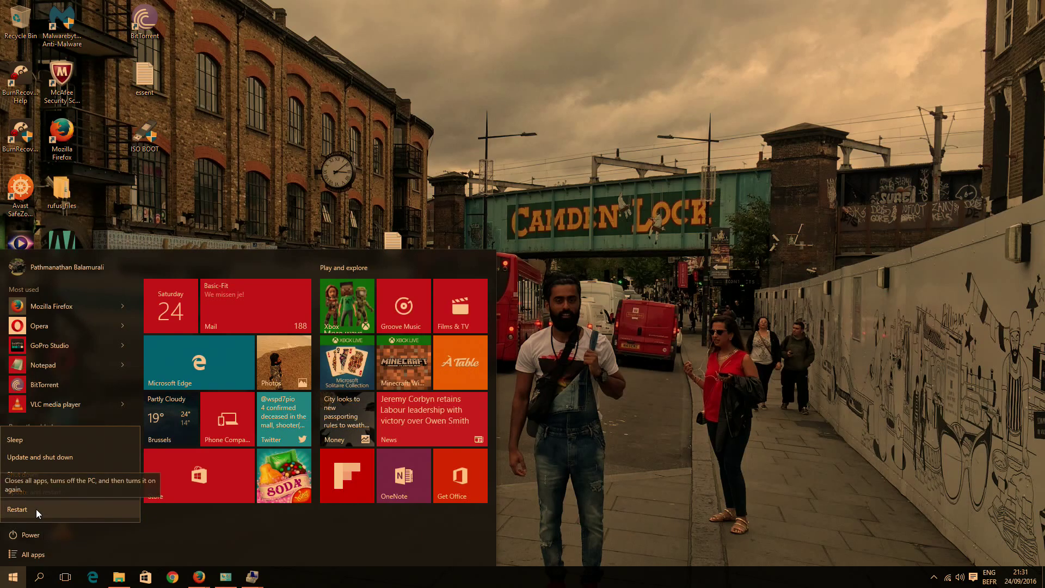
pyautogui.click(36, 509)
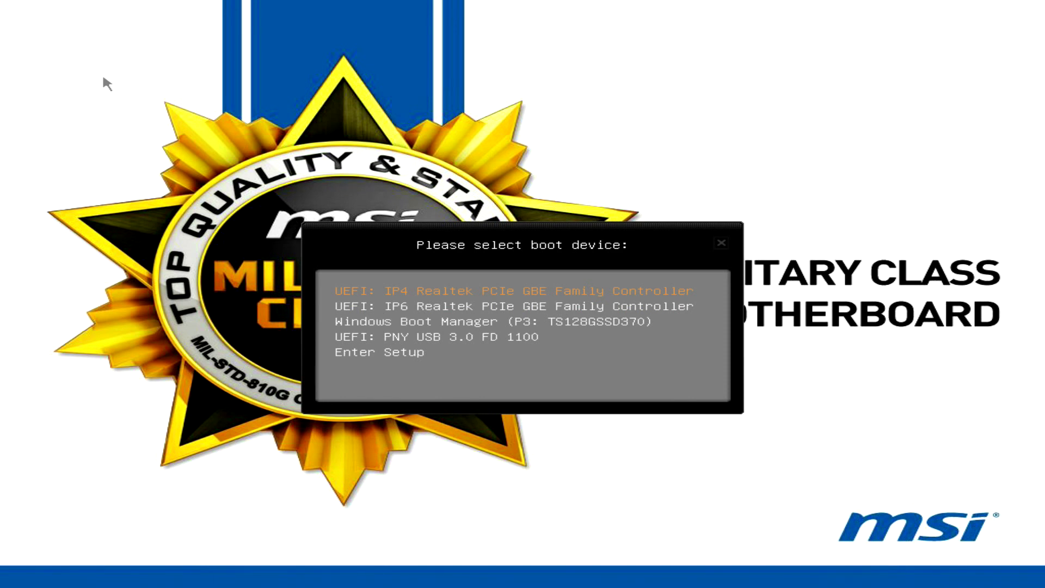
# Boot from the UEFI: PNY USB 3.0 FD 1100 drive in the MSI boot menu
pyautogui.press('Down')
pyautogui.press('Down')
pyautogui.press('Down')
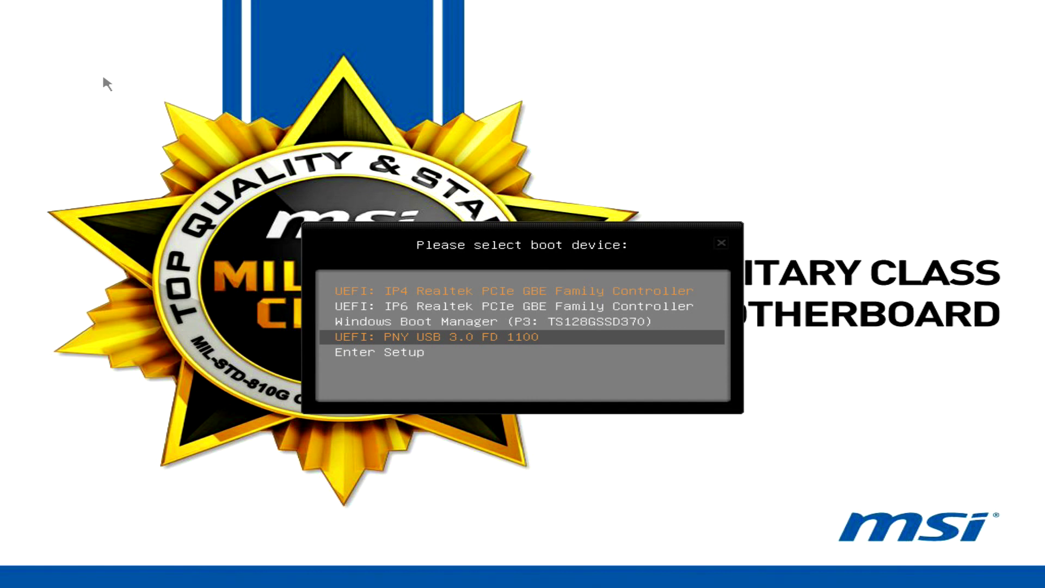
pyautogui.press('Return')
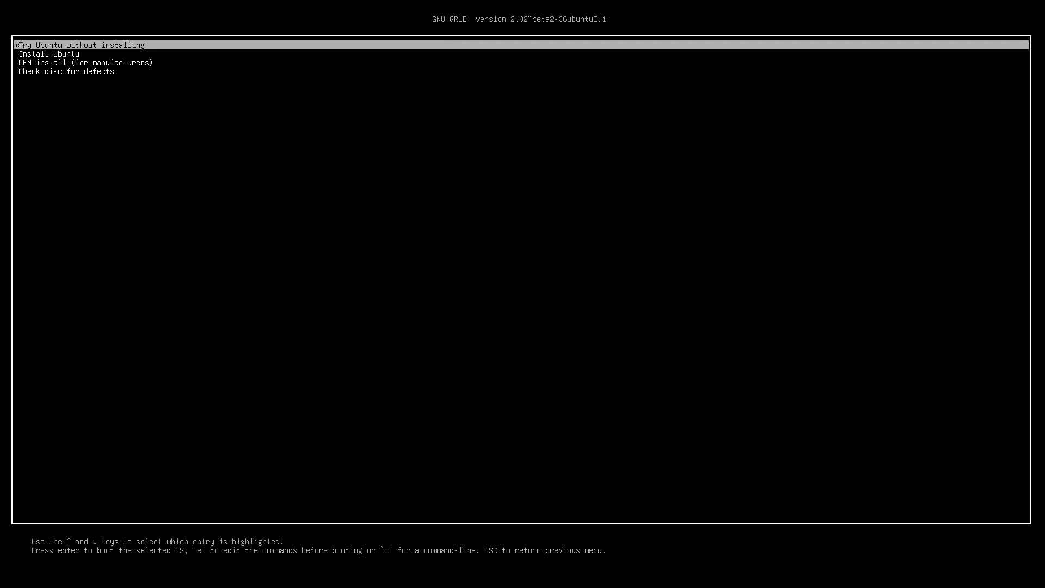
# Launch the Install Ubuntu entry from the GRUB menu
pyautogui.press('Down')
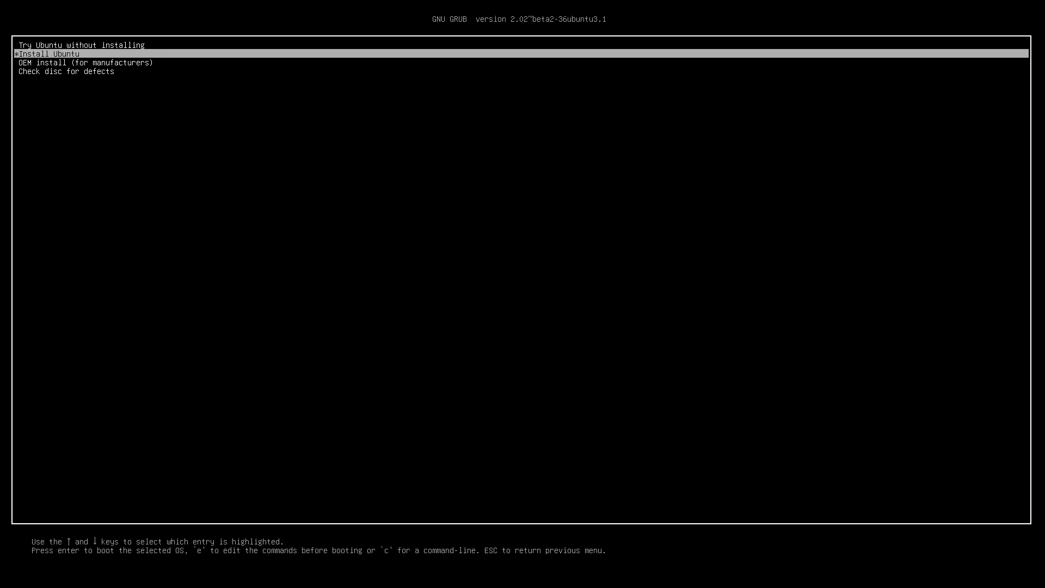
pyautogui.press('Return')
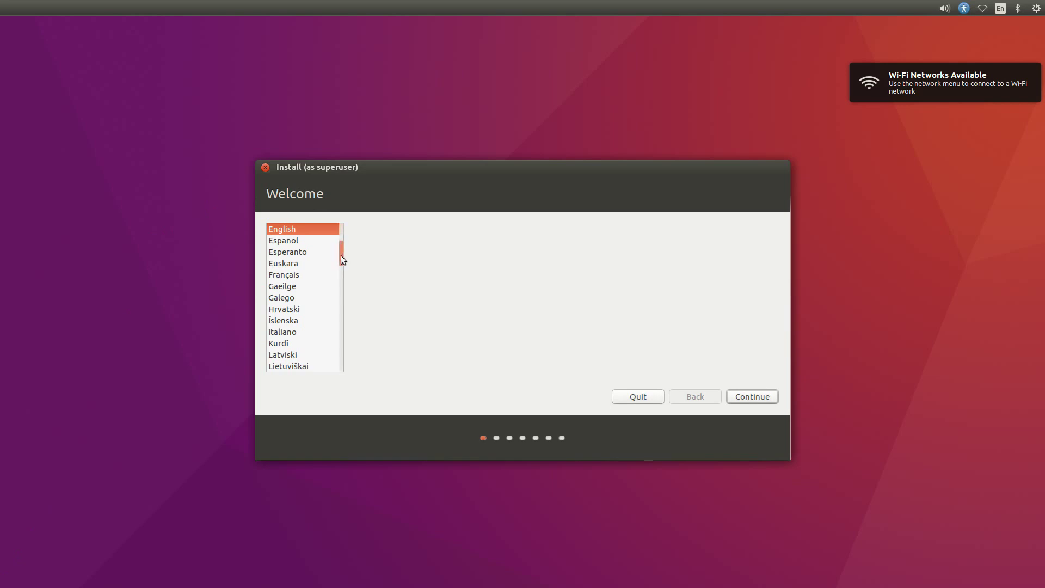
# Scroll through the installer's language list, keeping English selected
pyautogui.moveTo(341, 256); pyautogui.dragTo(341, 344)
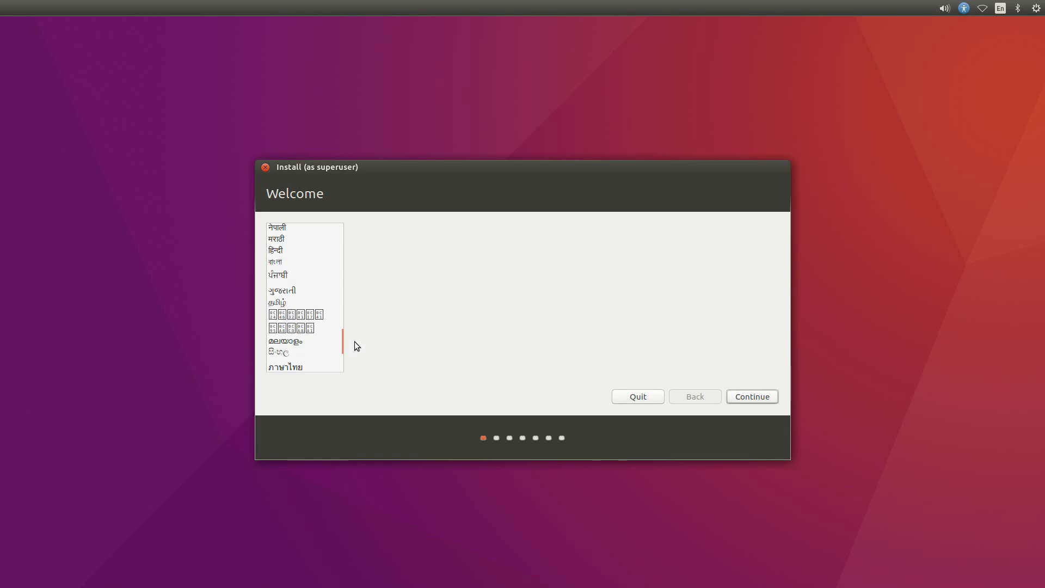
pyautogui.moveTo(340, 342); pyautogui.dragTo(346, 220)
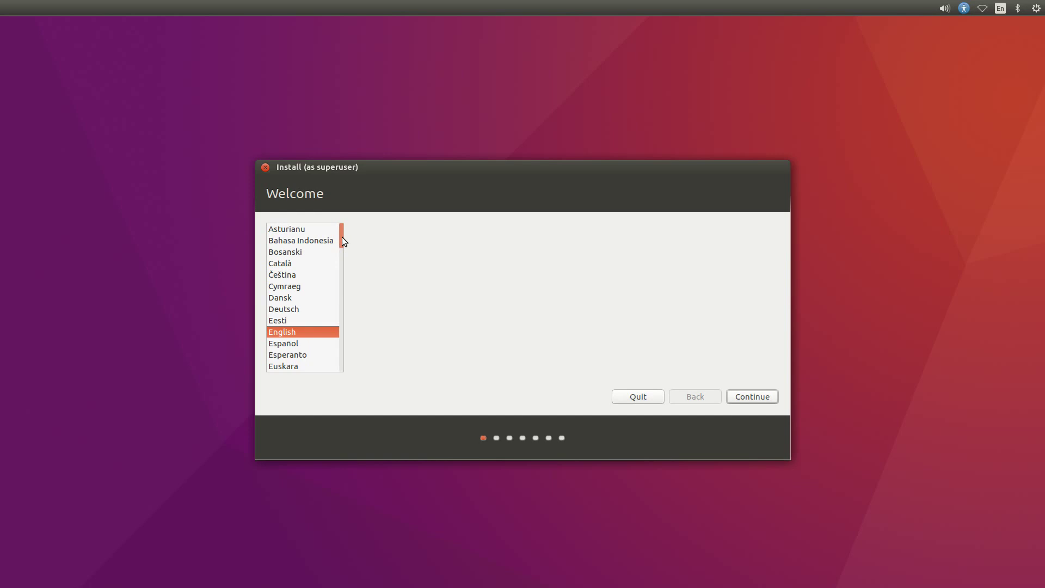
pyautogui.moveTo(342, 236); pyautogui.dragTo(374, 78)
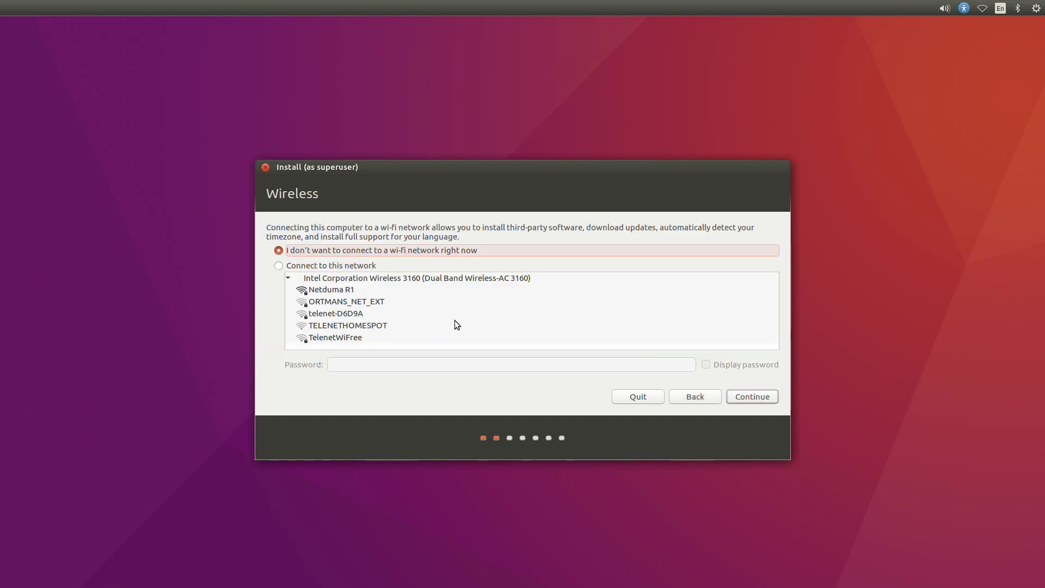
# Select the Netduma R1 wireless network and move past the Wireless page
pyautogui.click(328, 292)
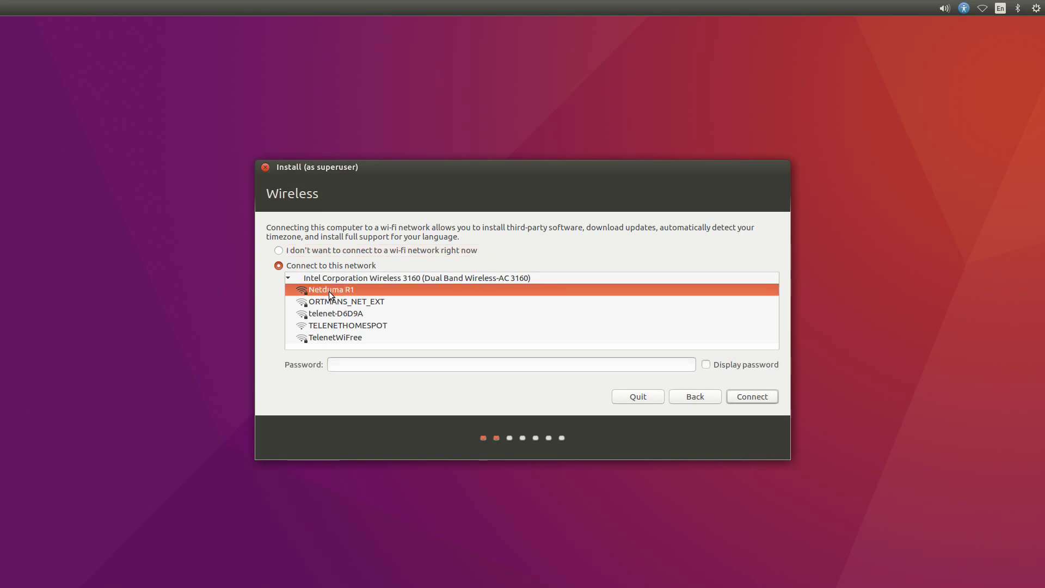
pyautogui.click(398, 366)
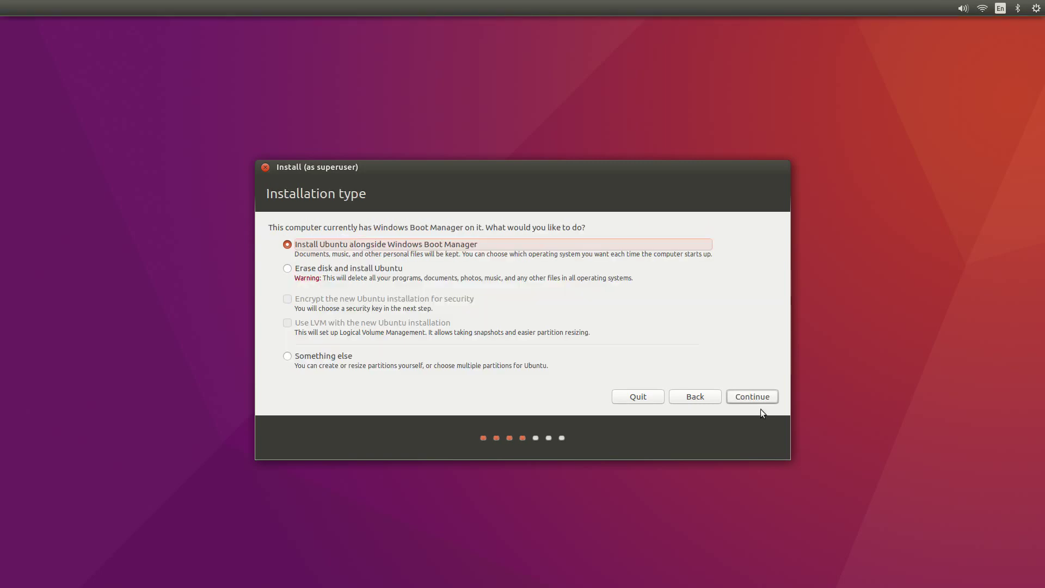
pyautogui.click(754, 399)
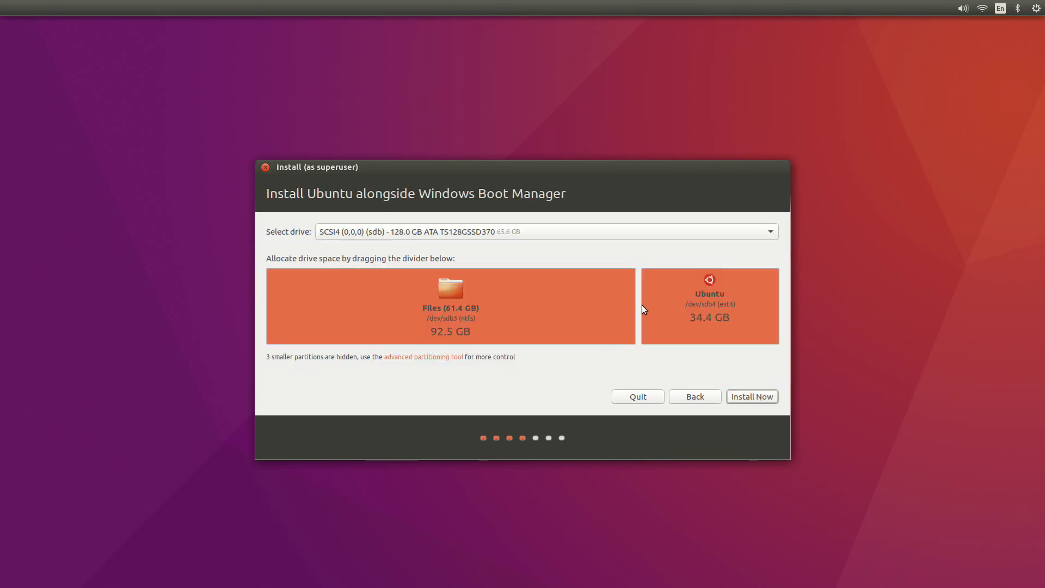
# Preview the alongside-Windows split by resizing Ubuntu to about 39 GB, then go back
pyautogui.moveTo(637, 305); pyautogui.dragTo(538, 303)
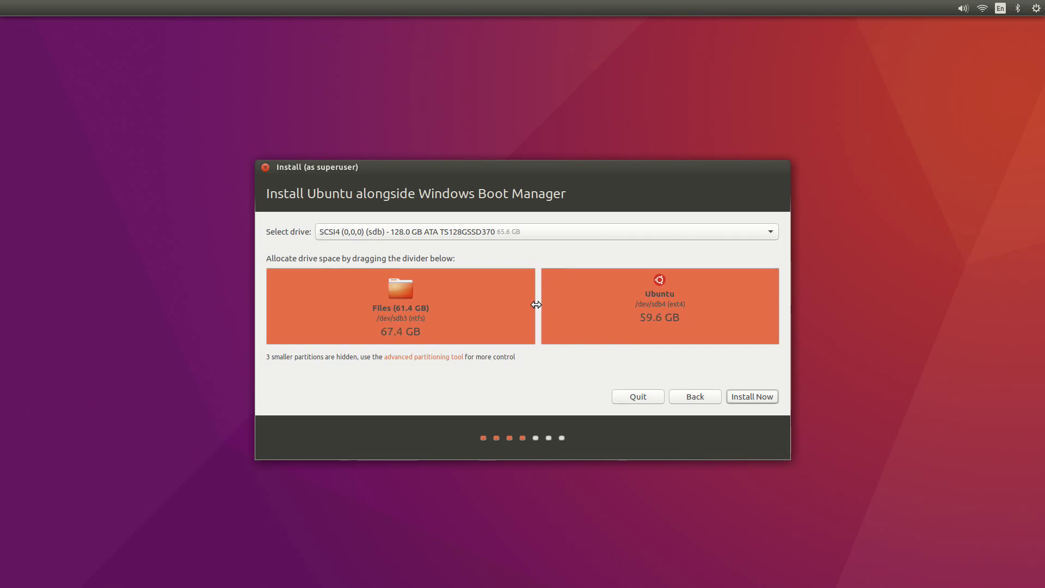
pyautogui.moveTo(536, 305); pyautogui.dragTo(617, 321)
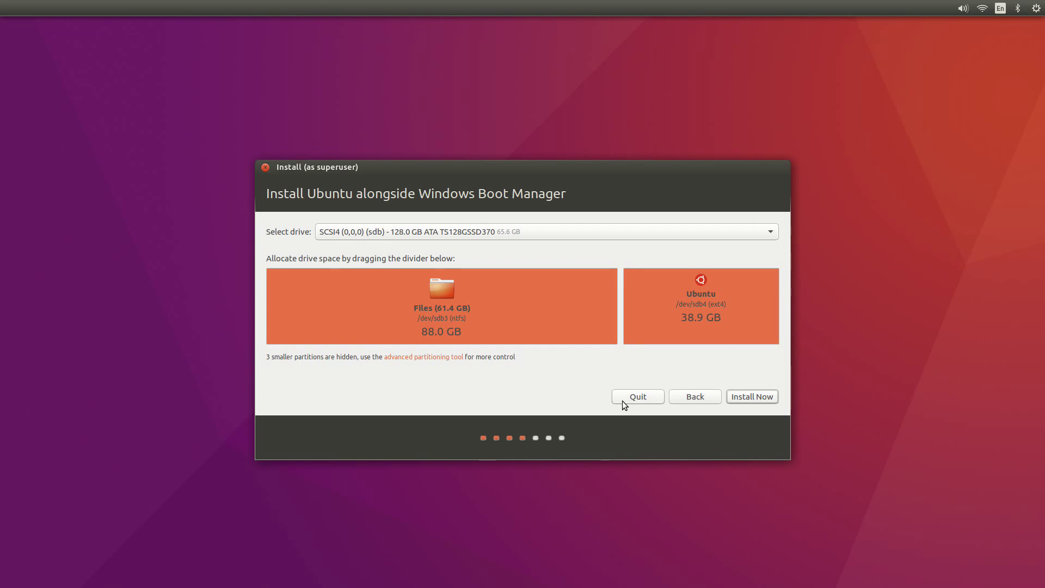
pyautogui.click(693, 396)
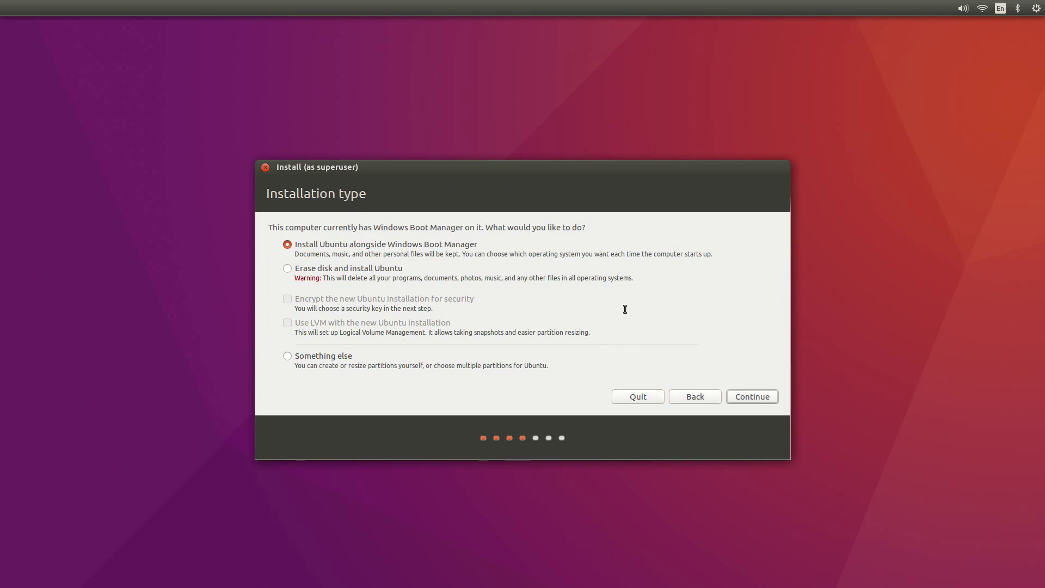
# Choose 'Something else' partitioning and open /dev/sda2 for editing
pyautogui.click(351, 360)
pyautogui.click(752, 401)
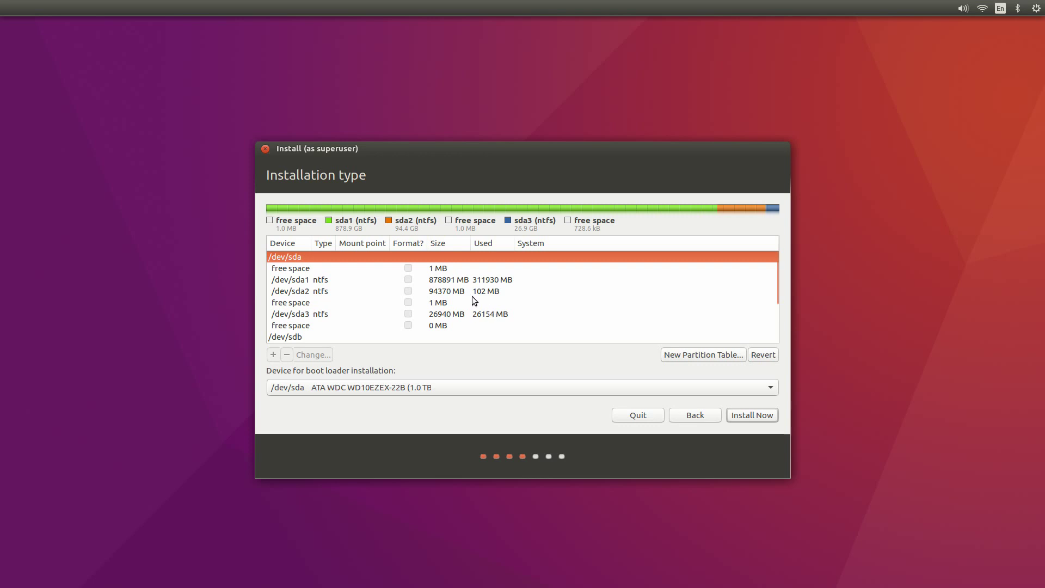
pyautogui.click(446, 292)
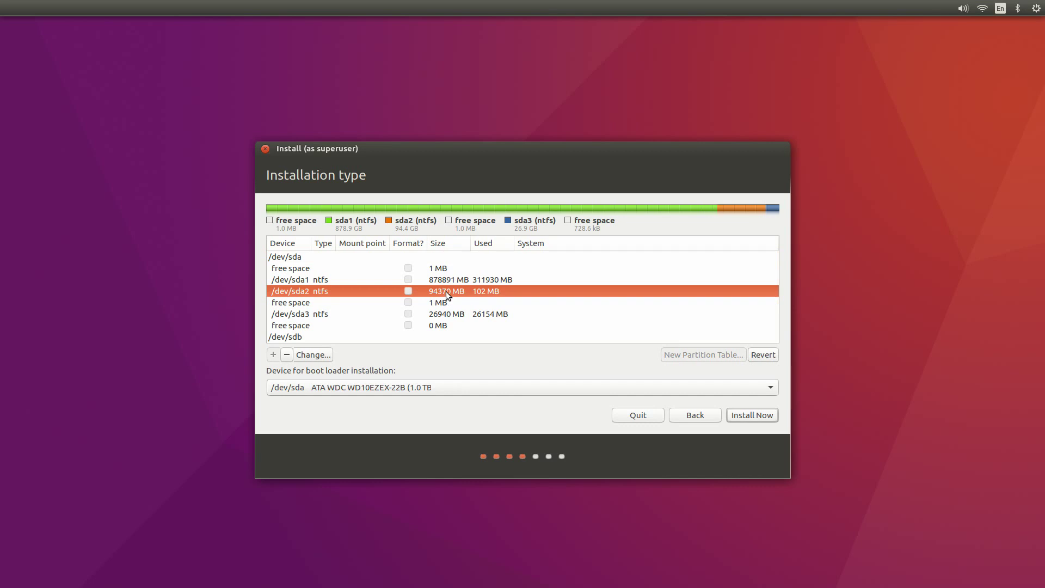
pyautogui.doubleClick(480, 291)
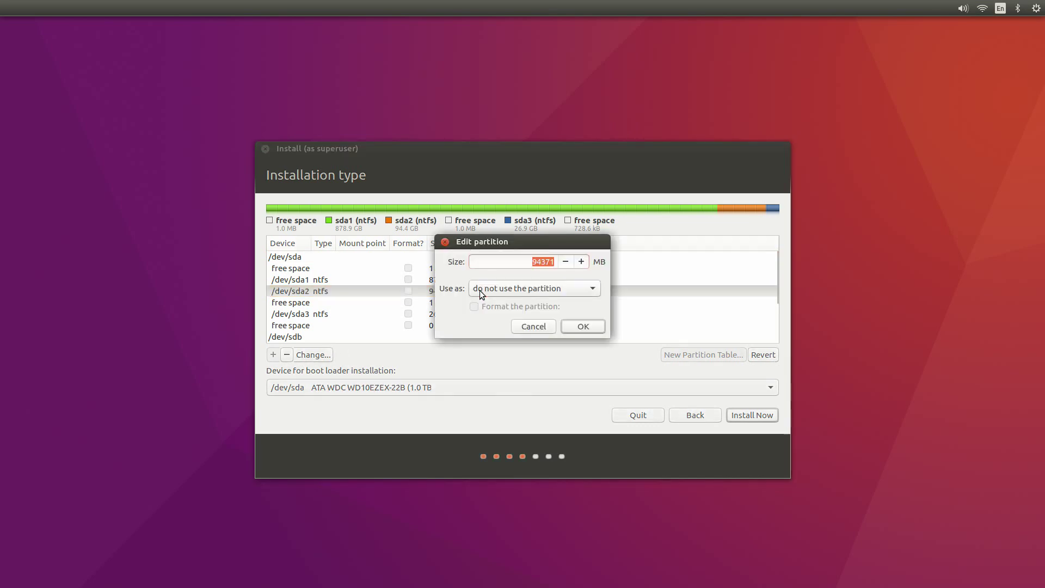
# Set /dev/sda2 to a formatted Ext4 partition mounted at / and confirm the changes
pyautogui.click(550, 287)
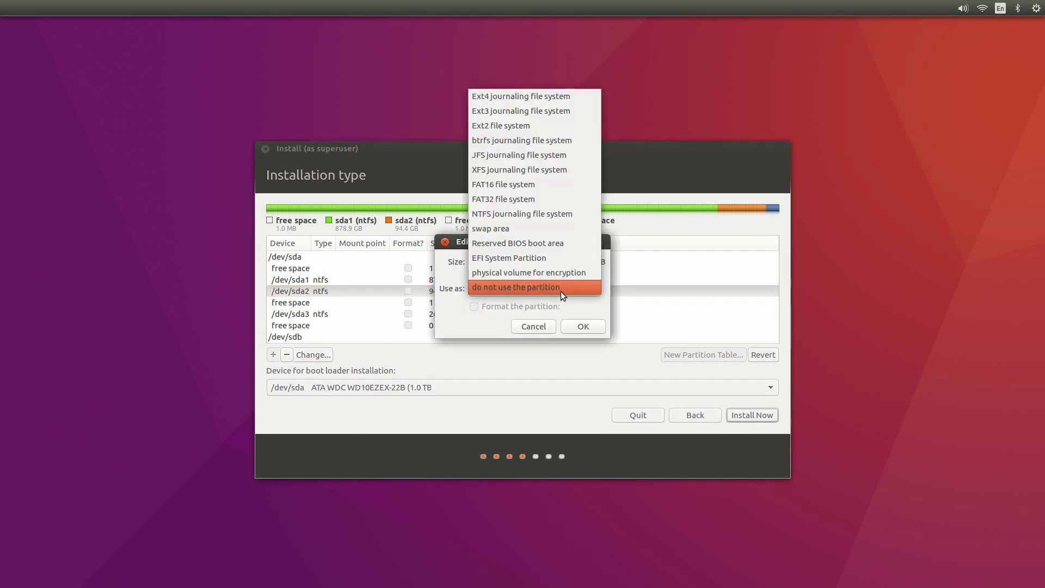
pyautogui.click(505, 95)
pyautogui.click(587, 323)
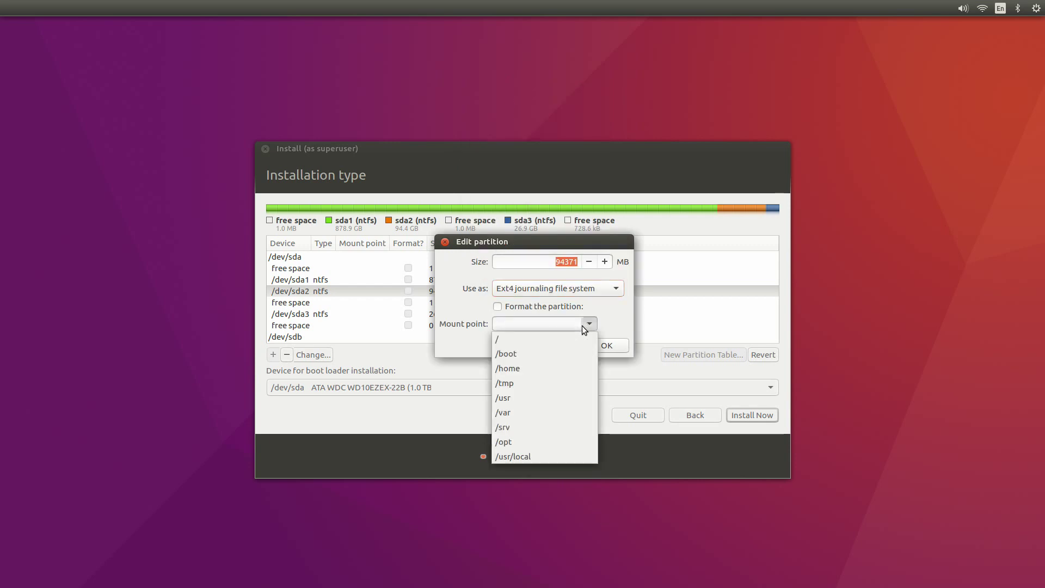
pyautogui.click(550, 345)
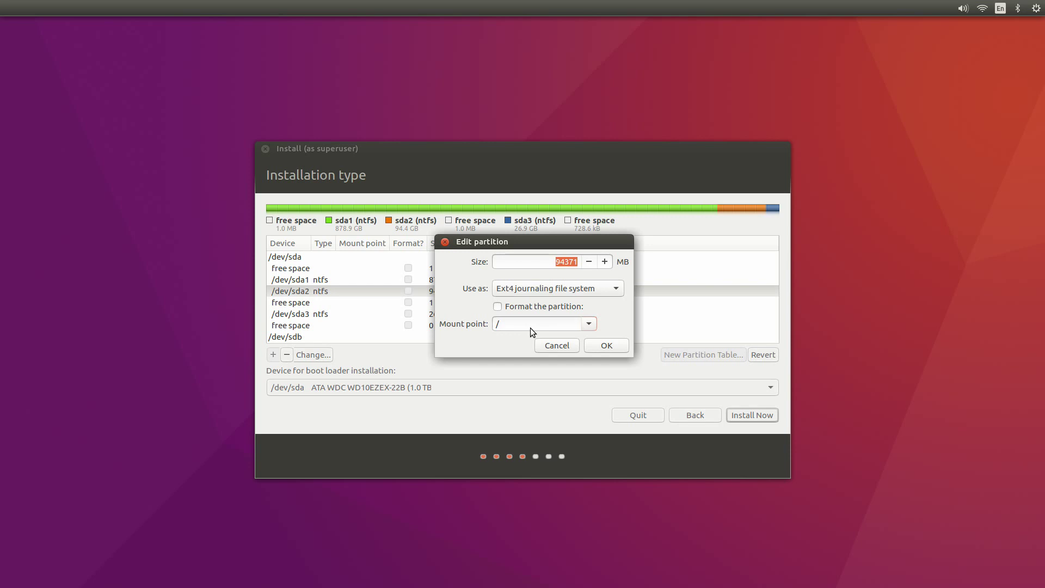
pyautogui.click(506, 309)
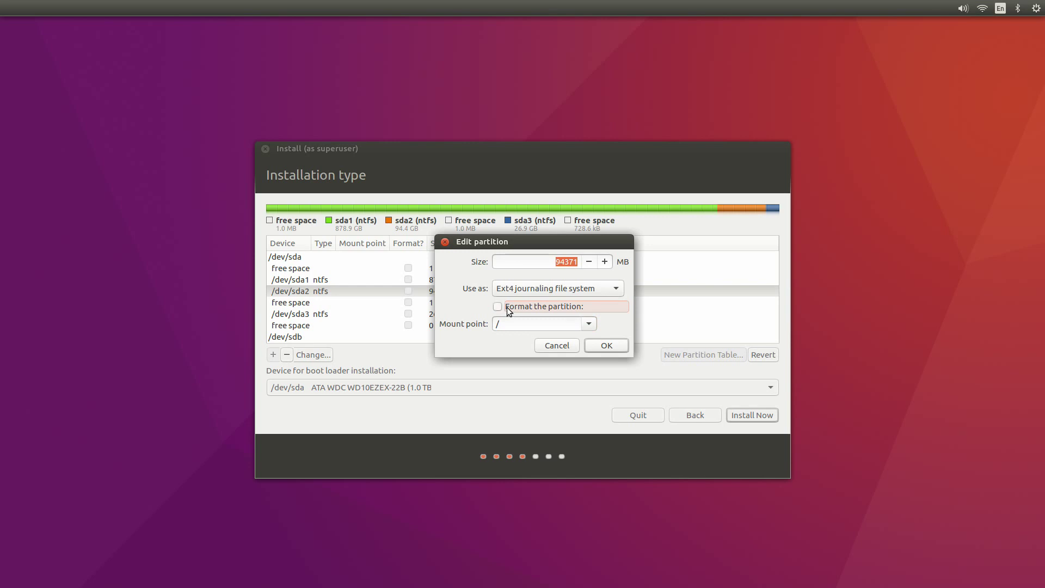
pyautogui.click(603, 347)
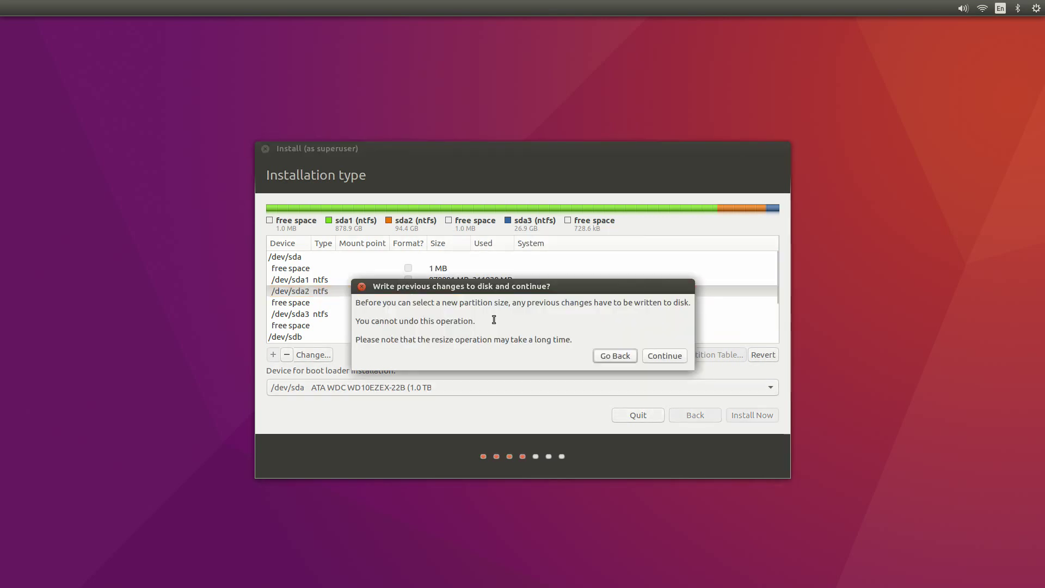
pyautogui.click(658, 357)
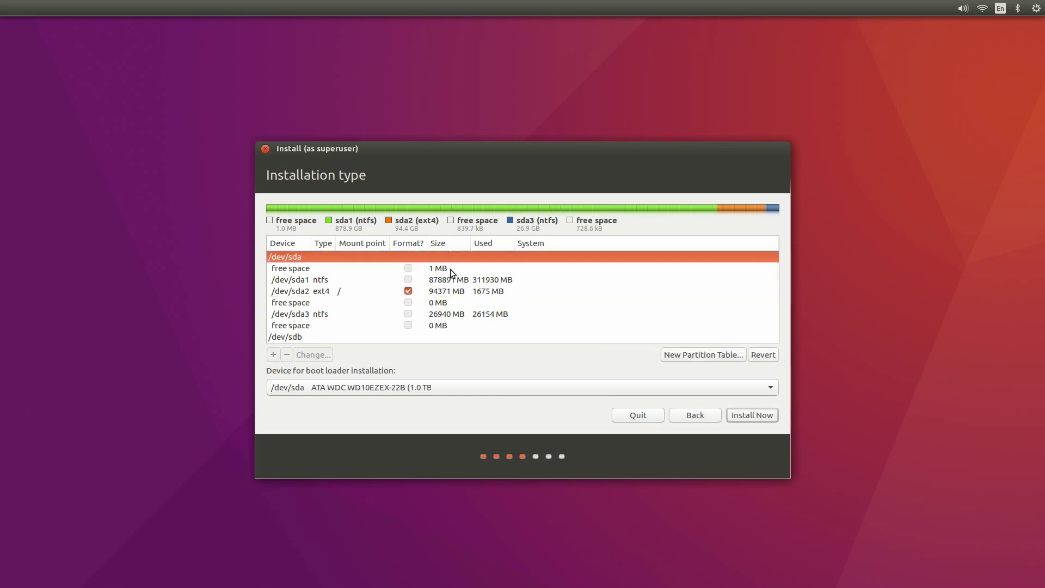
pyautogui.click(450, 269)
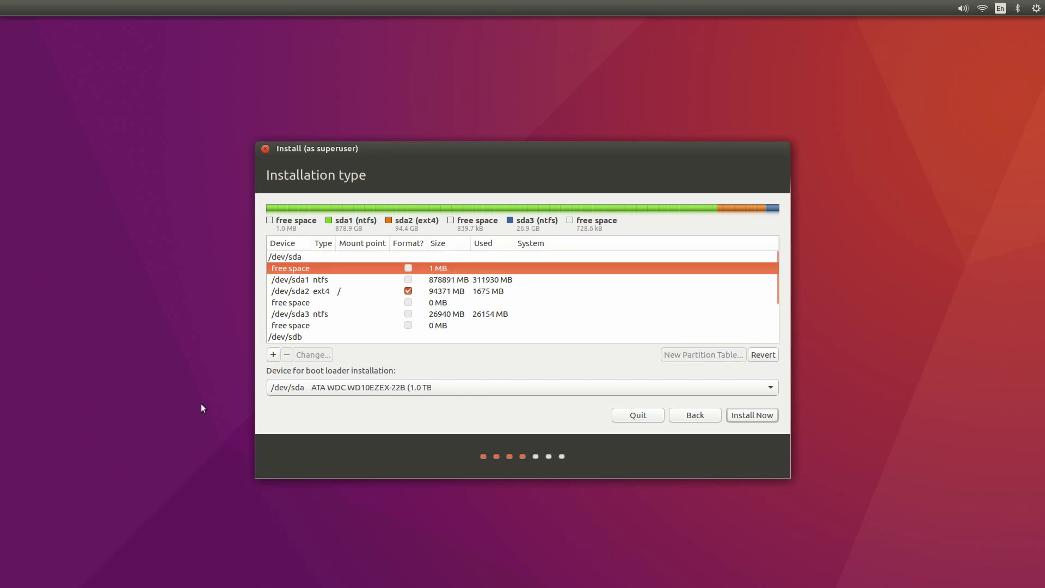
pyautogui.click(273, 355)
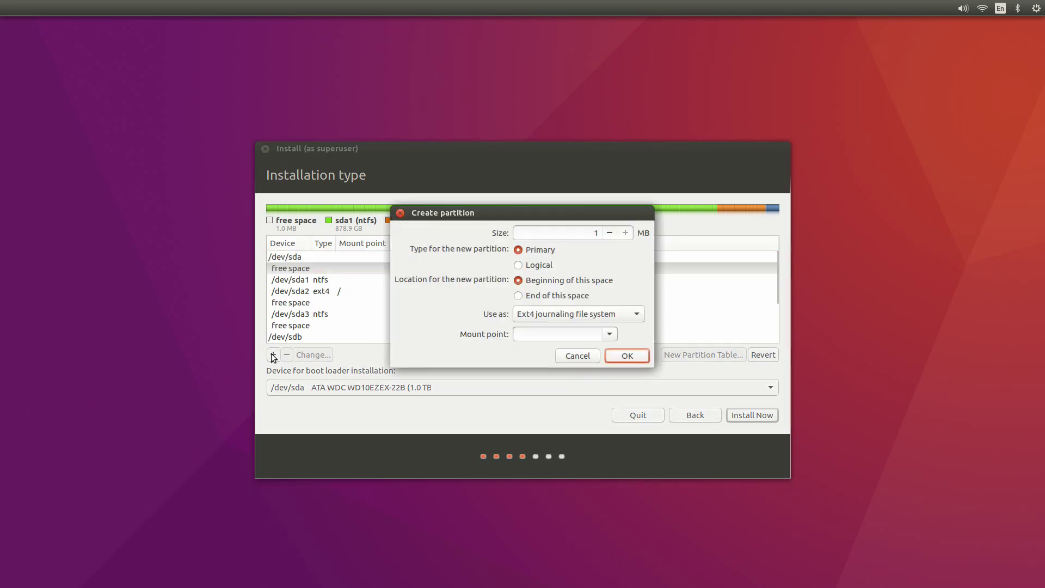
pyautogui.click(582, 335)
pyautogui.click(610, 335)
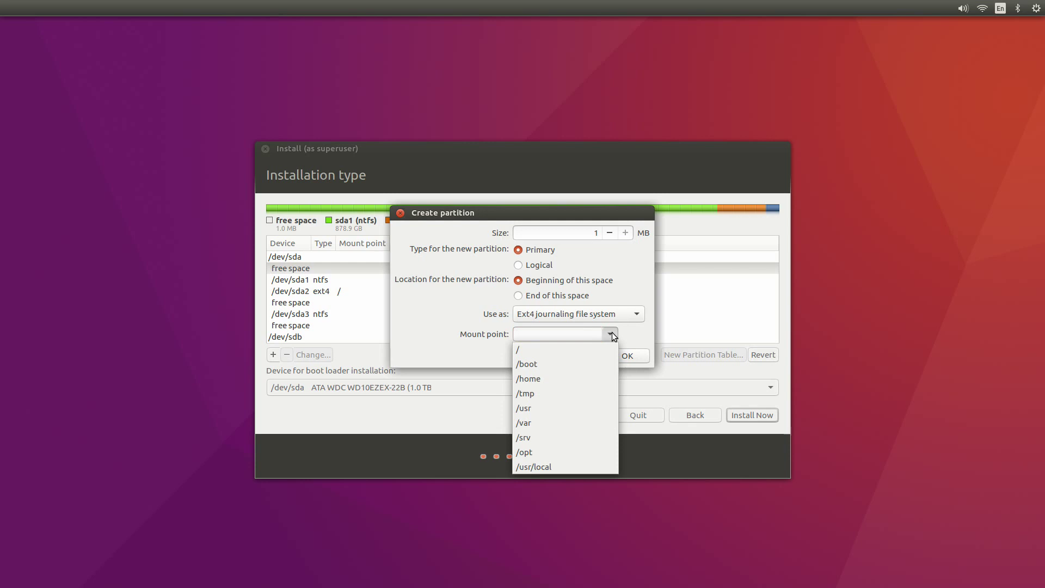
pyautogui.click(611, 335)
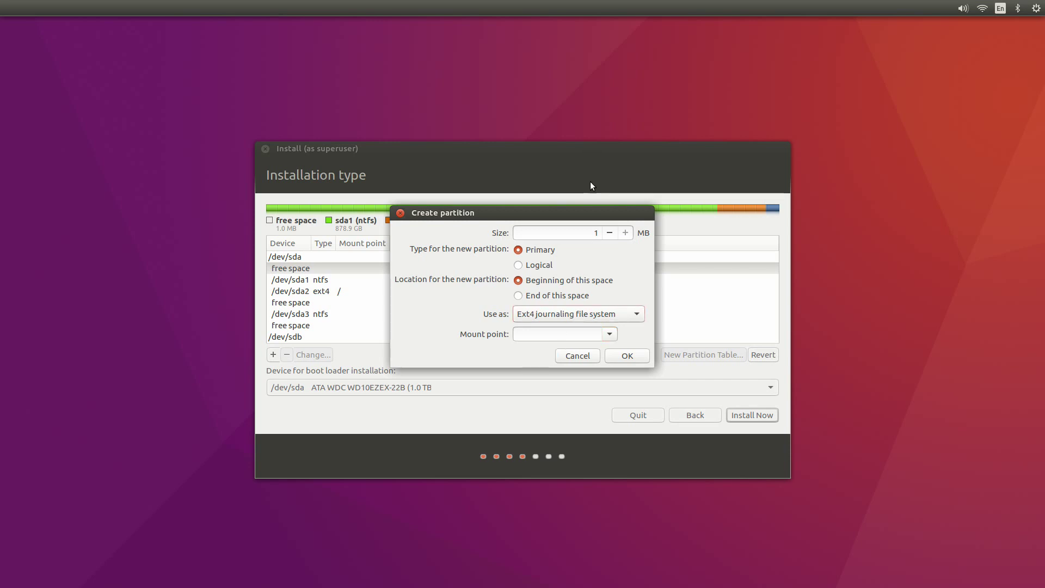
pyautogui.click(637, 315)
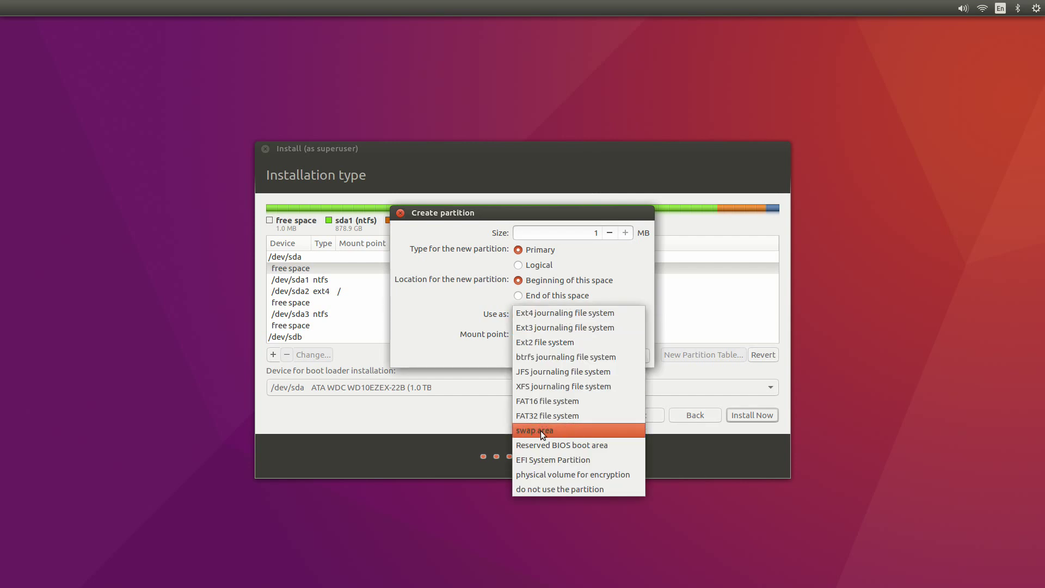
pyautogui.click(540, 430)
pyautogui.click(627, 336)
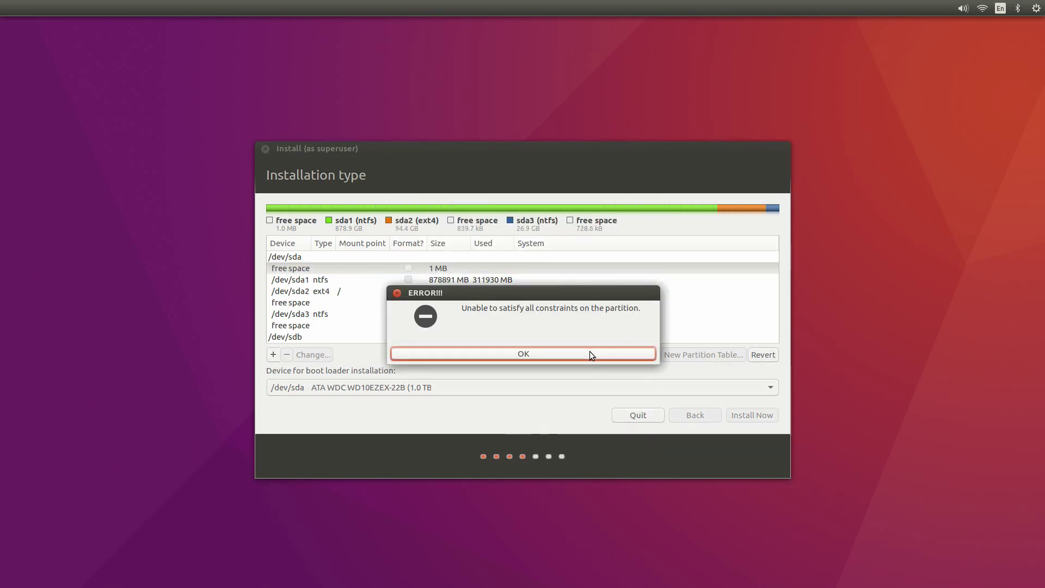
pyautogui.click(589, 351)
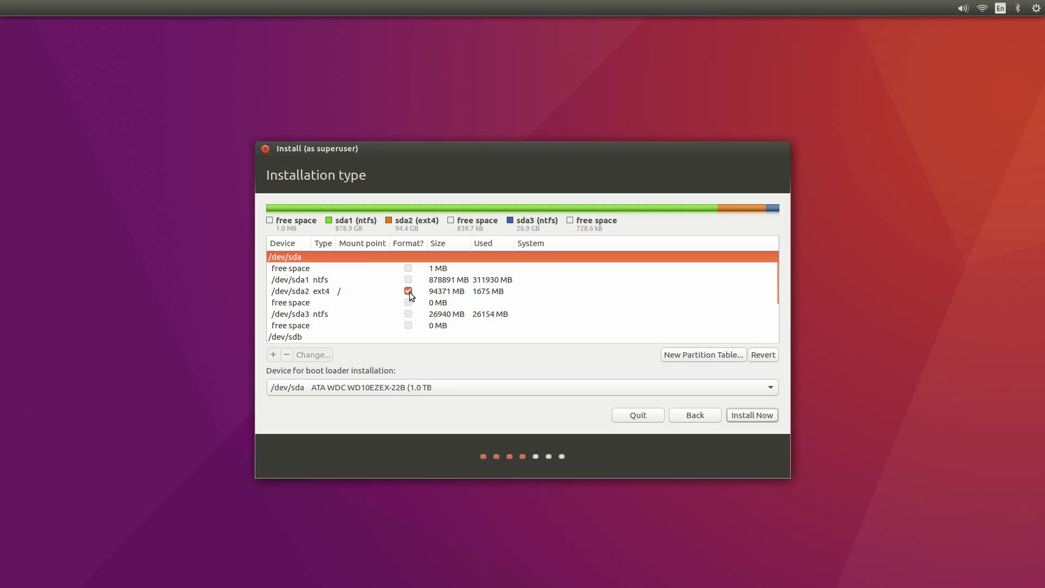
# Start installing on /dev/sda2 without swap space and confirm writing the partition changes
pyautogui.click(452, 290)
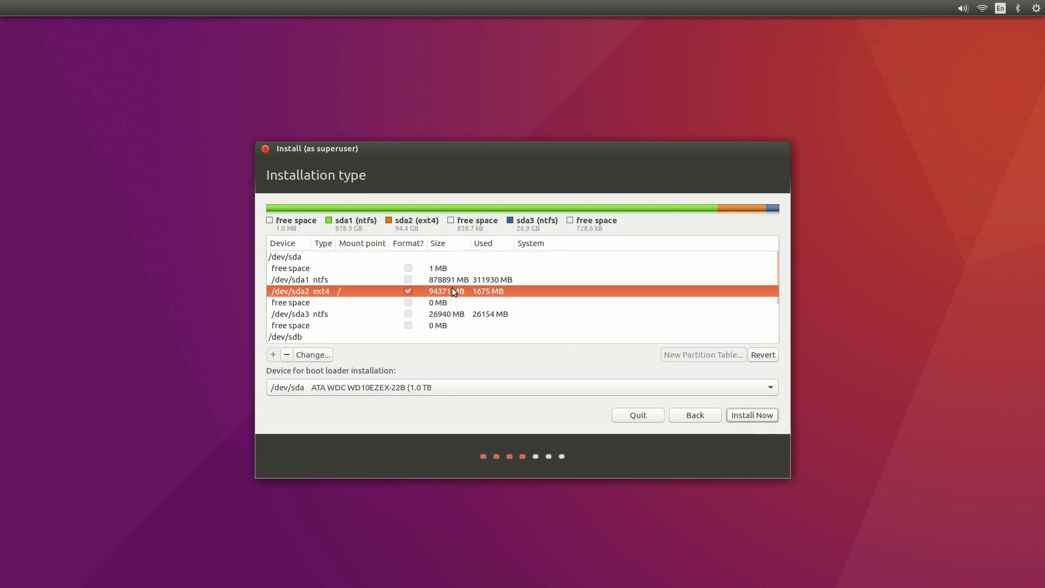
pyautogui.click(743, 415)
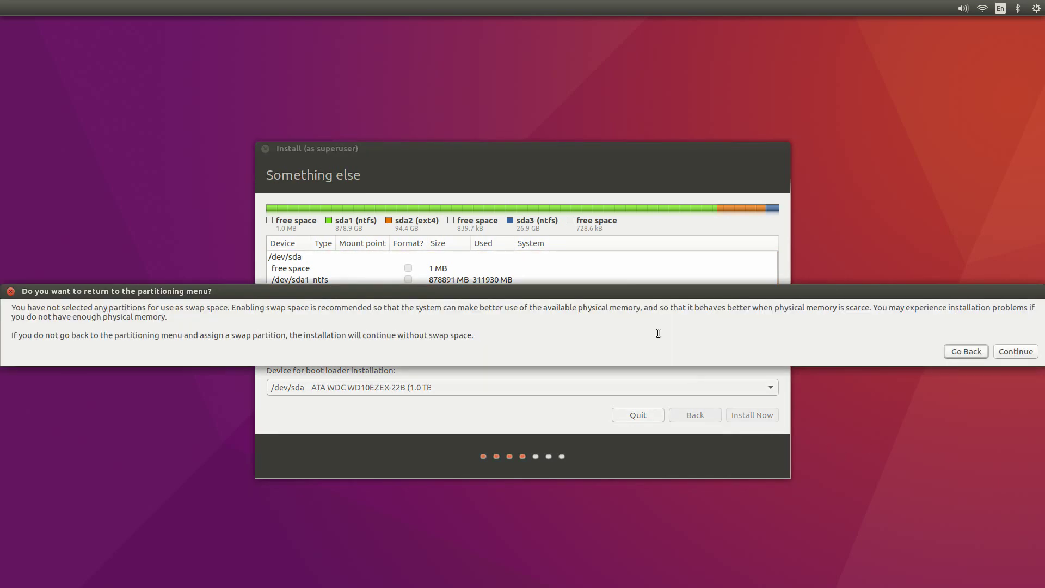
pyautogui.click(1008, 352)
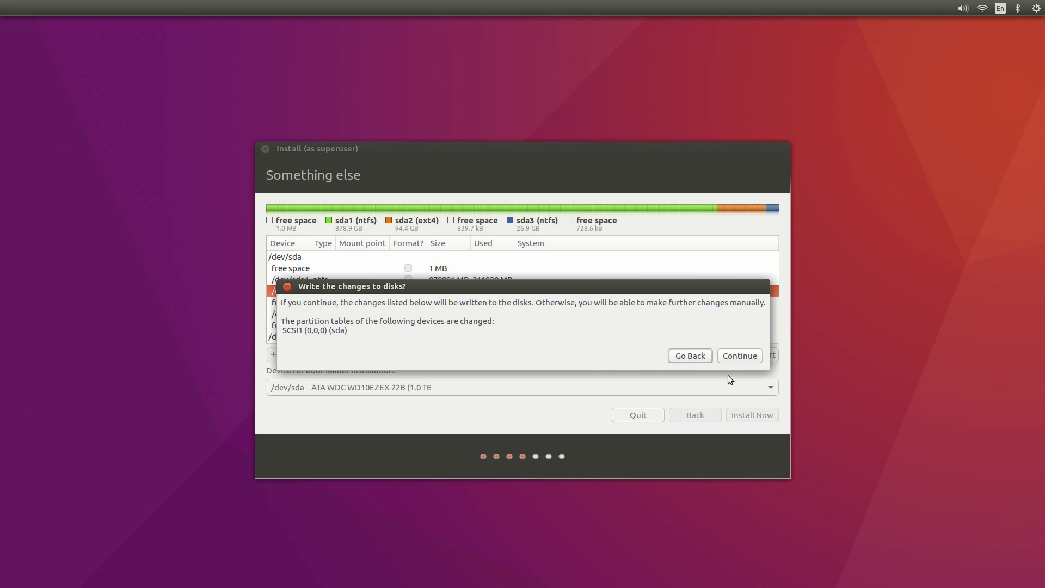
pyautogui.click(738, 356)
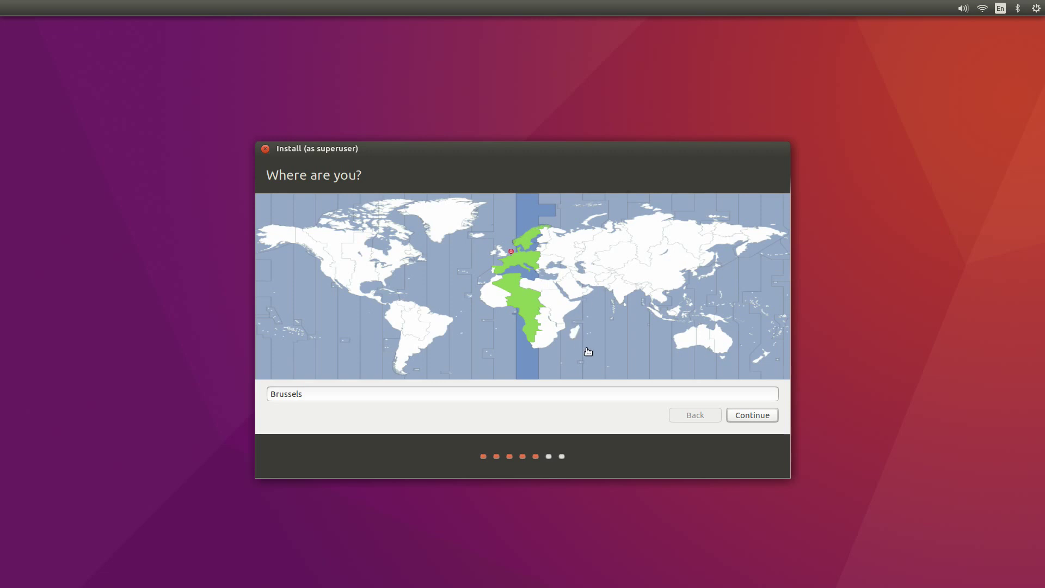
# Accept the Brussels time zone, then test and keep the Belgian keyboard layout
pyautogui.click(741, 416)
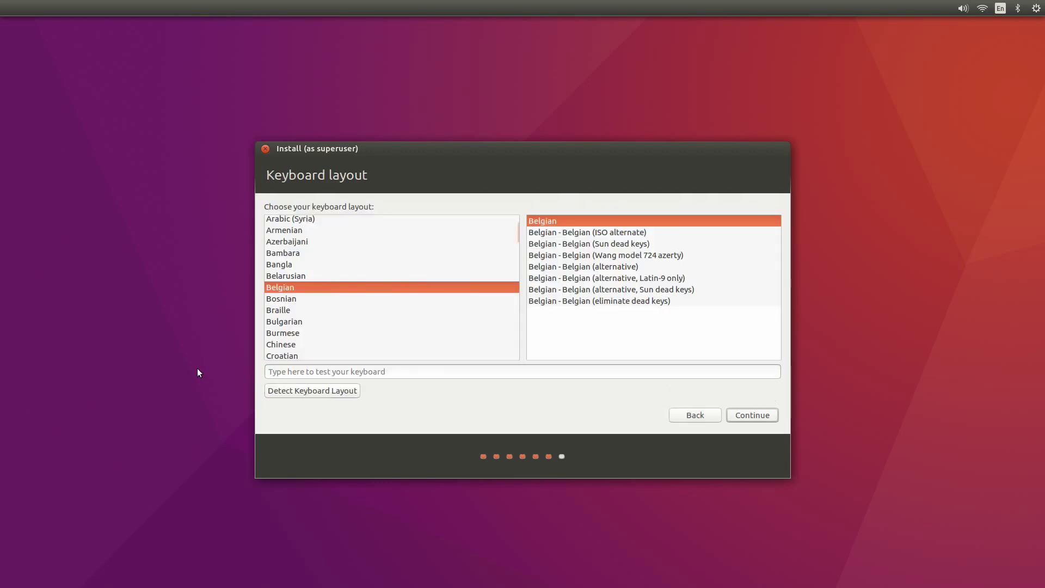
pyautogui.click(536, 375)
pyautogui.write('balam')
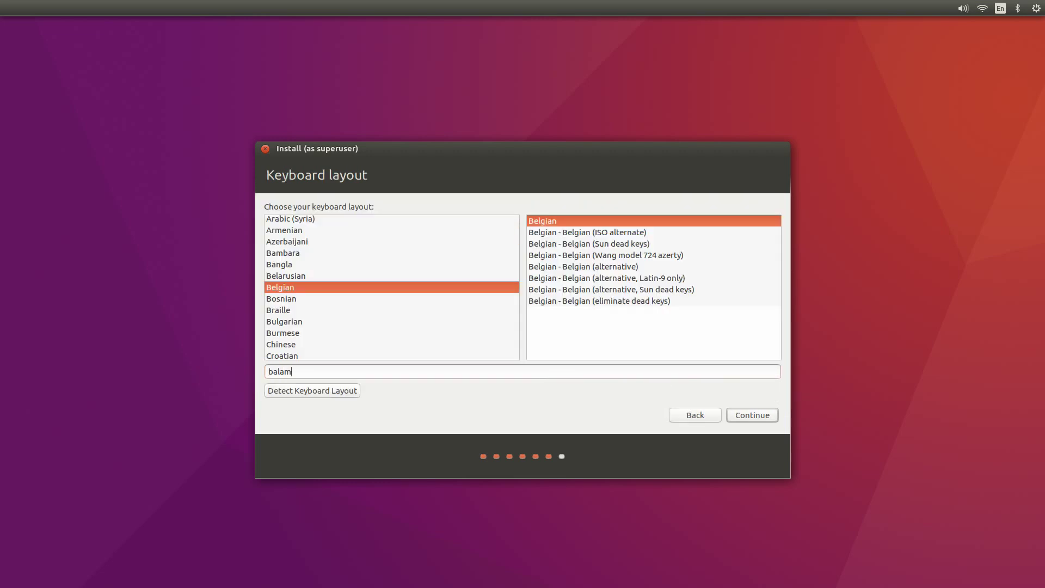
pyautogui.write('urali')
pyautogui.press('BackSpace')
pyautogui.press('BackSpace')
pyautogui.press('BackSpace')
pyautogui.press('BackSpace')
pyautogui.press('BackSpace')
pyautogui.press('BackSpace')
pyautogui.press('BackSpace')
pyautogui.press('BackSpace')
pyautogui.press('BackSpace')
pyautogui.click(768, 415)
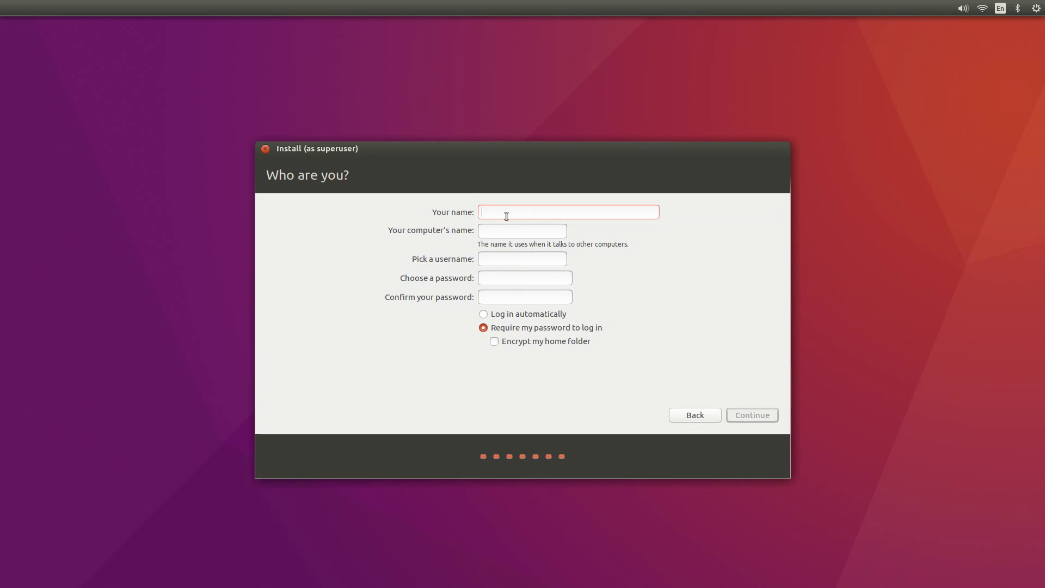
# Enter the user's name, a password and a matching confirmation, then start installing Ubuntu
pyautogui.write('Murali')
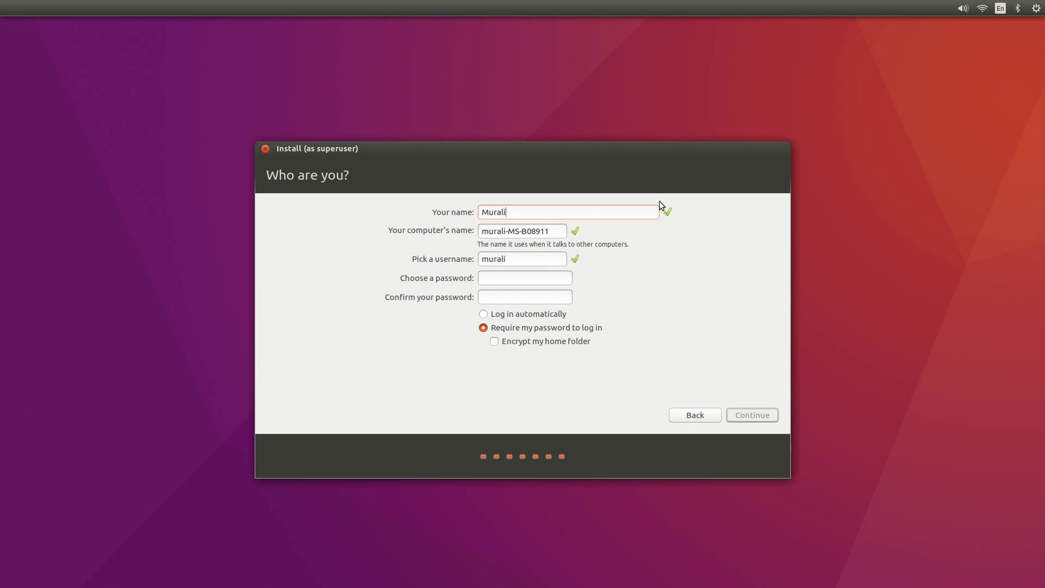
pyautogui.click(511, 275)
pyautogui.press('BackSpace')
pyautogui.press('BackSpace')
pyautogui.click(501, 297)
pyautogui.write('mural')
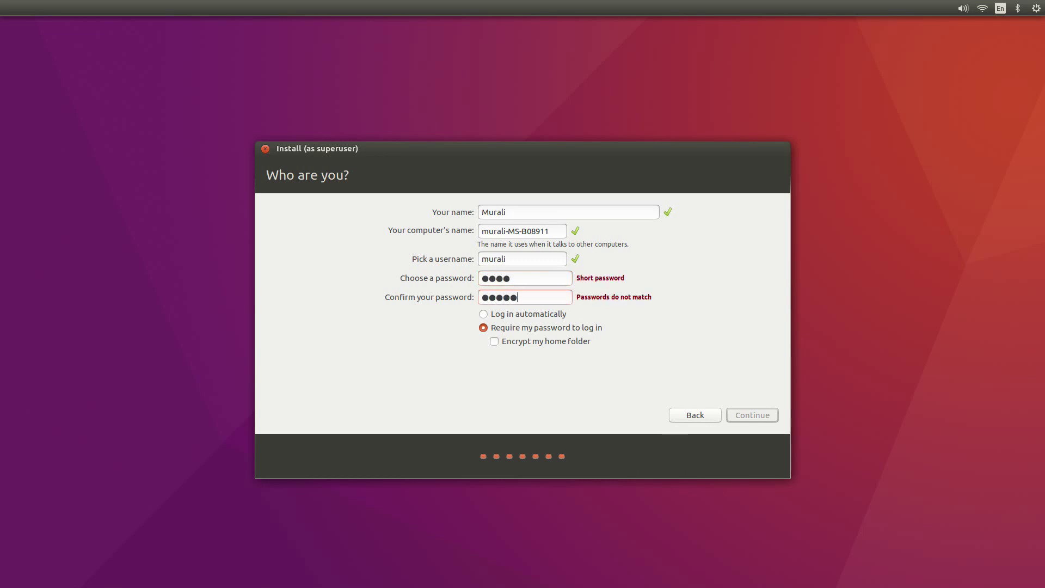
pyautogui.press('BackSpace')
pyautogui.press('BackSpace')
pyautogui.press('BackSpace')
pyautogui.press('BackSpace')
pyautogui.press('BackSpace')
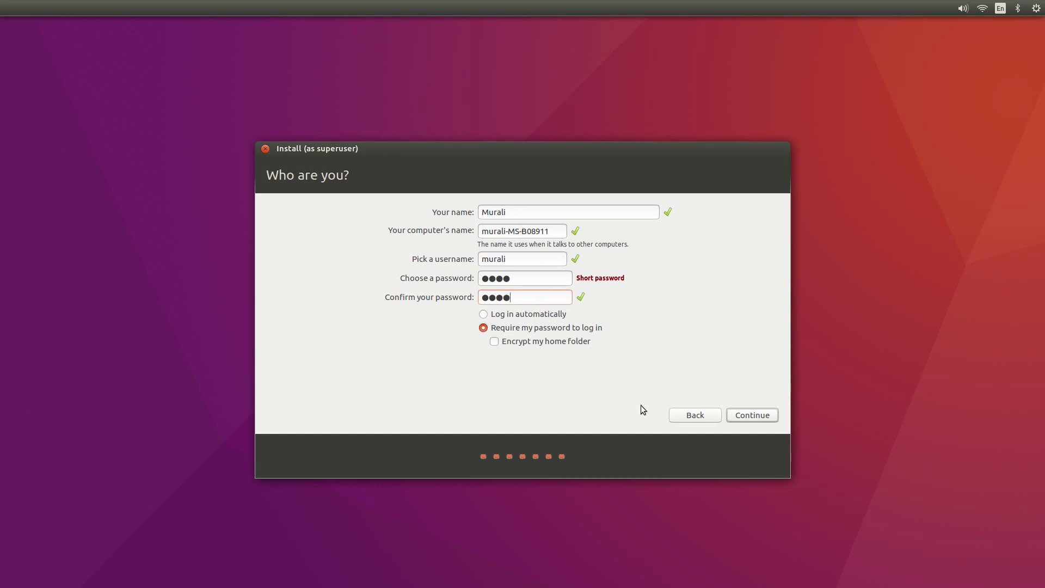
pyautogui.click(740, 414)
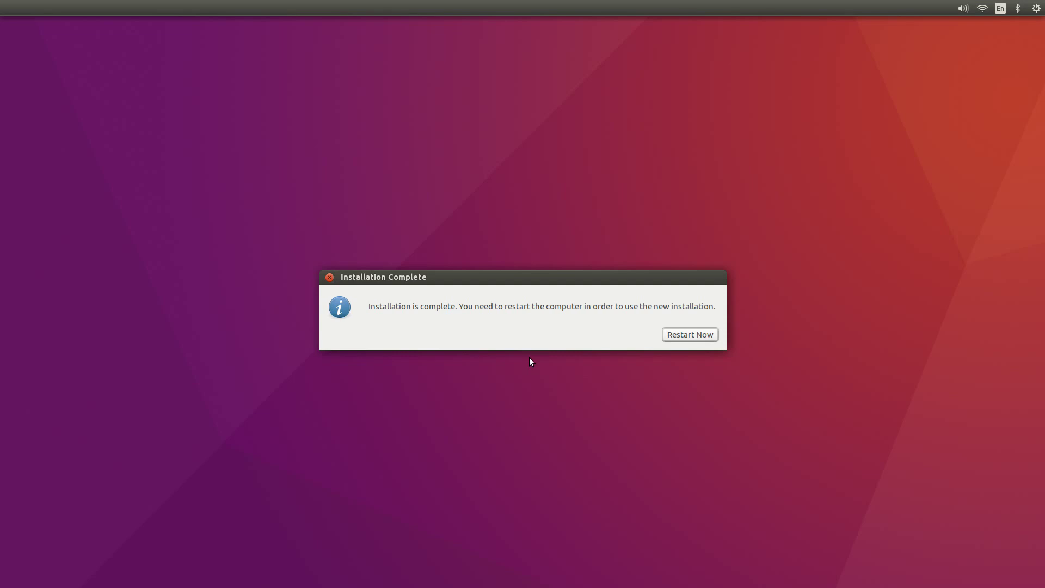
# Restart the computer from the Installation Complete dialog
pyautogui.click(702, 335)
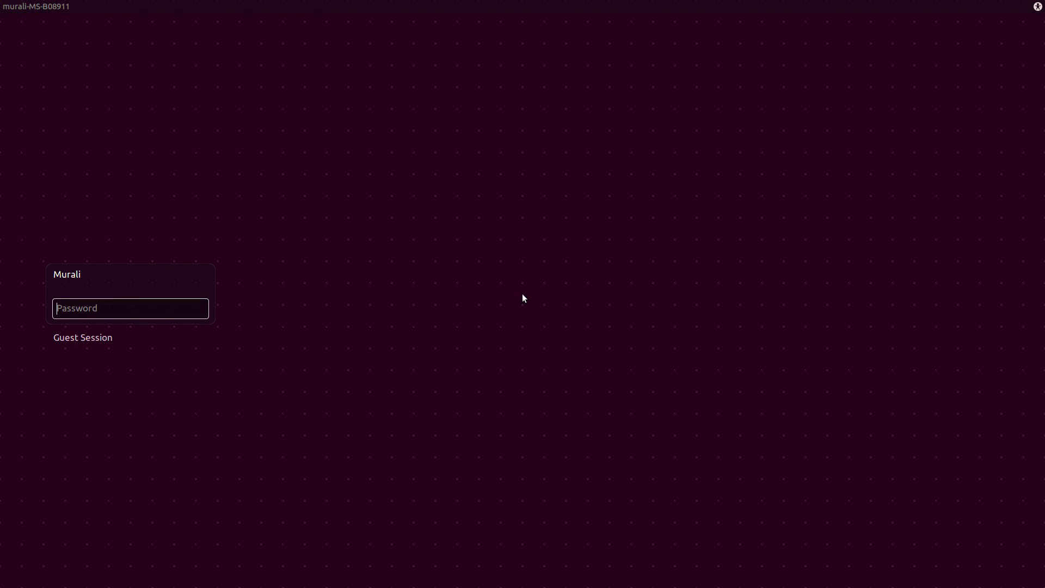
# Log in with the account password, view the keyboard shortcuts overlay, then open and close the Dash
pyautogui.write('****')
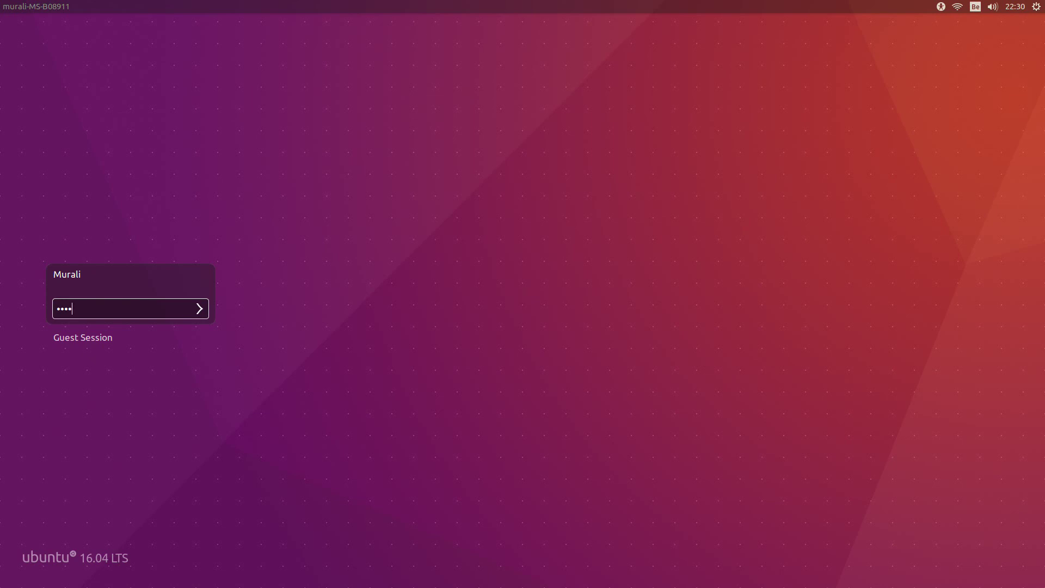
pyautogui.press('Return')
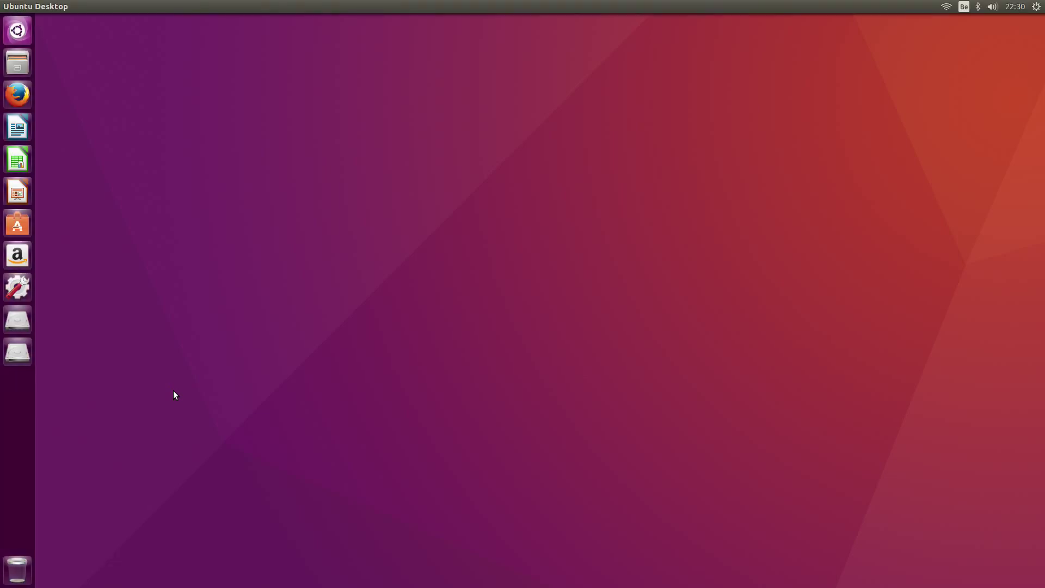
pyautogui.press('super')
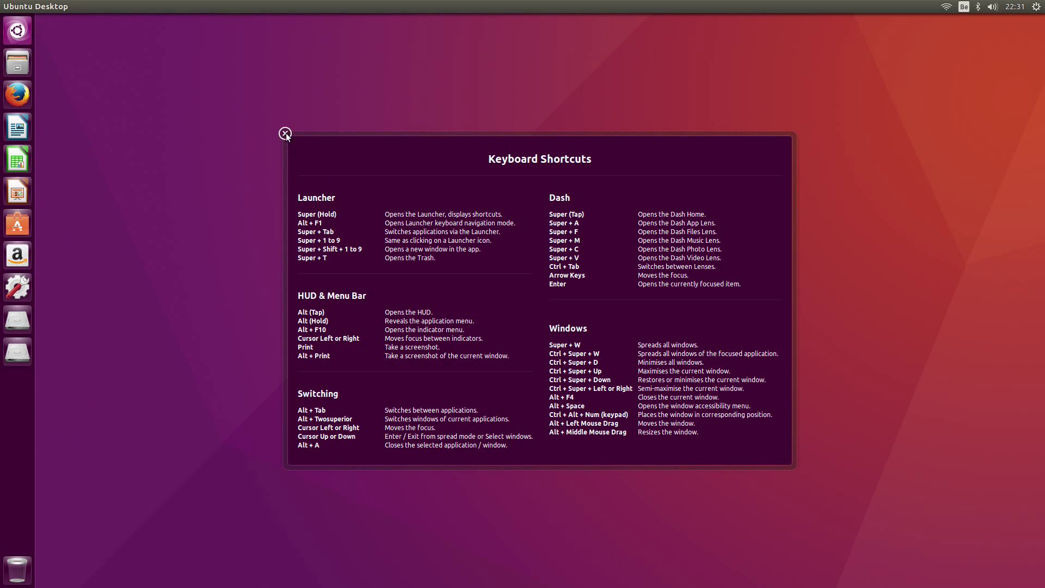
pyautogui.press('super')
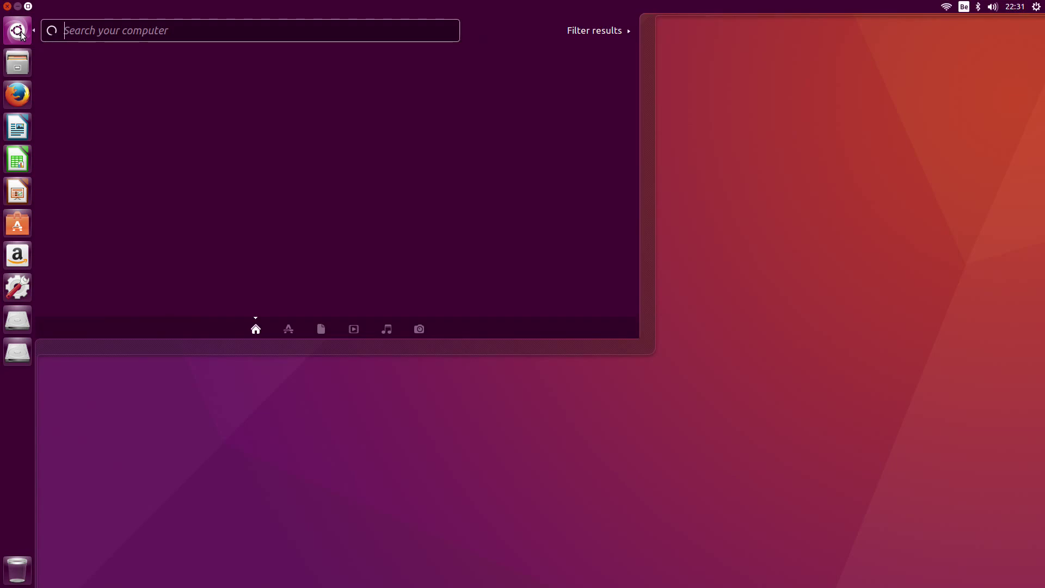
pyautogui.press('super')
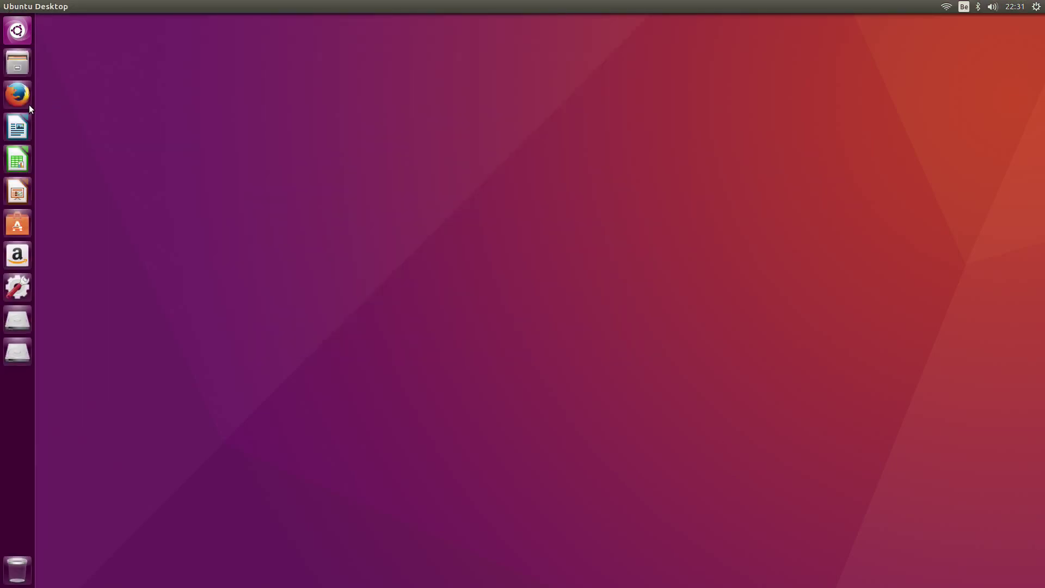
# Launch Firefox, close the Ubuntu Start Page tab and maximize the window
pyautogui.click(28, 104)
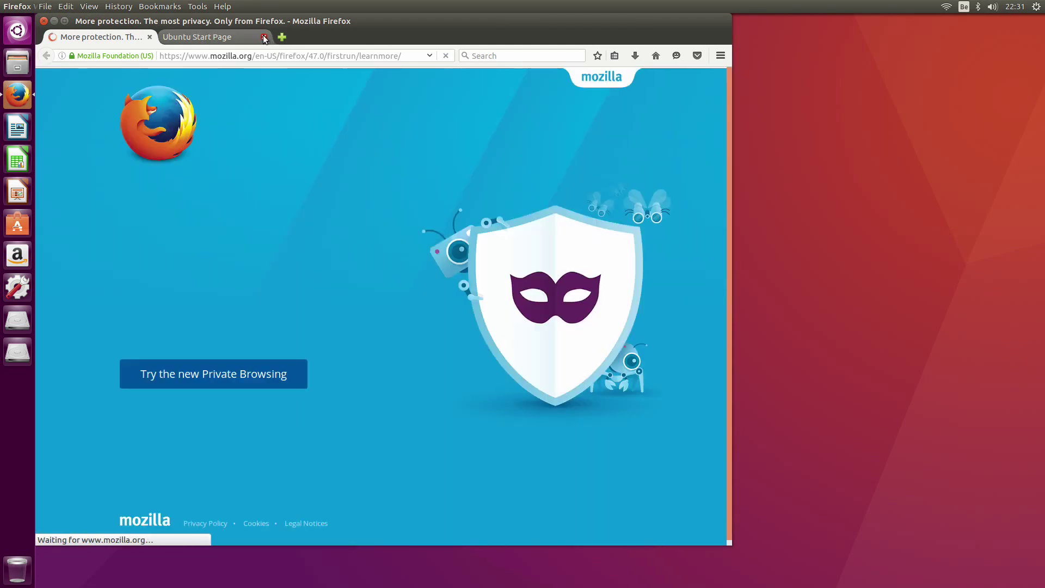
pyautogui.click(263, 38)
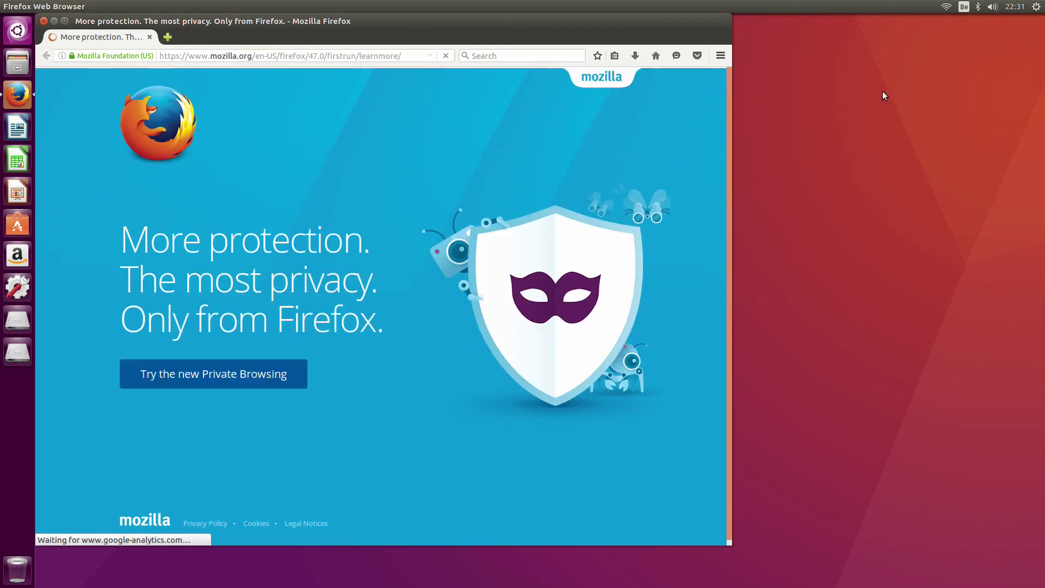
pyautogui.moveTo(225, 21); pyautogui.dragTo(768, 85)
pyautogui.doubleClick(767, 84)
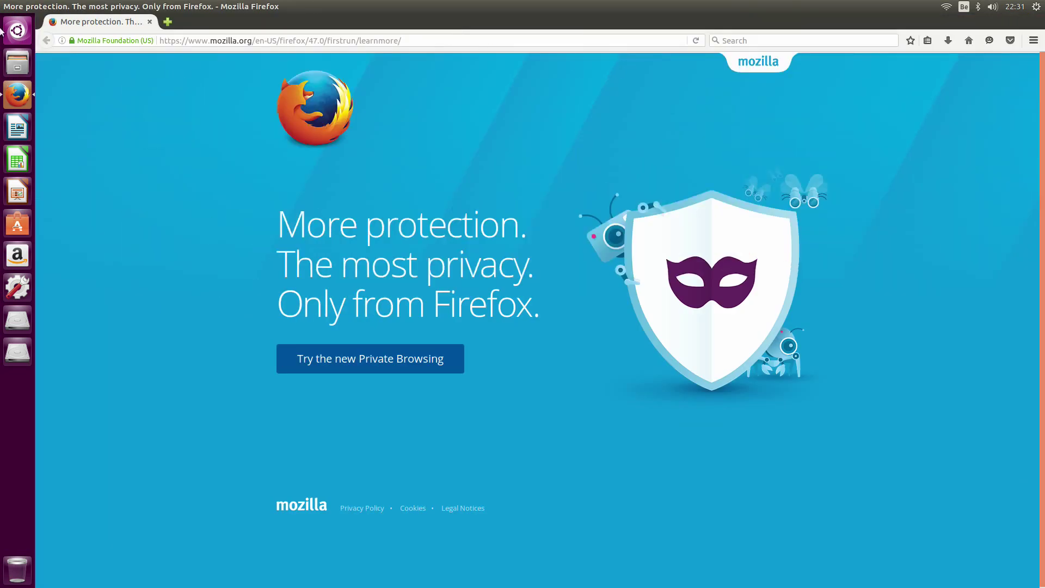
# Go to youtube.com and search for 'tamil festival'
pyautogui.click(187, 39)
pyautogui.write('youtube')
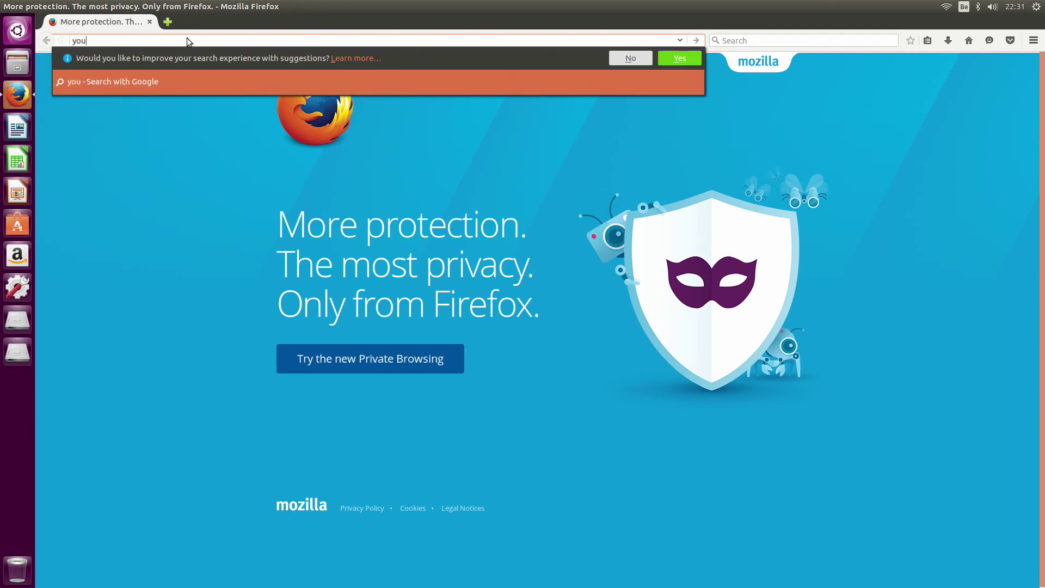
pyautogui.write('.com')
pyautogui.press('Return')
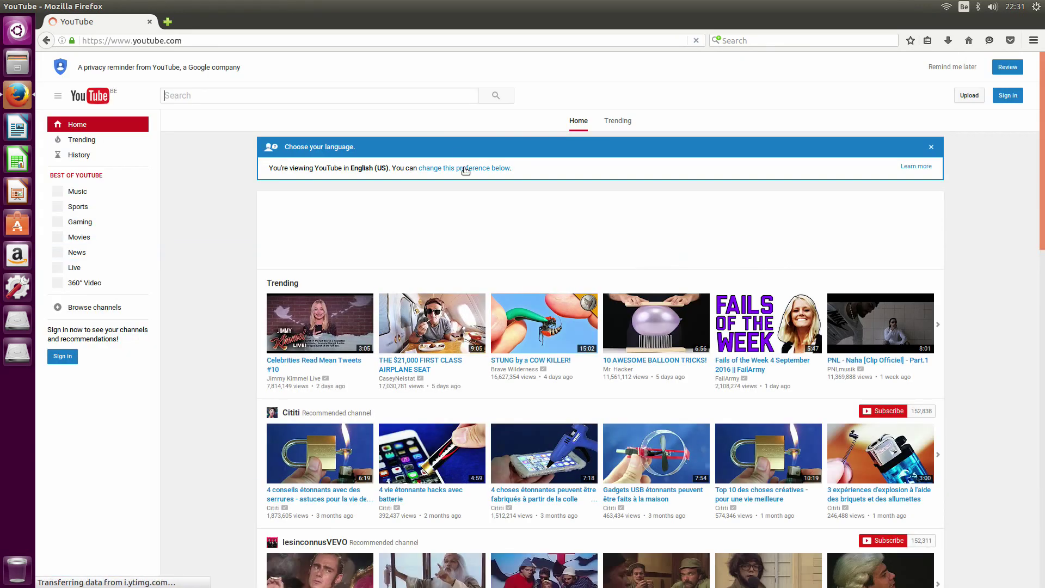
pyautogui.write('t')
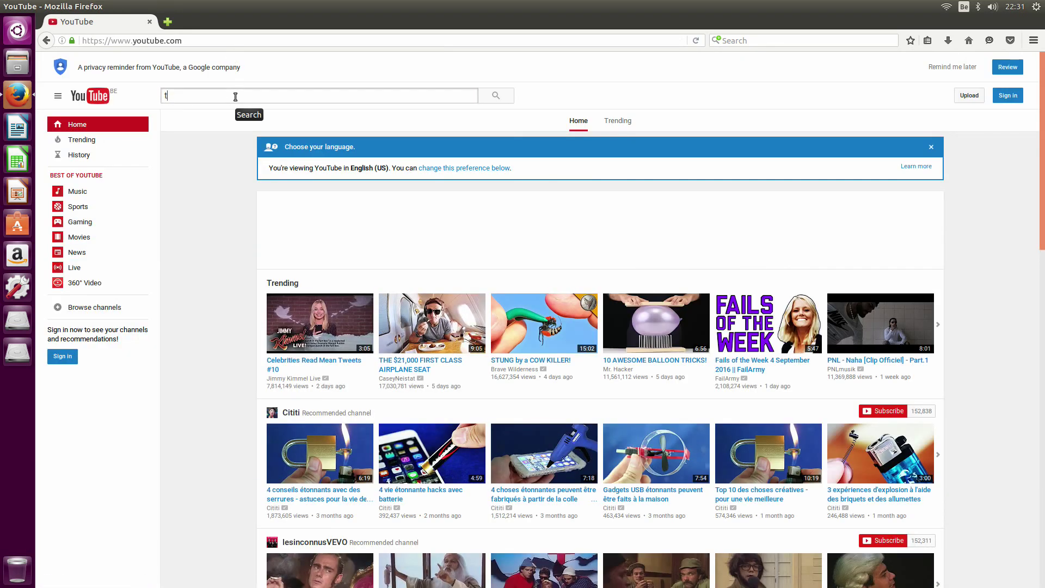
pyautogui.write('amil festival')
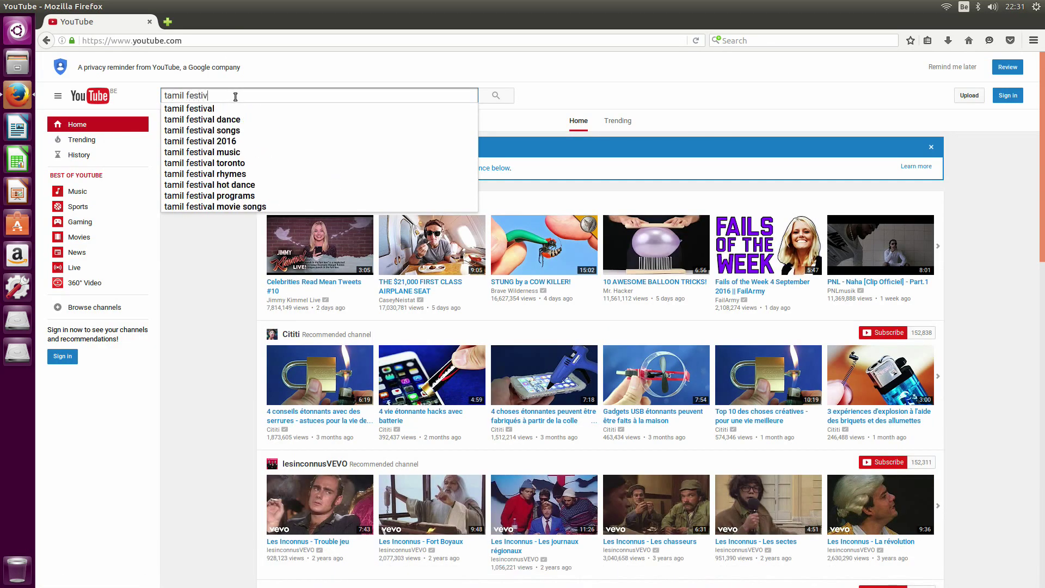
pyautogui.press('Return')
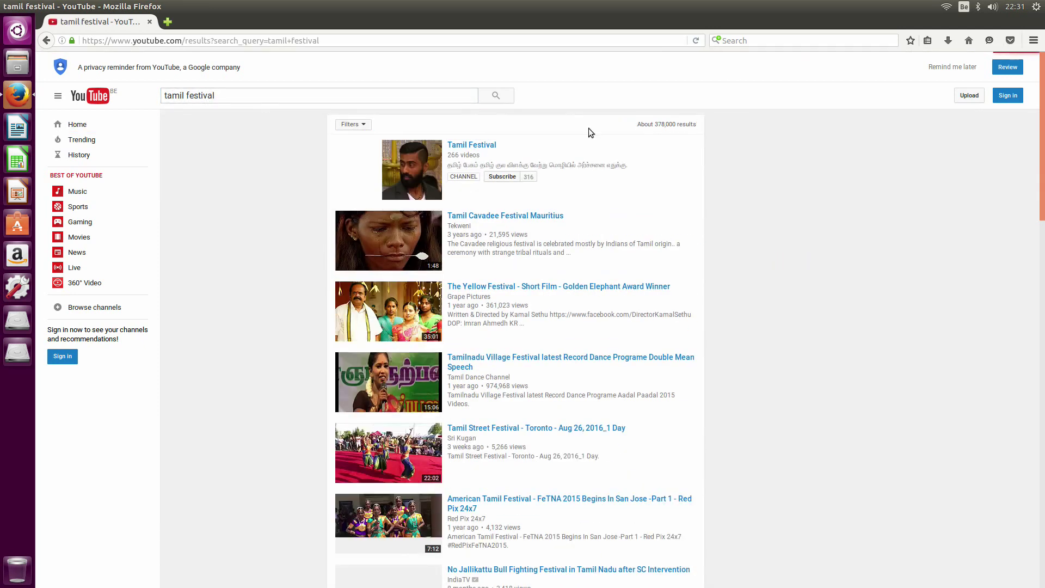
# Open the Tamil Festival channel, pause its autoplaying video and scroll through the page
pyautogui.click(487, 144)
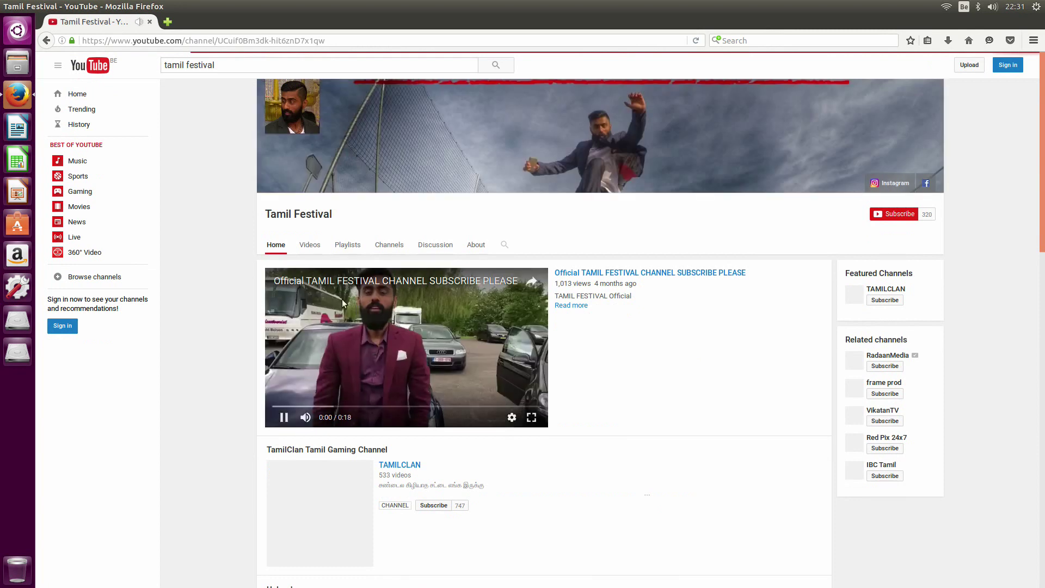
pyautogui.click(284, 417)
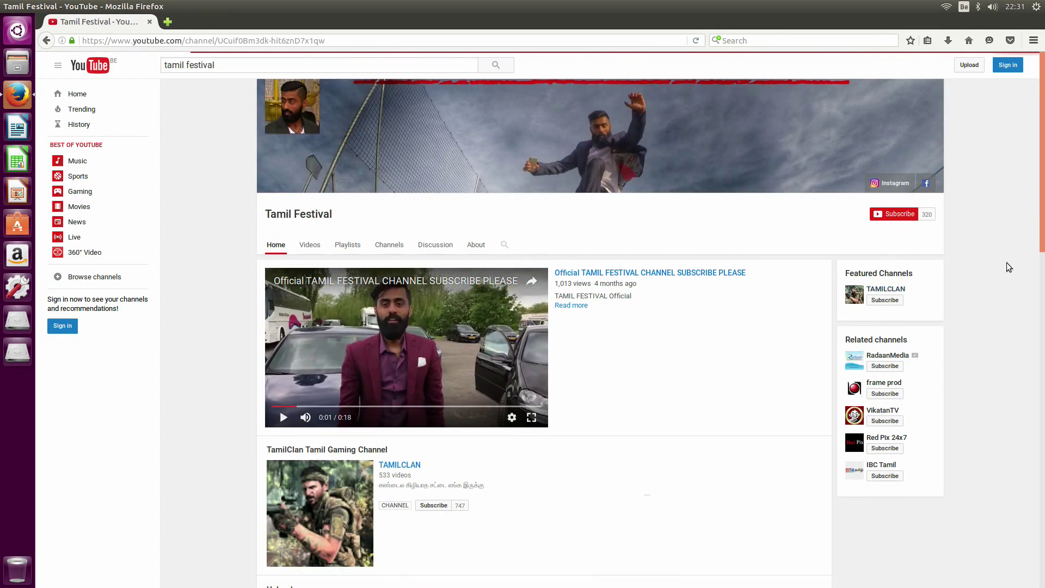
pyautogui.scroll(-3, 958, 270)
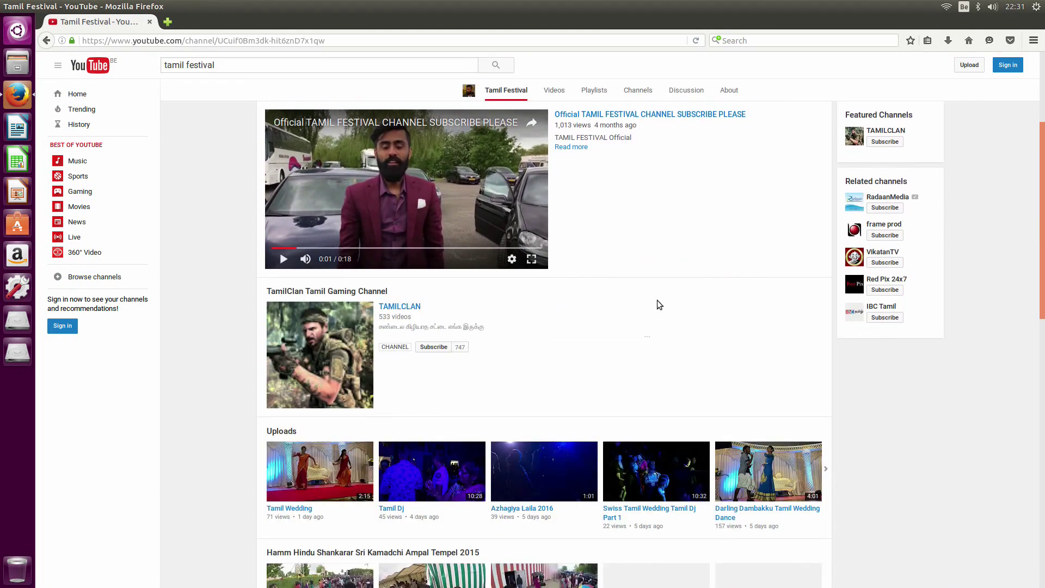
pyautogui.scroll(-5, 966, 229)
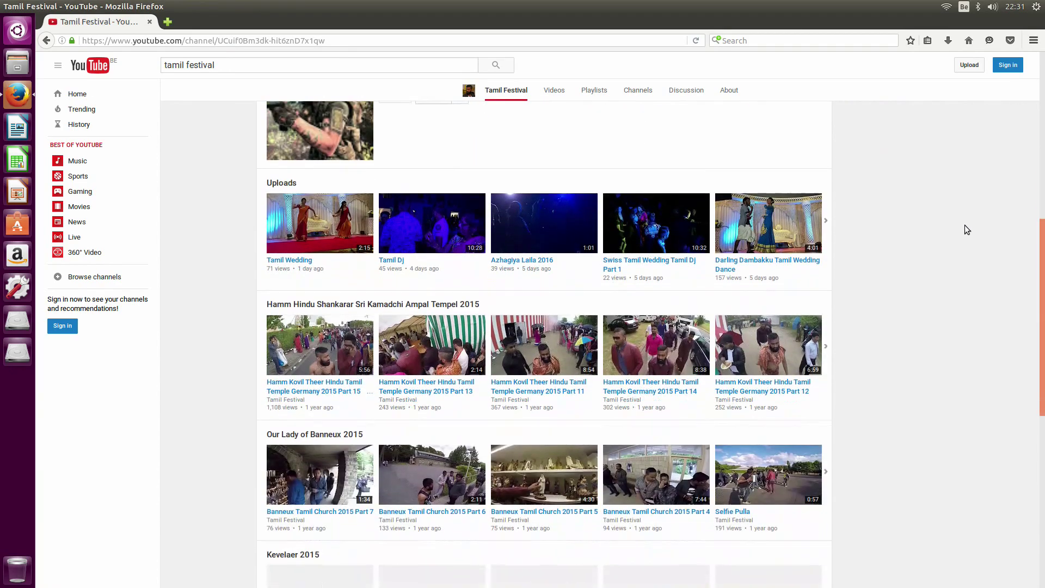
pyautogui.scroll(-7, 974, 405)
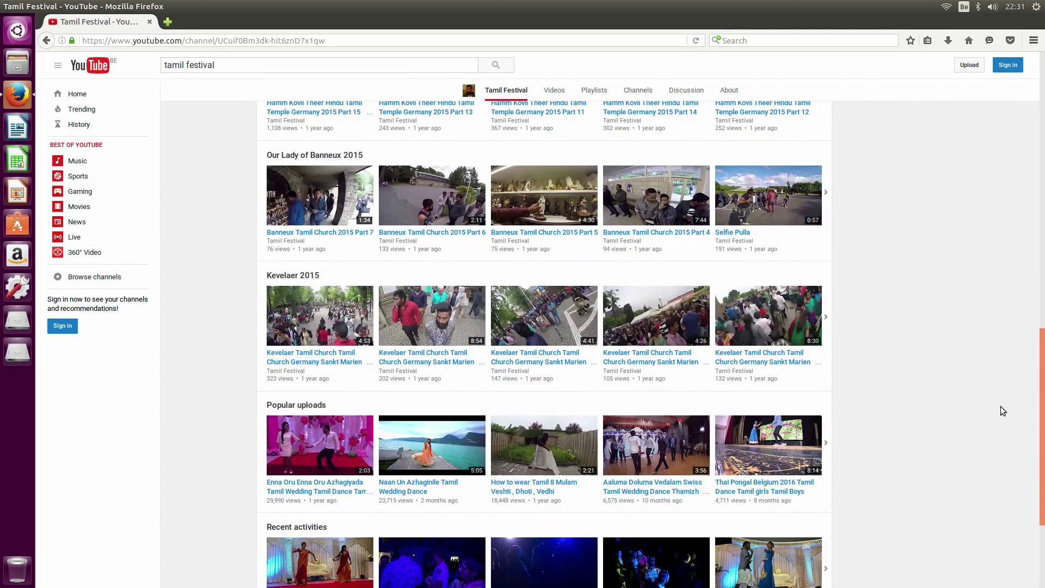
pyautogui.scroll(15, 1000, 400)
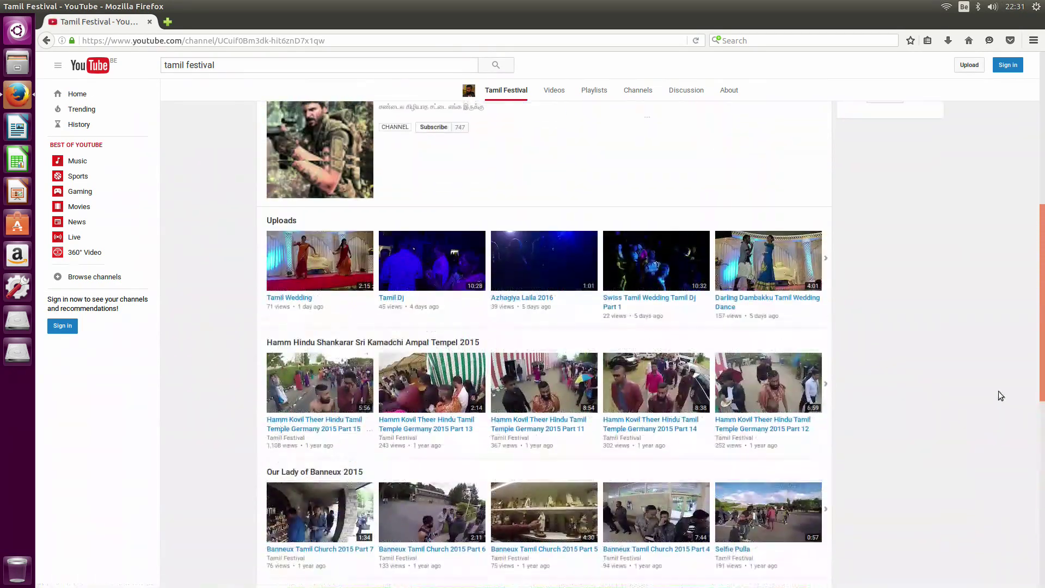
pyautogui.scroll(3, 1004, 384)
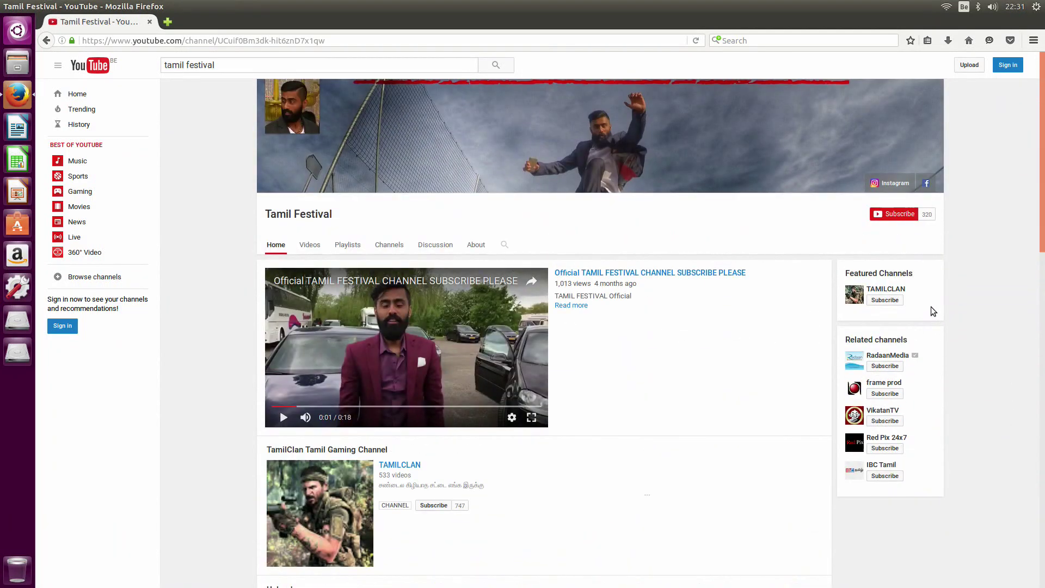
# Visit the TAMILCLAN channel, pause its featured video, browse it, then close Firefox
pyautogui.click(895, 293)
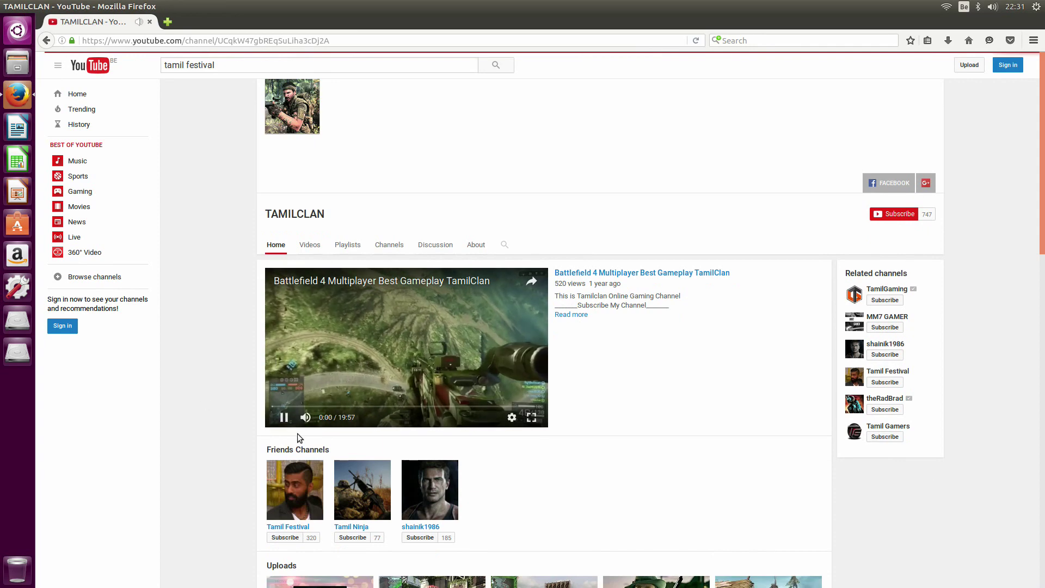
pyautogui.click(285, 418)
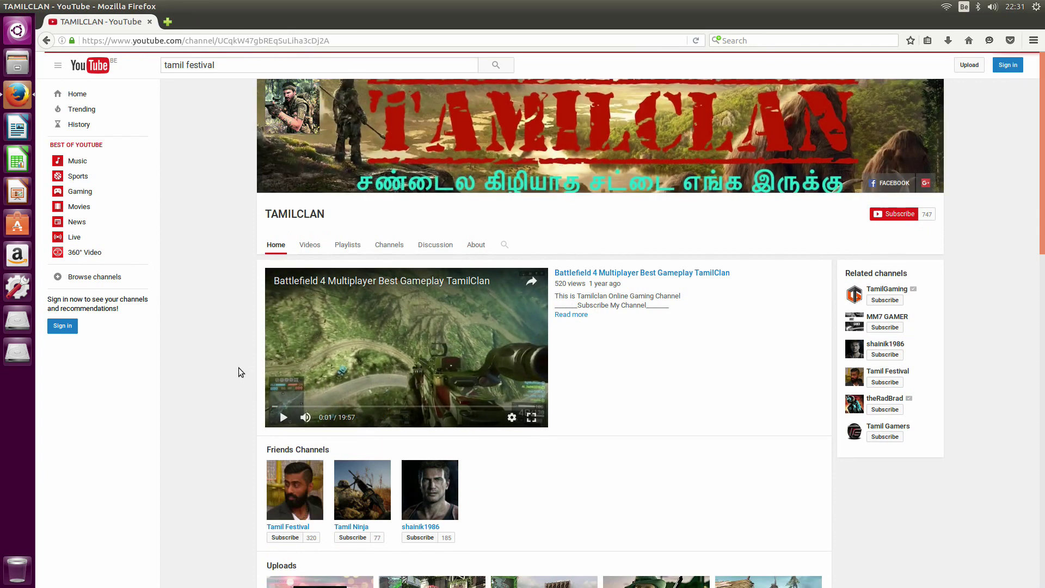
pyautogui.scroll(-5, 969, 241)
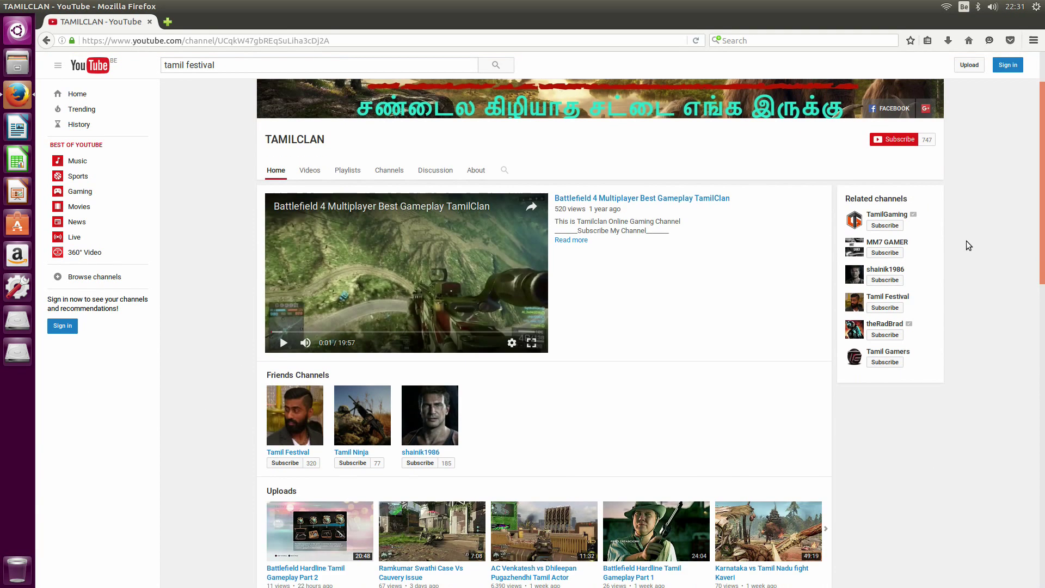
pyautogui.scroll(-6, 971, 237)
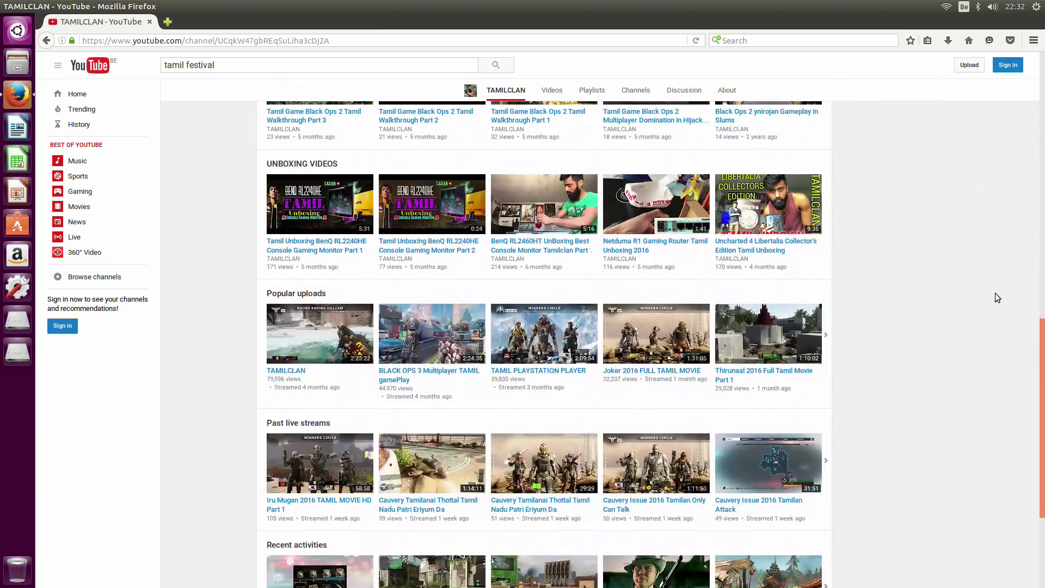
pyautogui.scroll(10, 991, 276)
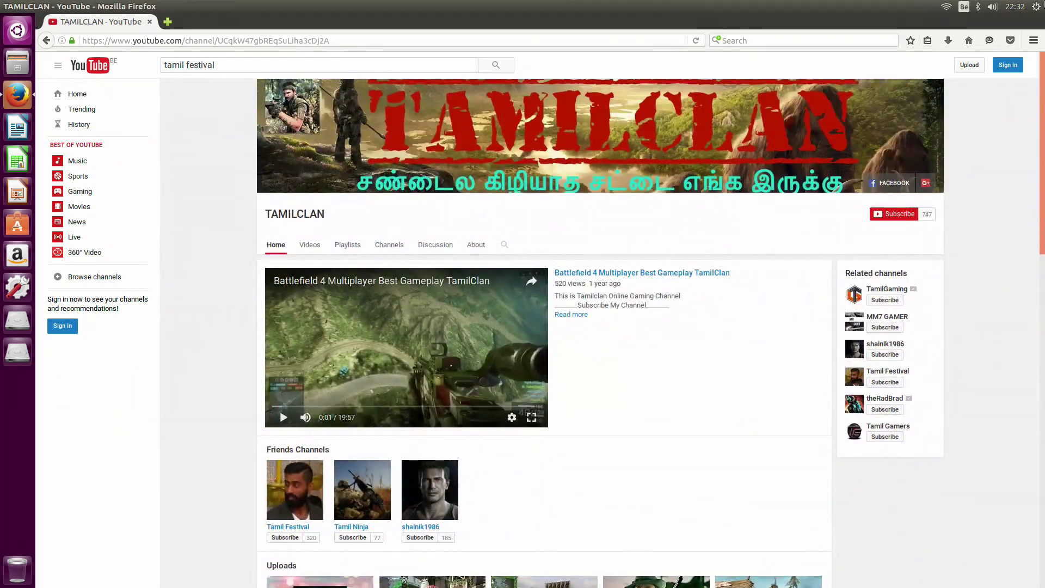
pyautogui.click(7, 6)
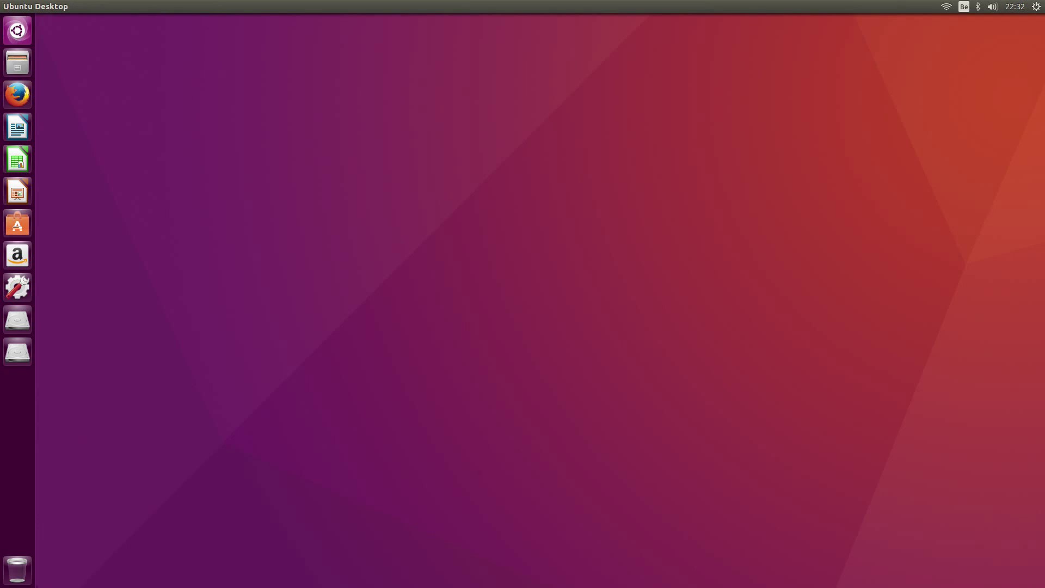
# Open the Data drive in a maximized Files window and browse Computer, Data and OS_Install
pyautogui.click(24, 317)
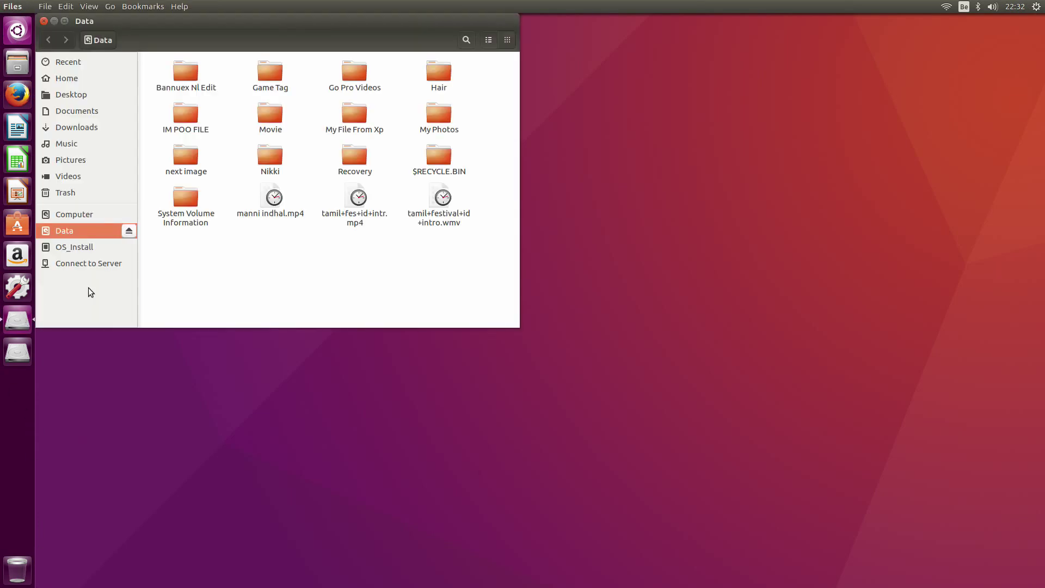
pyautogui.click(87, 213)
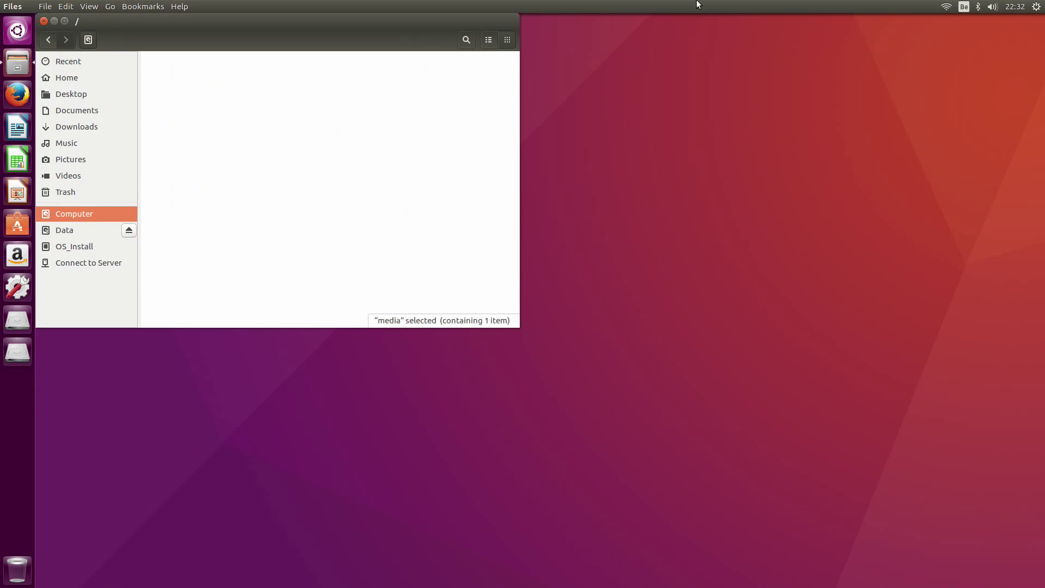
pyautogui.doubleClick(452, 23)
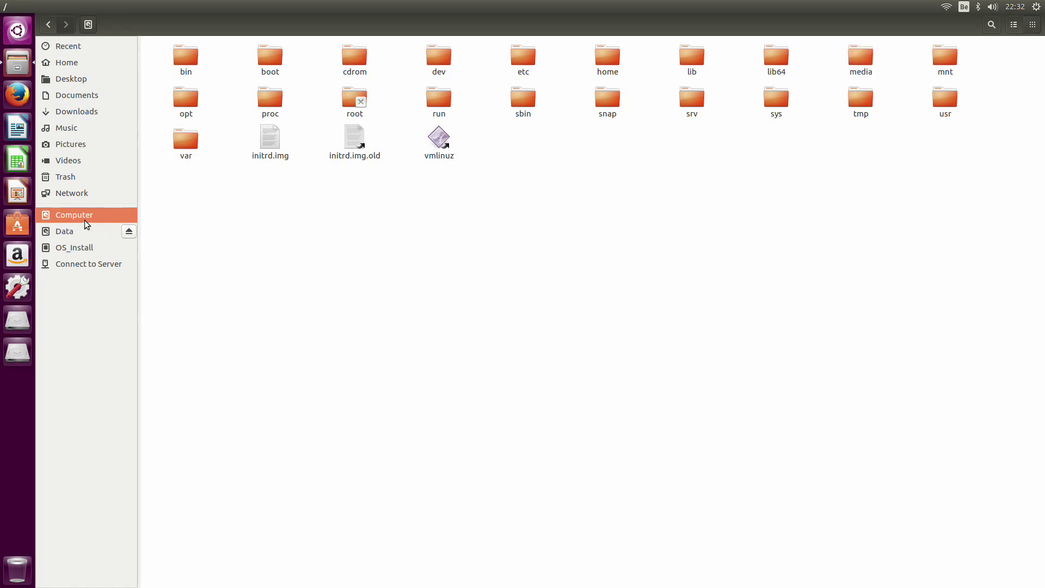
pyautogui.click(73, 231)
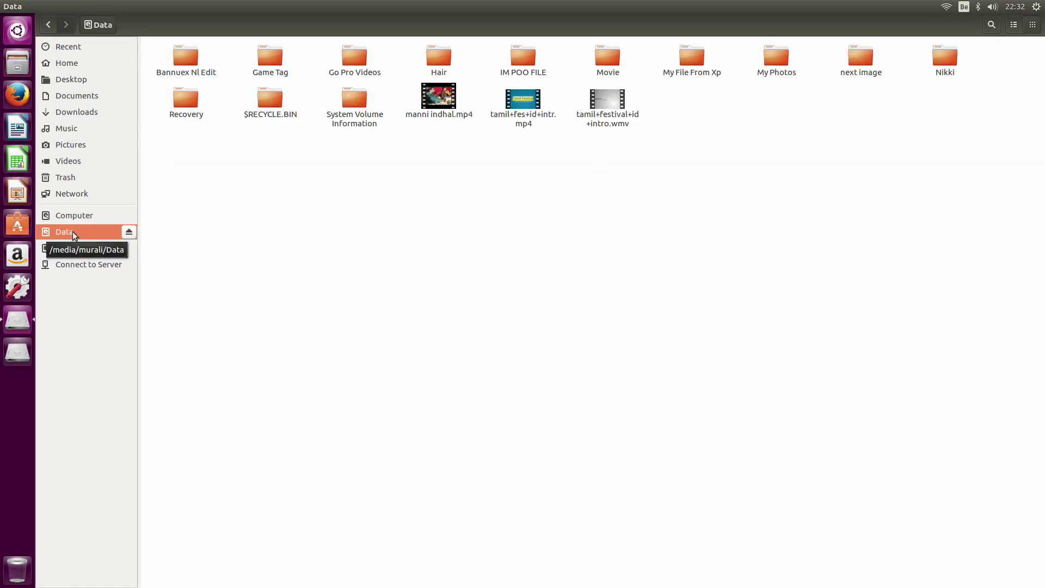
pyautogui.click(84, 252)
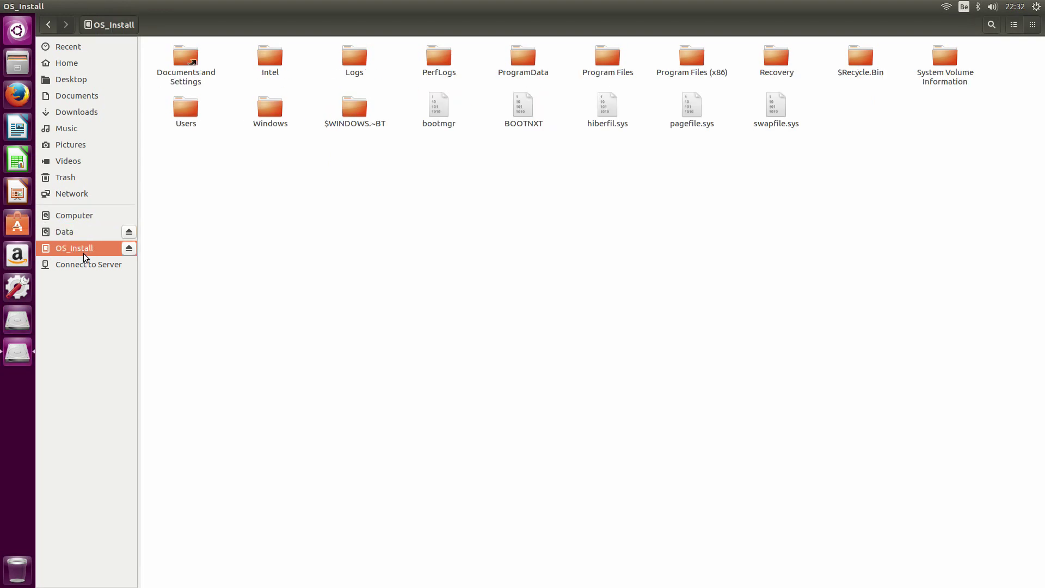
# Revisit the Data drive and root file system, close Files and open the session menu
pyautogui.click(76, 233)
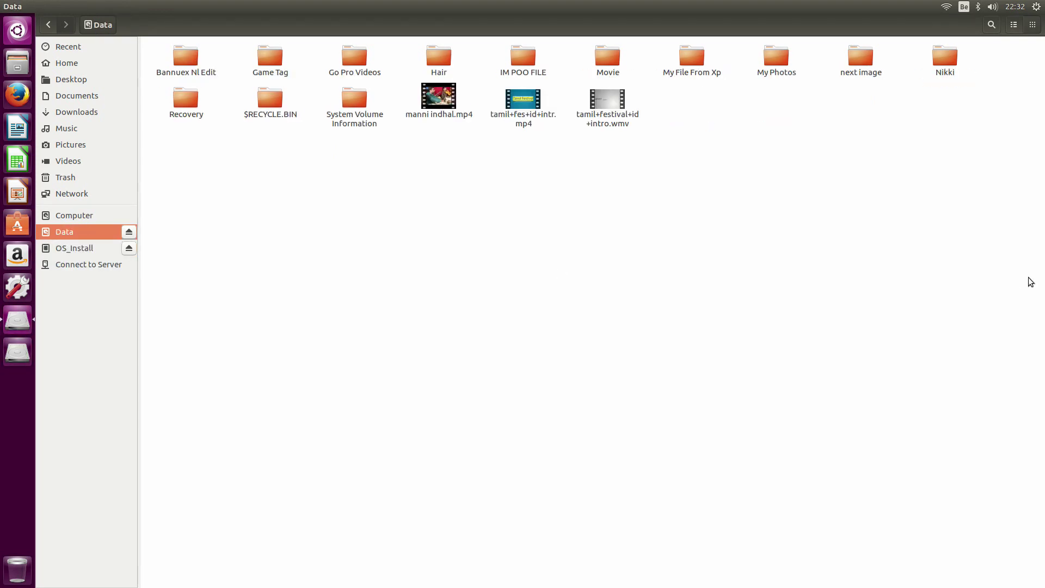
pyautogui.click(83, 215)
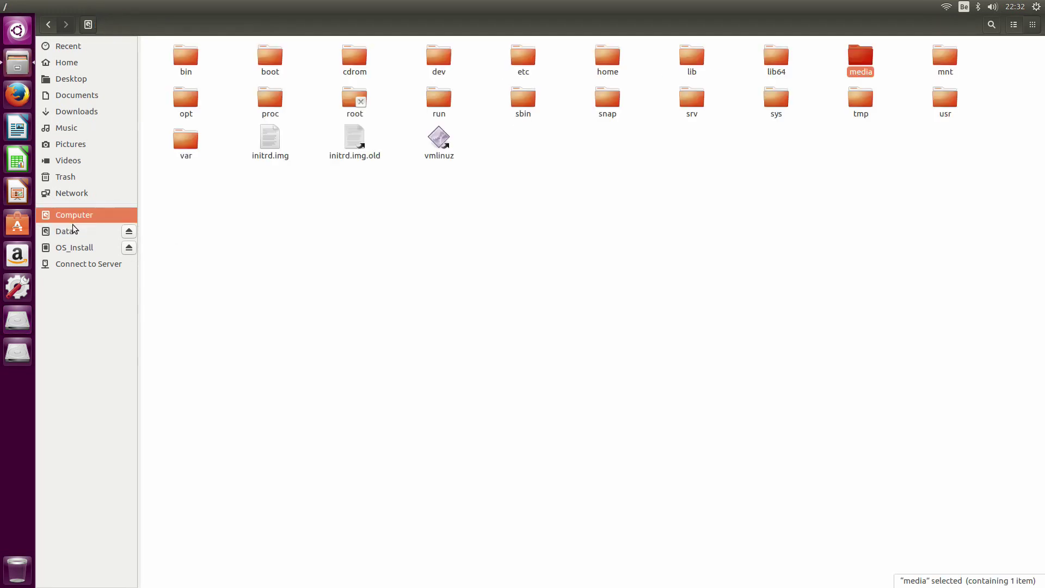
pyautogui.click(69, 233)
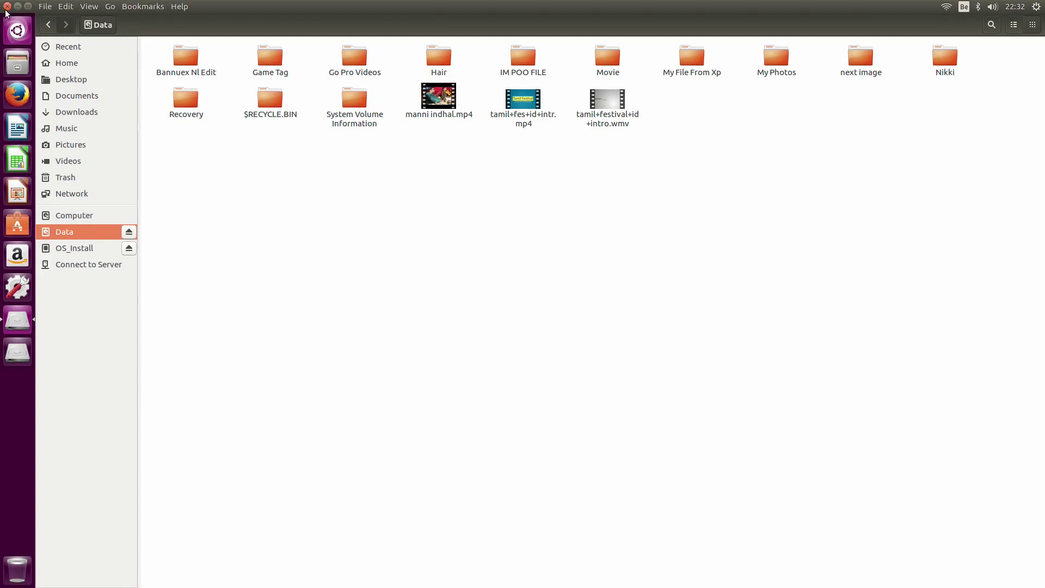
pyautogui.click(6, 8)
pyautogui.click(1035, 7)
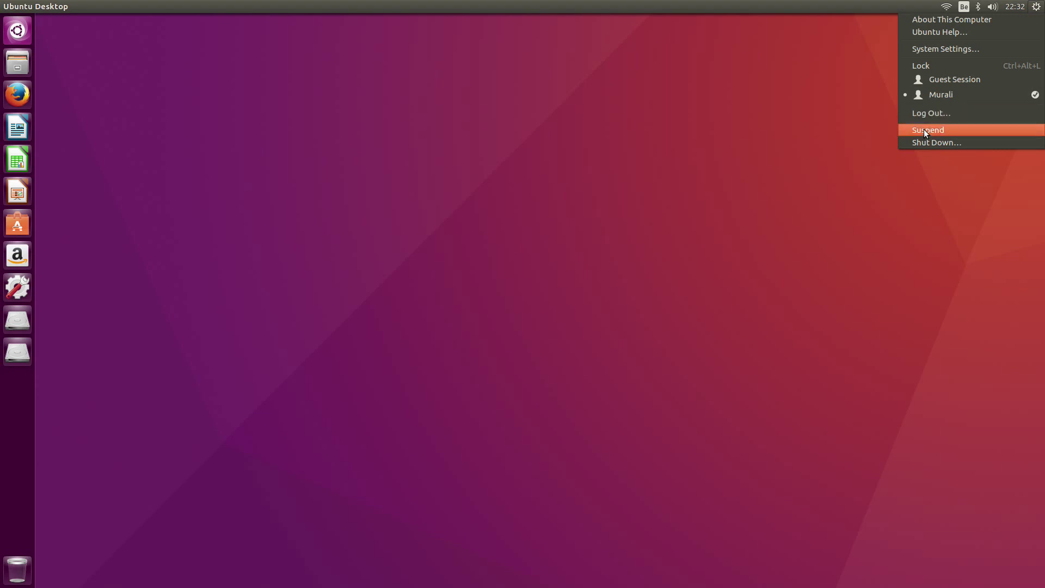
# Choose Shut Down from the session menu and confirm Restart in the dialog
pyautogui.click(923, 141)
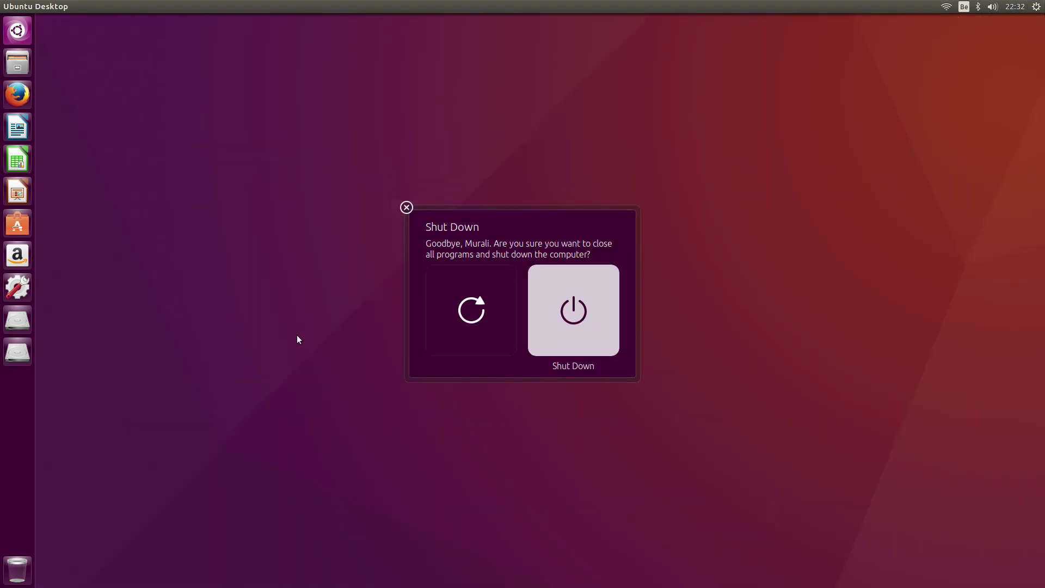
pyautogui.click(466, 320)
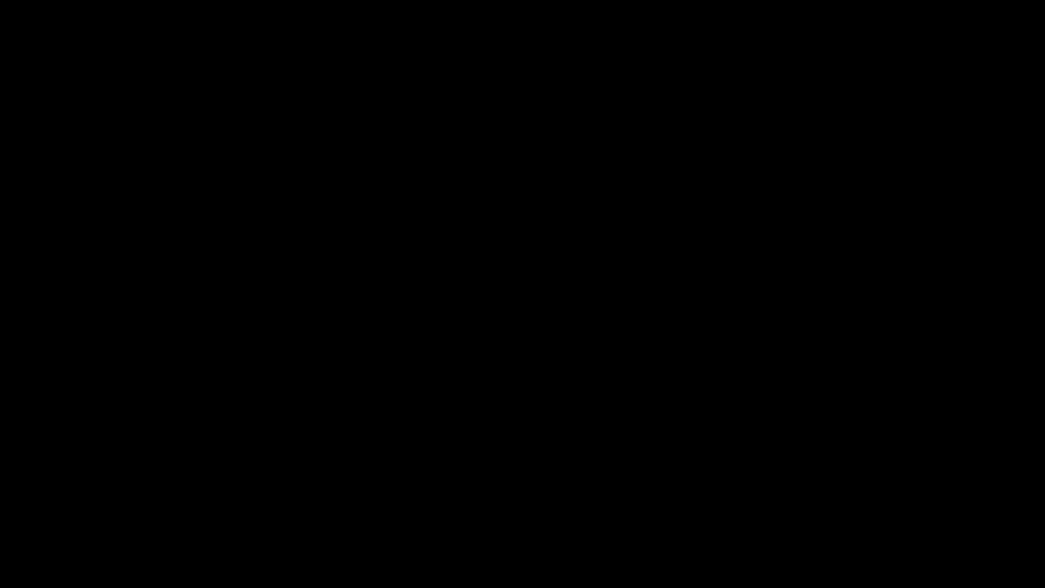
# Boot Windows Boot Manager from GRUB and sign in to Windows 10 with the PIN
pyautogui.press('Return')
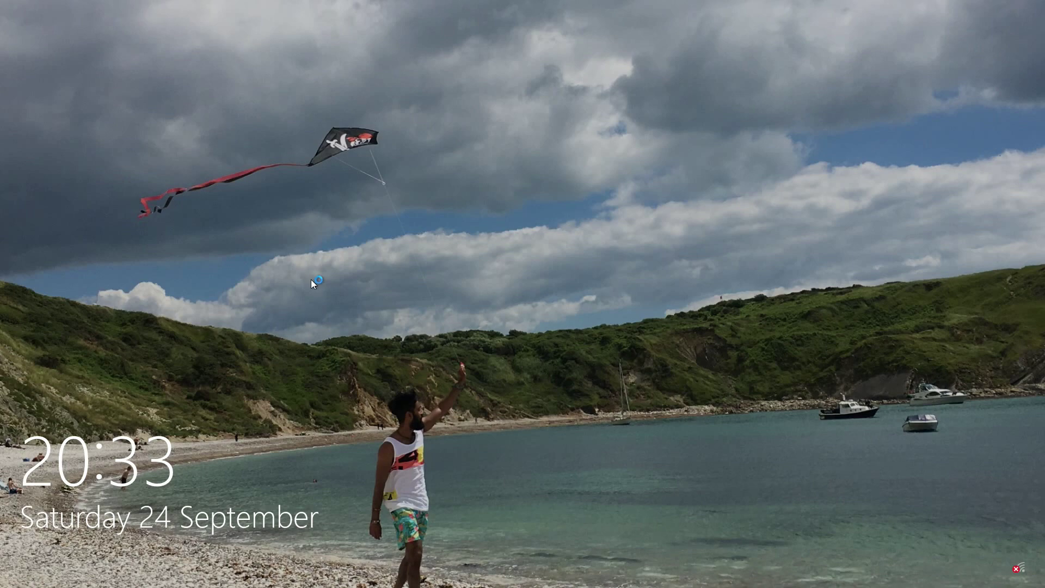
pyautogui.click(378, 267)
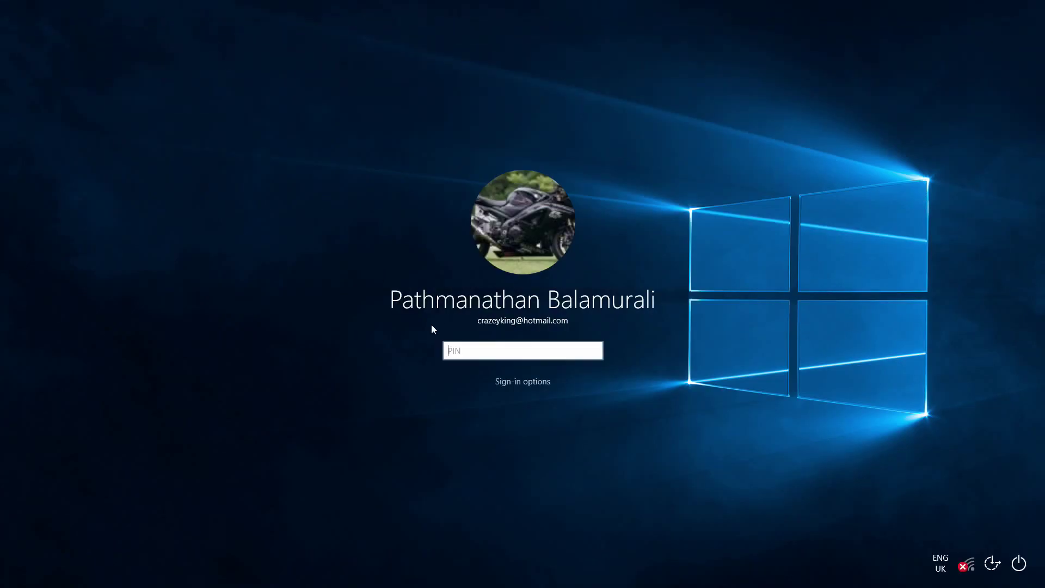
pyautogui.write('****')
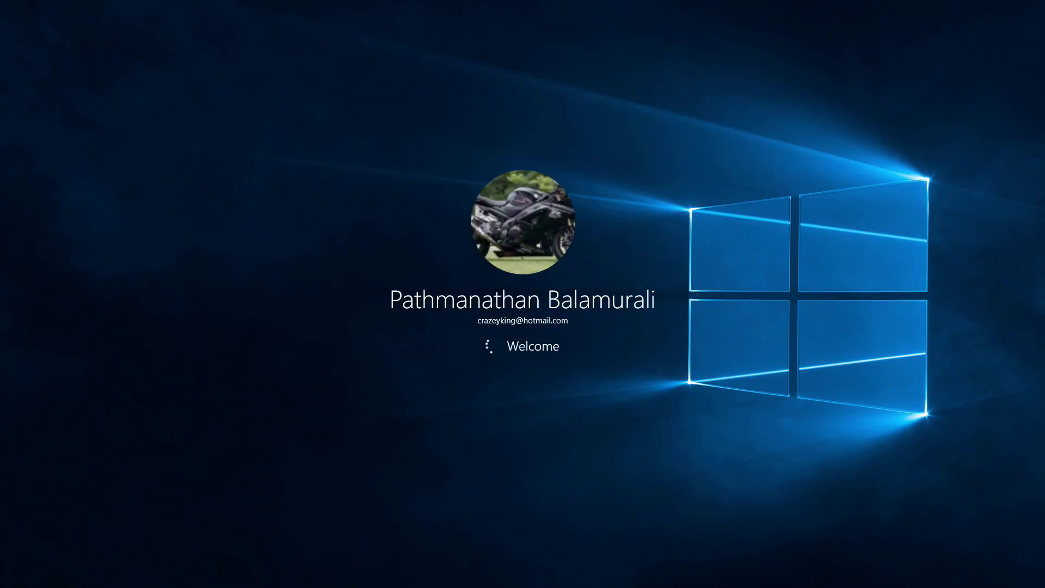